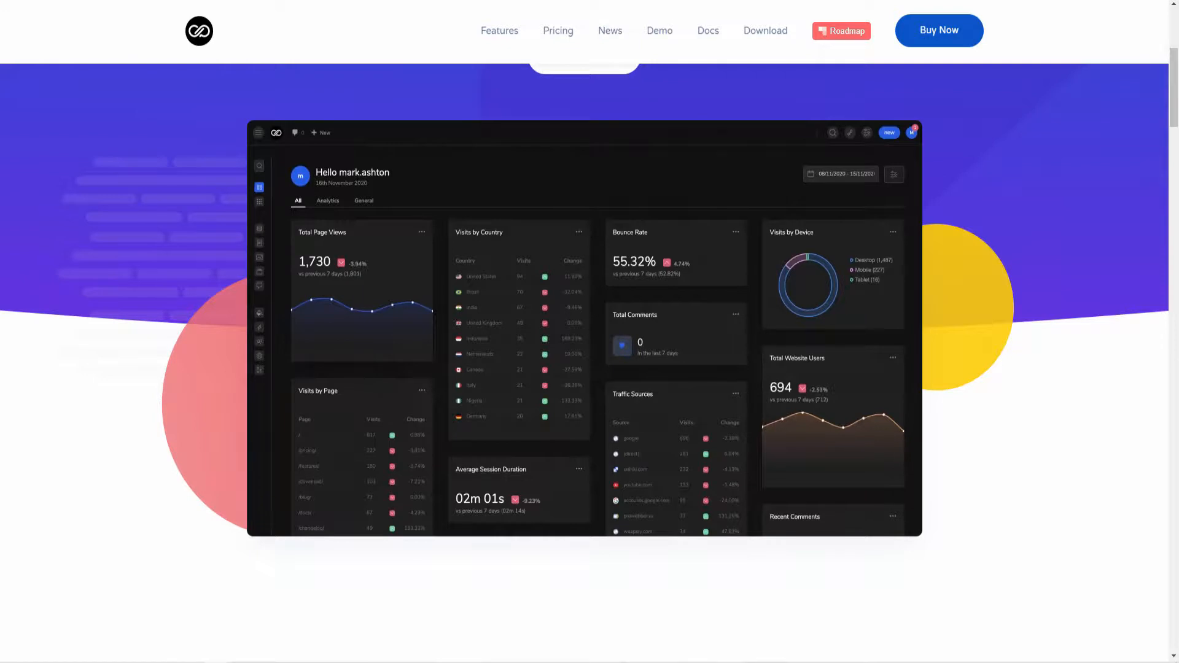
- Look through the Admin 2020 product page, including its feature sections, pricing plans and Lite versus Pro feature comparison
drag(1174, 120, 1174, 187)
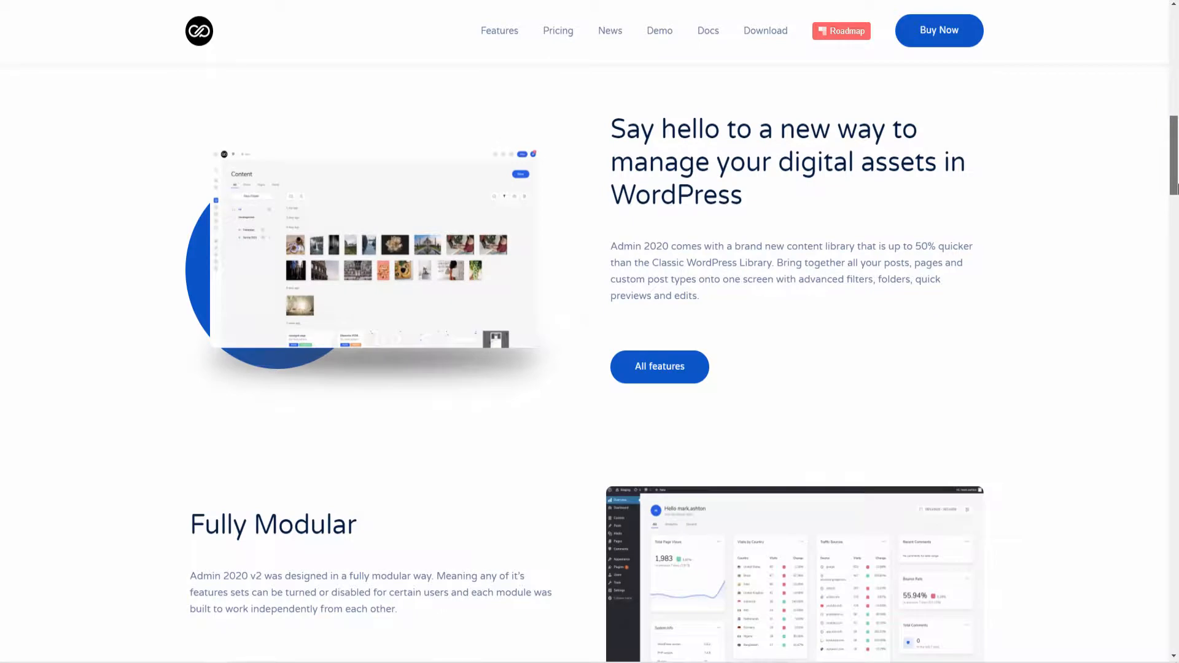
drag(1174, 187, 1159, 454)
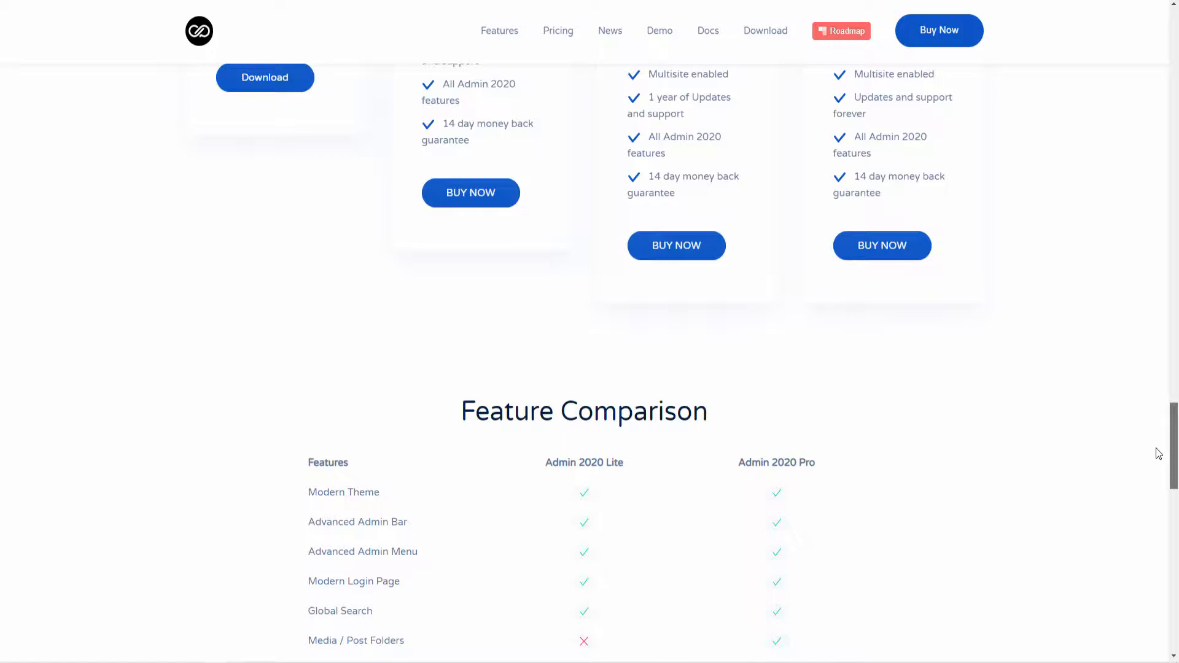
drag(1173, 453, 1176, 46)
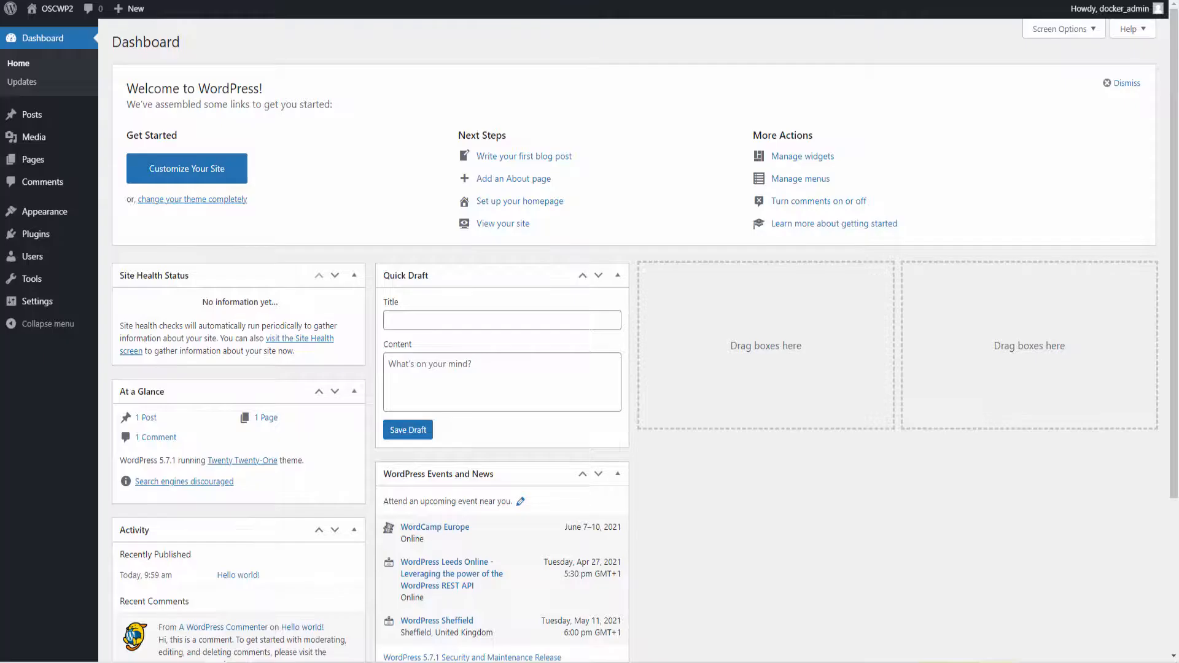
- Visit the front end of the OSCWP2 site from its dashboard
mouse_move(44, 11)
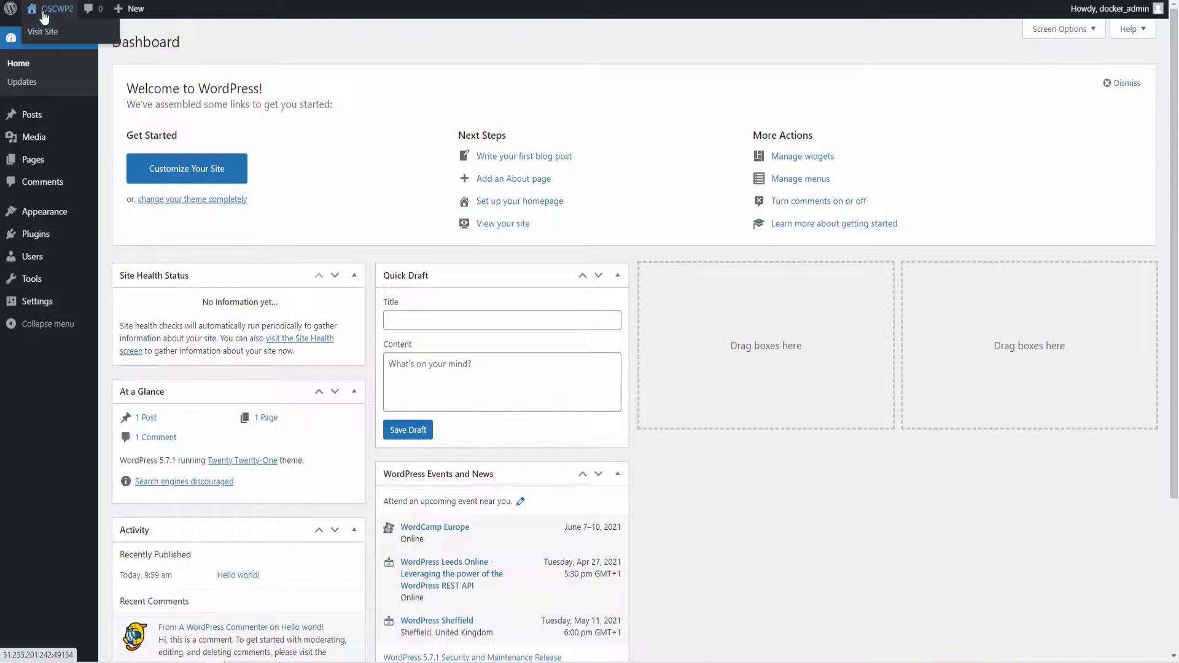
click(42, 31)
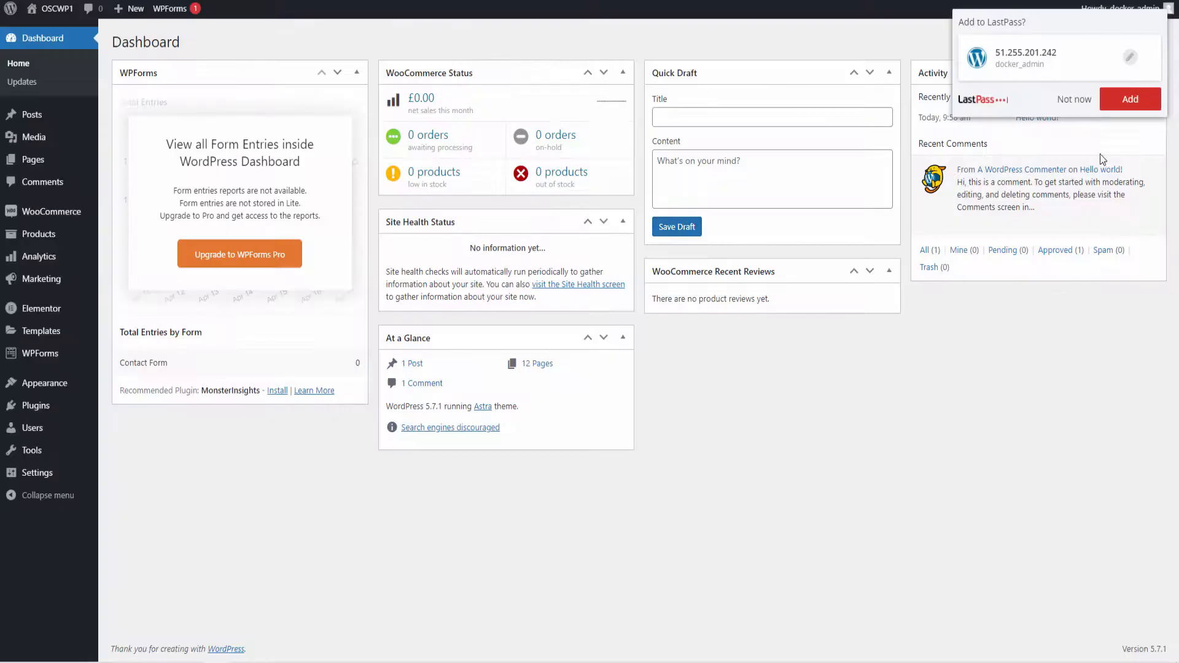
- Decline saving the login in LastPass and look through the home page of the OSCWP1 plant store
click(1074, 99)
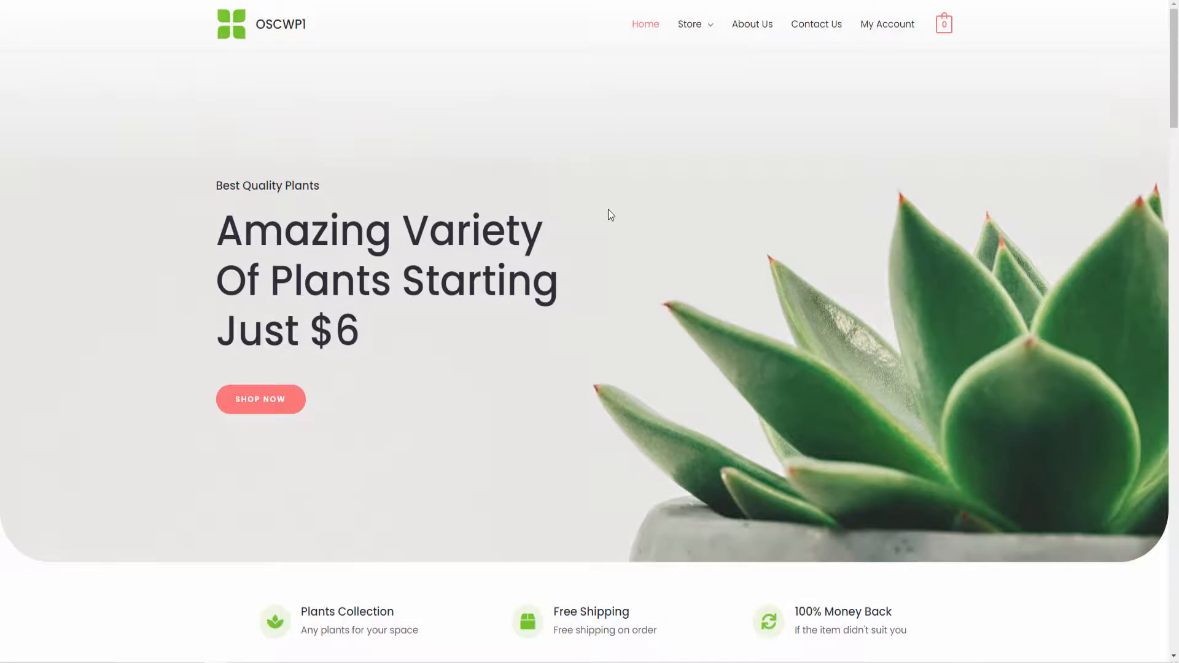
scroll(608, 210, down, 12)
scroll(608, 205, up, 5)
scroll(605, 184, up, 8)
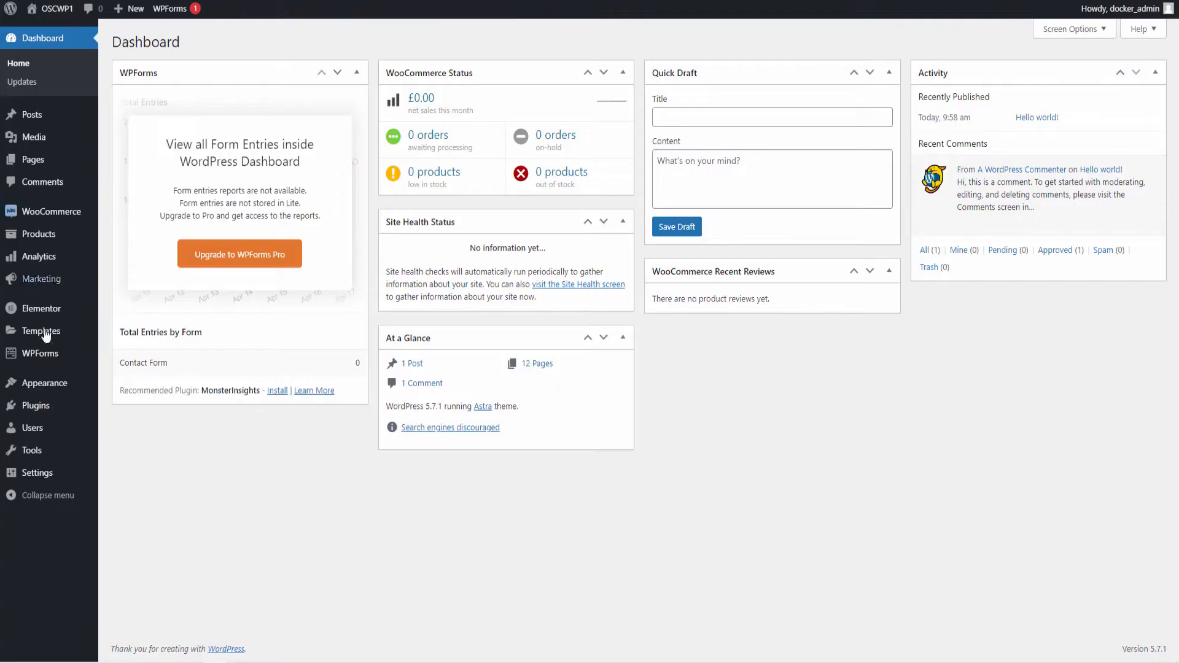
- Search the plugin directory for "white label cms", then install and activate the White Label CMS plugin
mouse_move(43, 407)
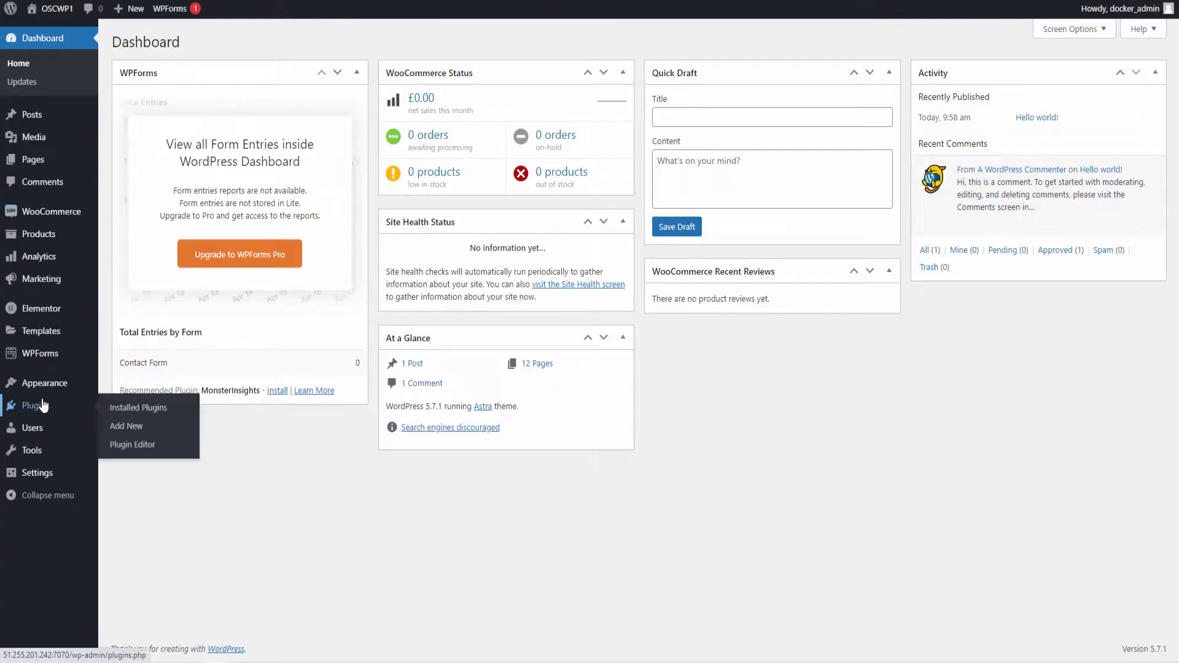
click(128, 436)
click(1036, 75)
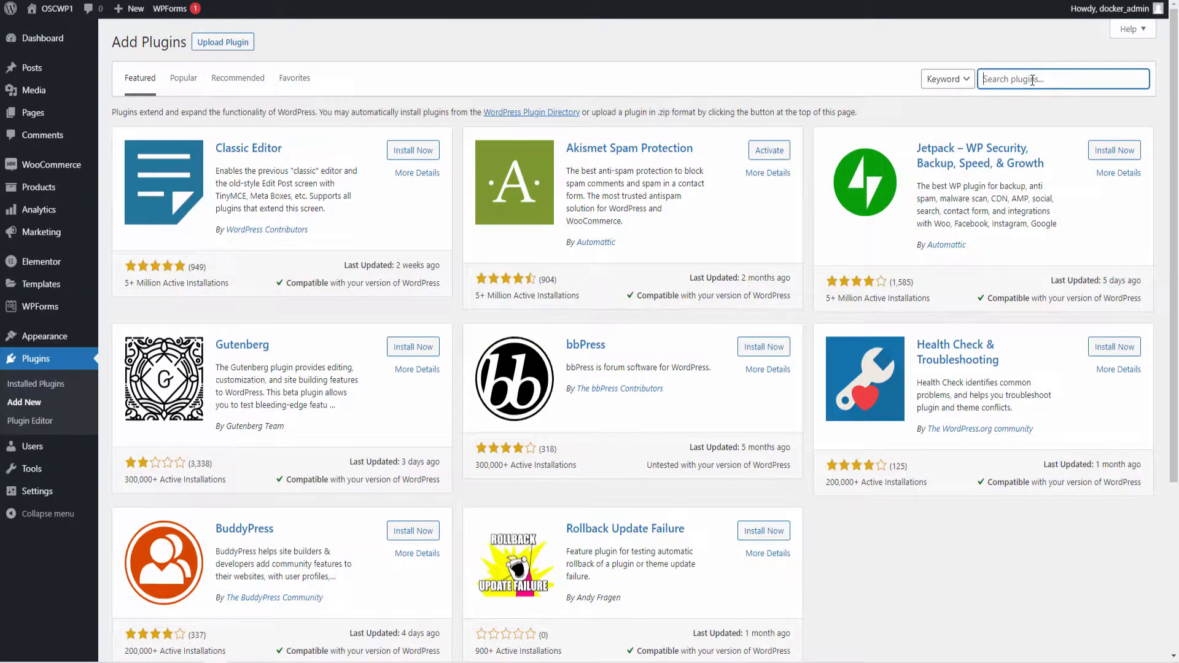
text(white label cms)
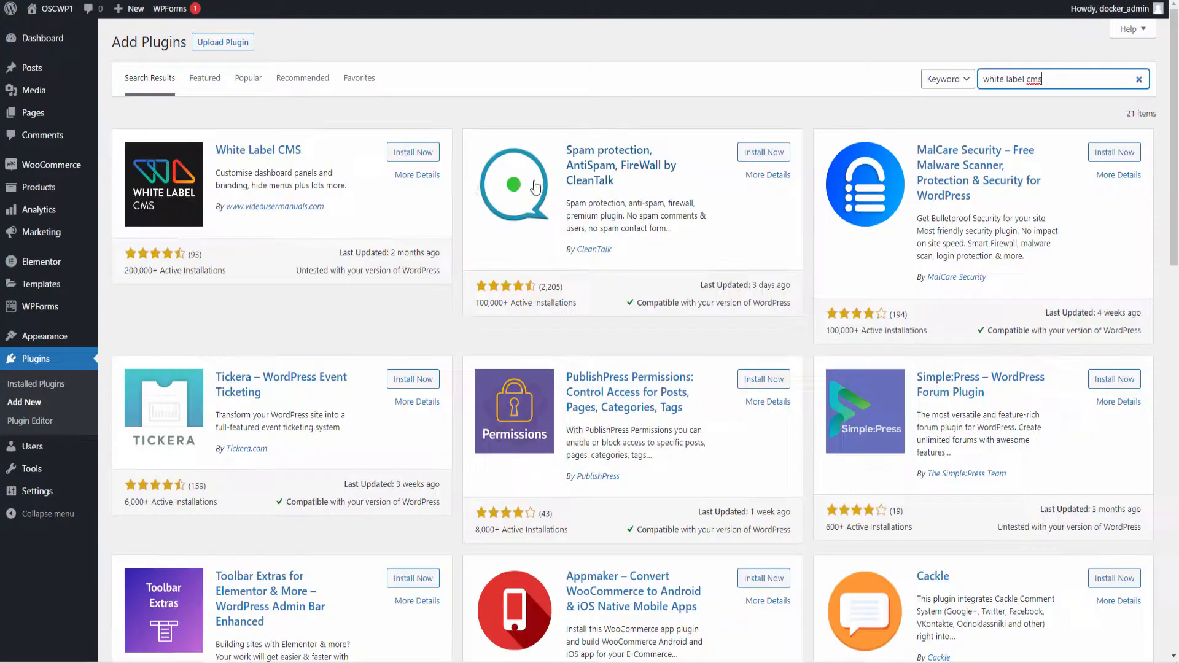
click(424, 161)
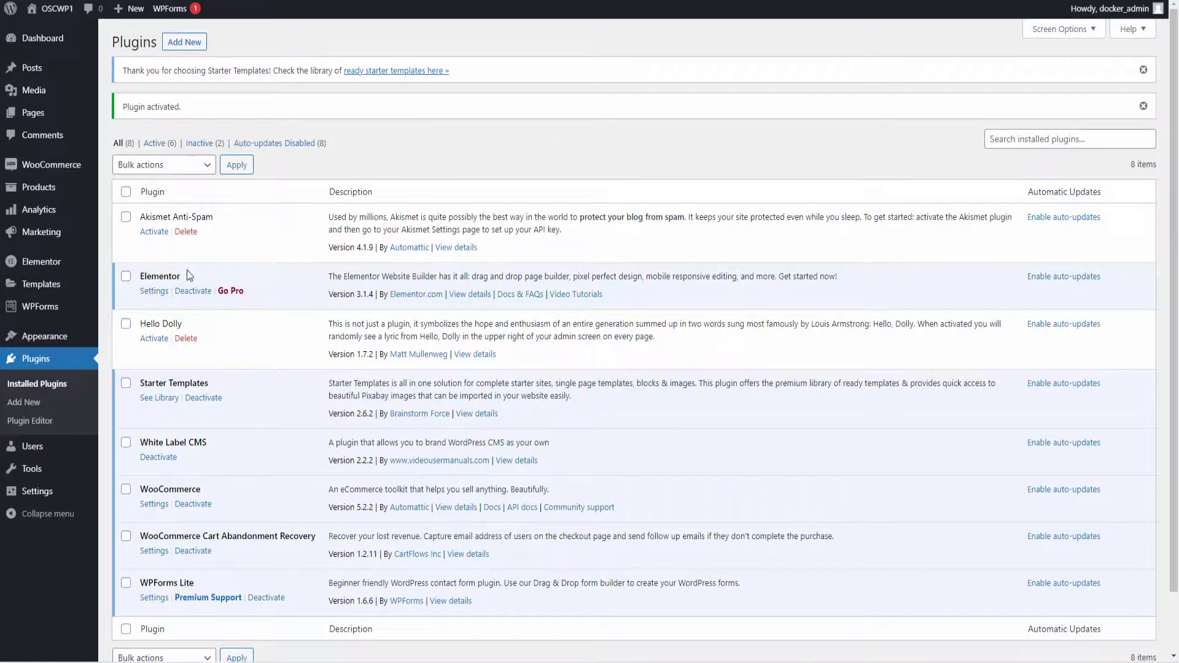
- Open the White Label CMS settings to start its quick setup wizard
mouse_move(69, 347)
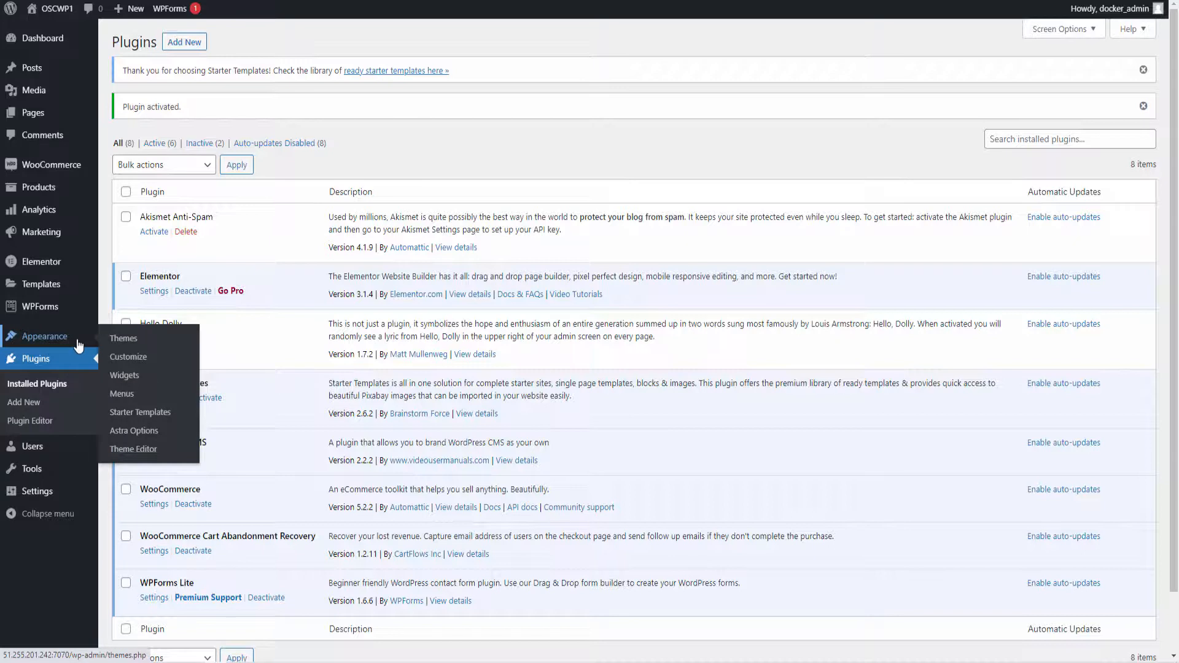
mouse_move(37, 491)
click(134, 618)
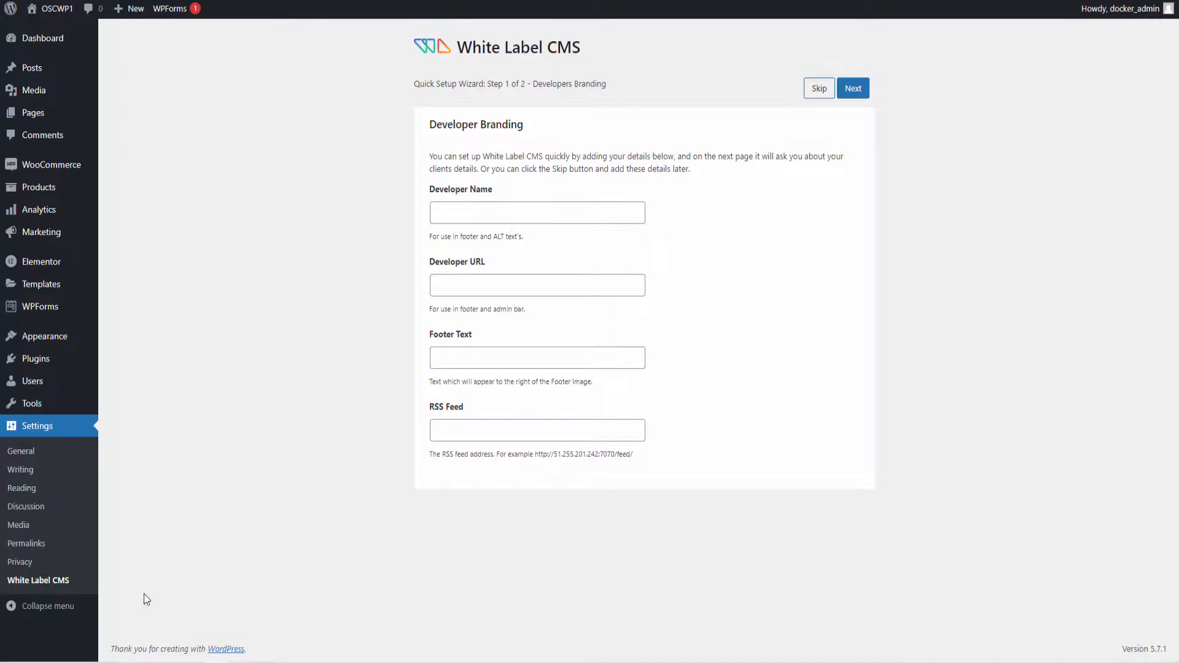
click(547, 214)
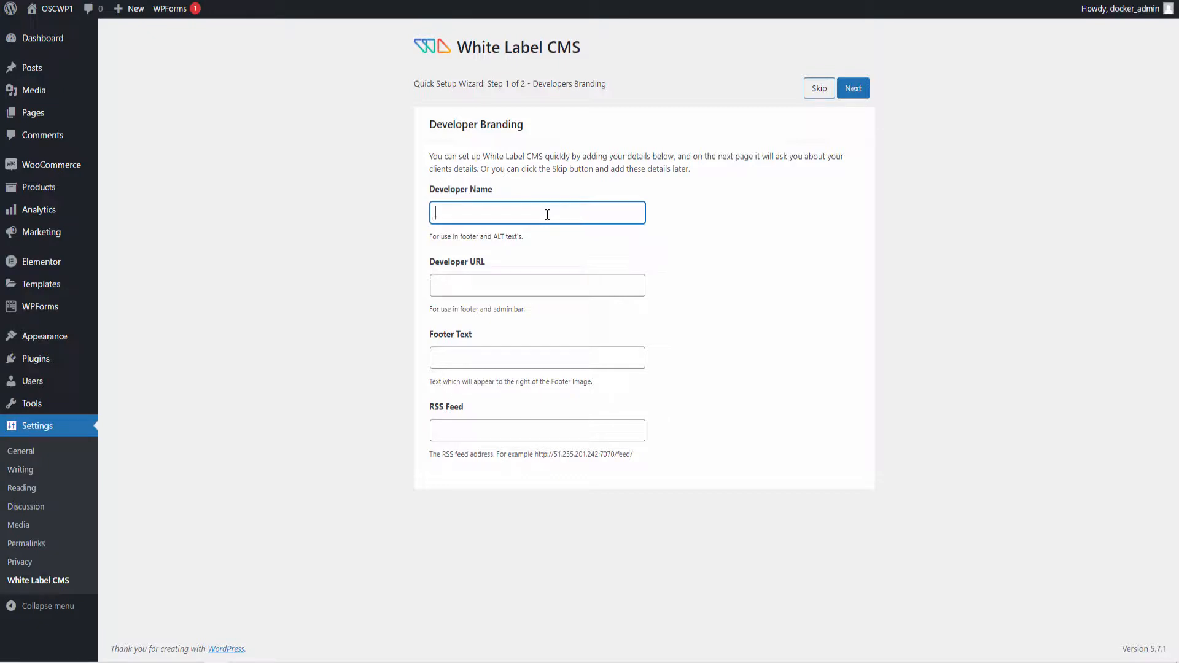
text(OSC WP UK)
key(Tab)
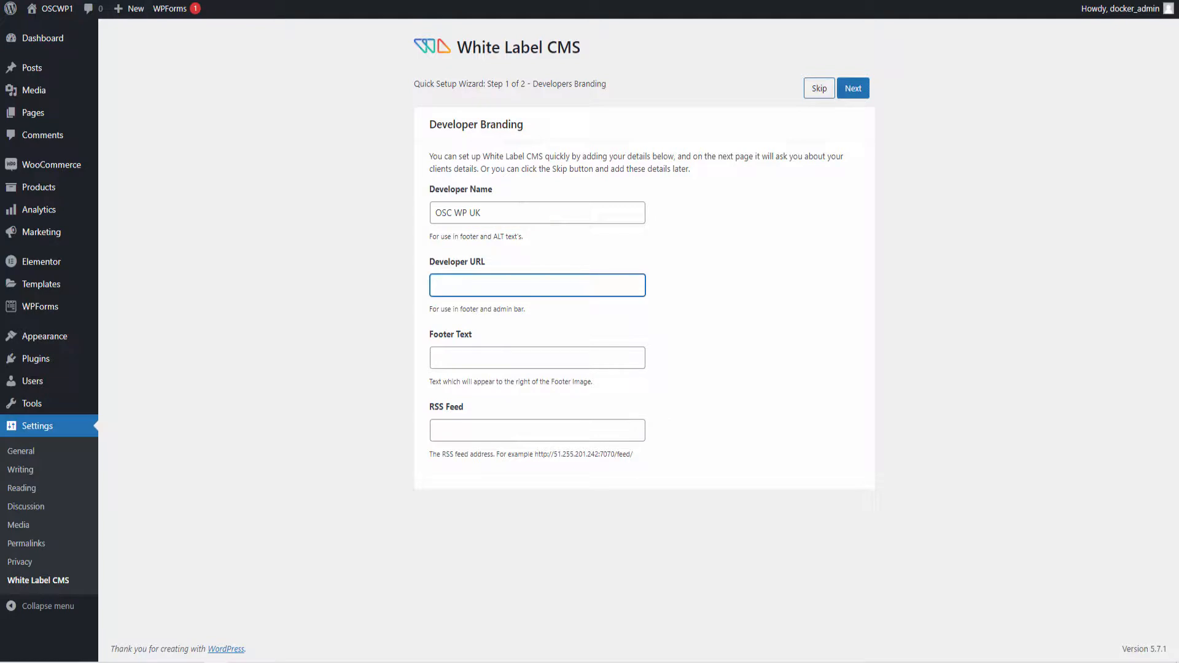
key(ctrl+t)
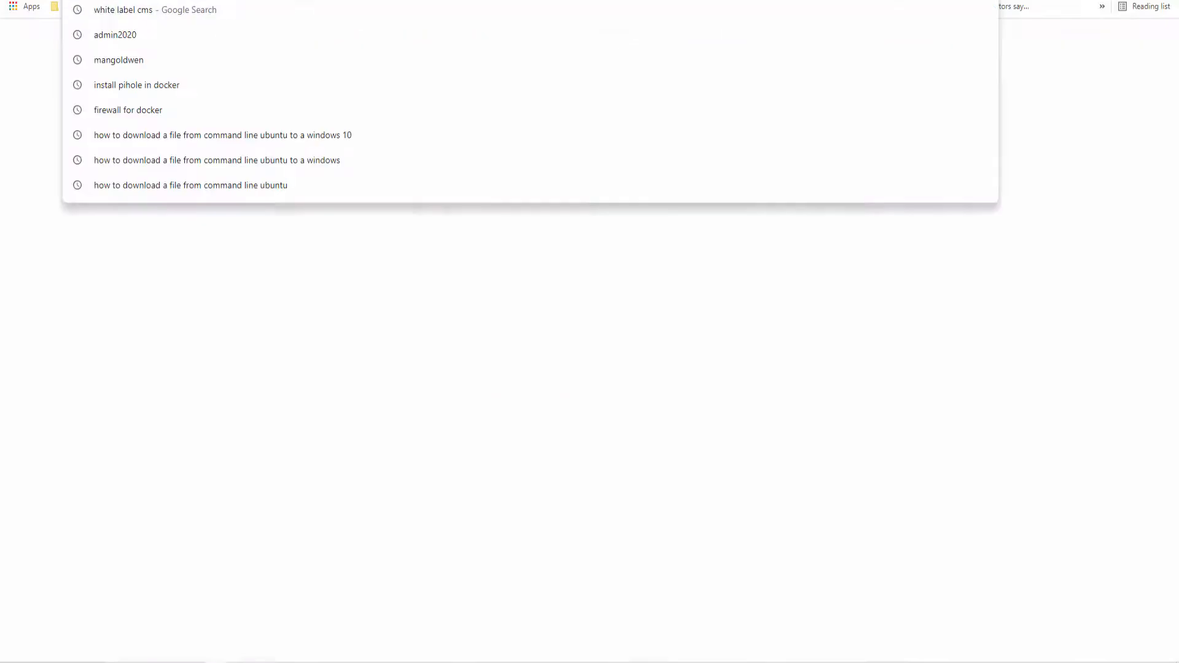
text(ope)
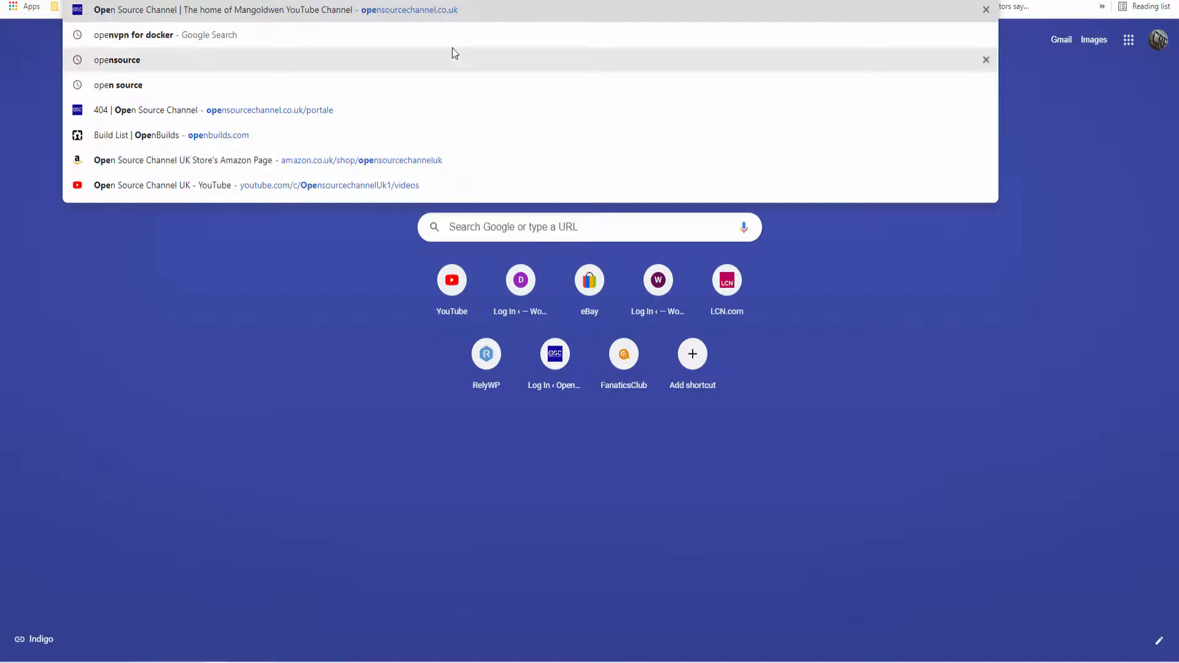
key(Right)
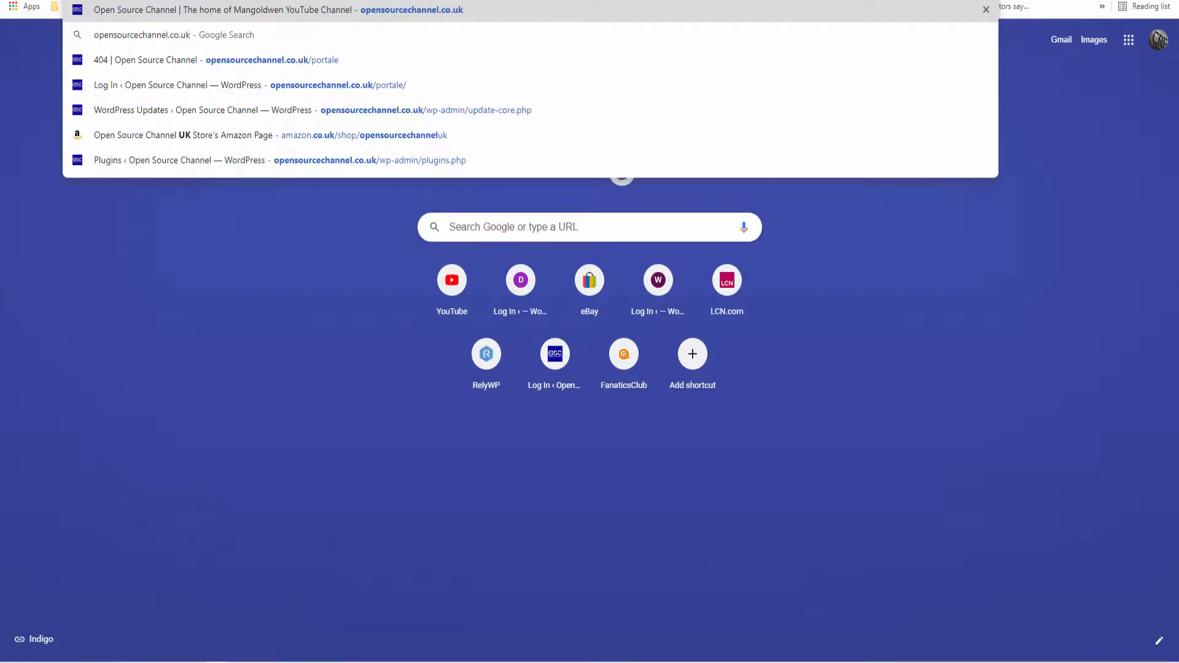
key(ctrl+w)
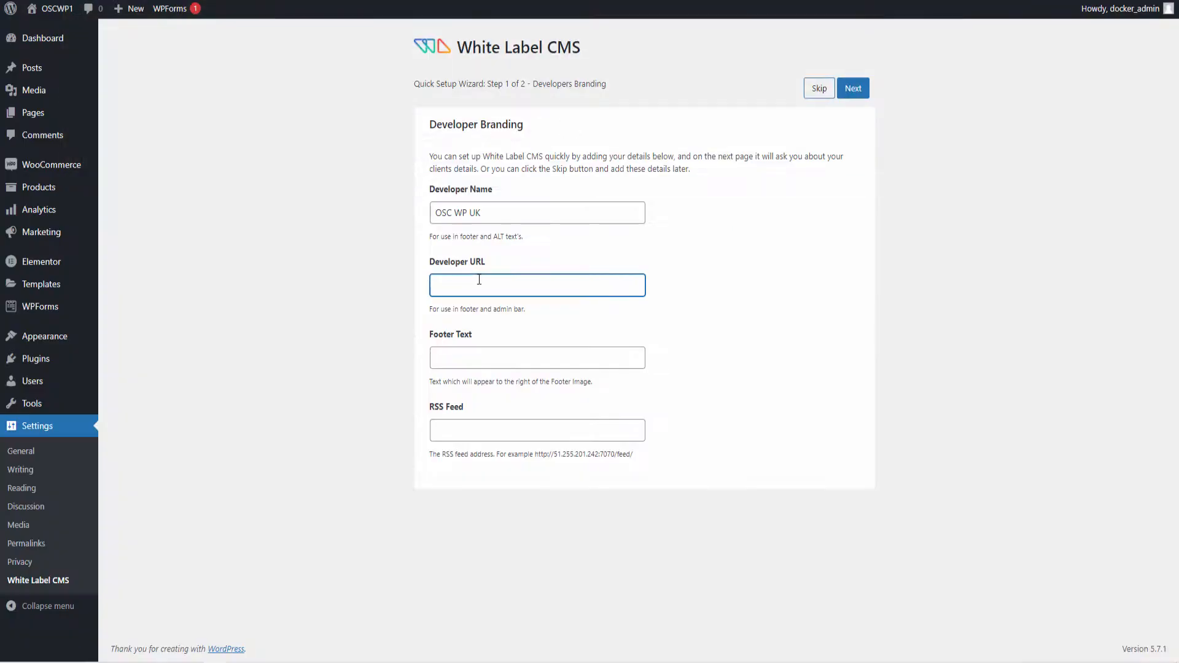
text(https://opensourcechannel.co.uk/)
- Set the footer text to OSC UK and continue to the wizard's Clients Branding step
click(510, 359)
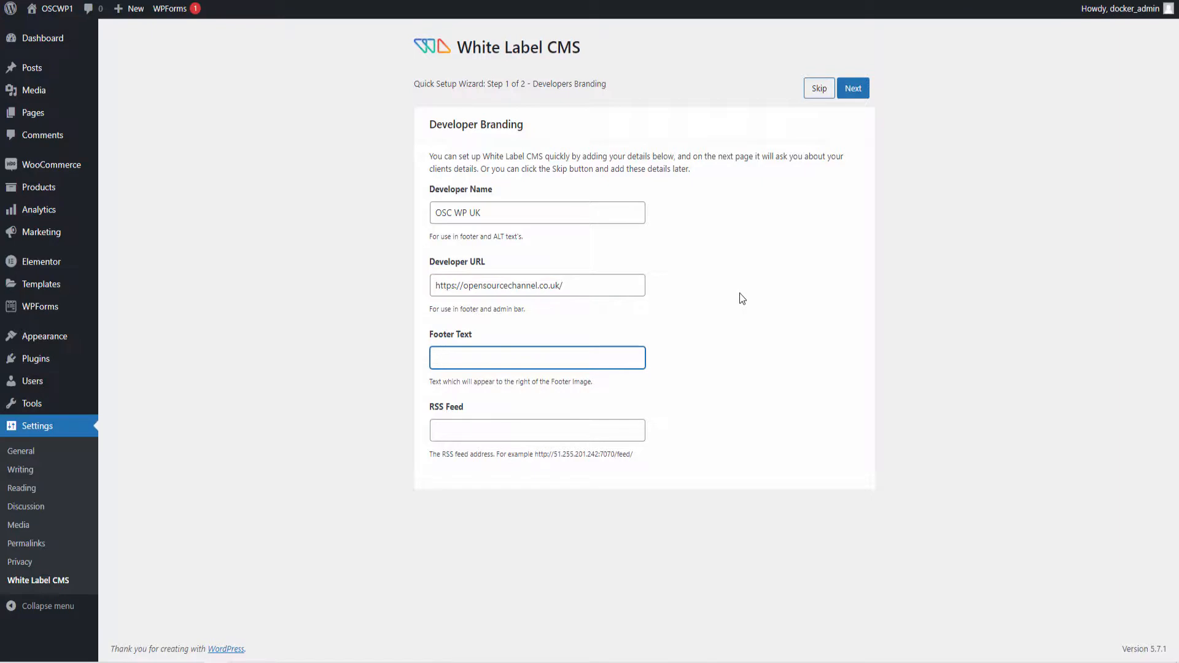
text(OSC UL)
key(BackSpace)
text(K)
click(859, 92)
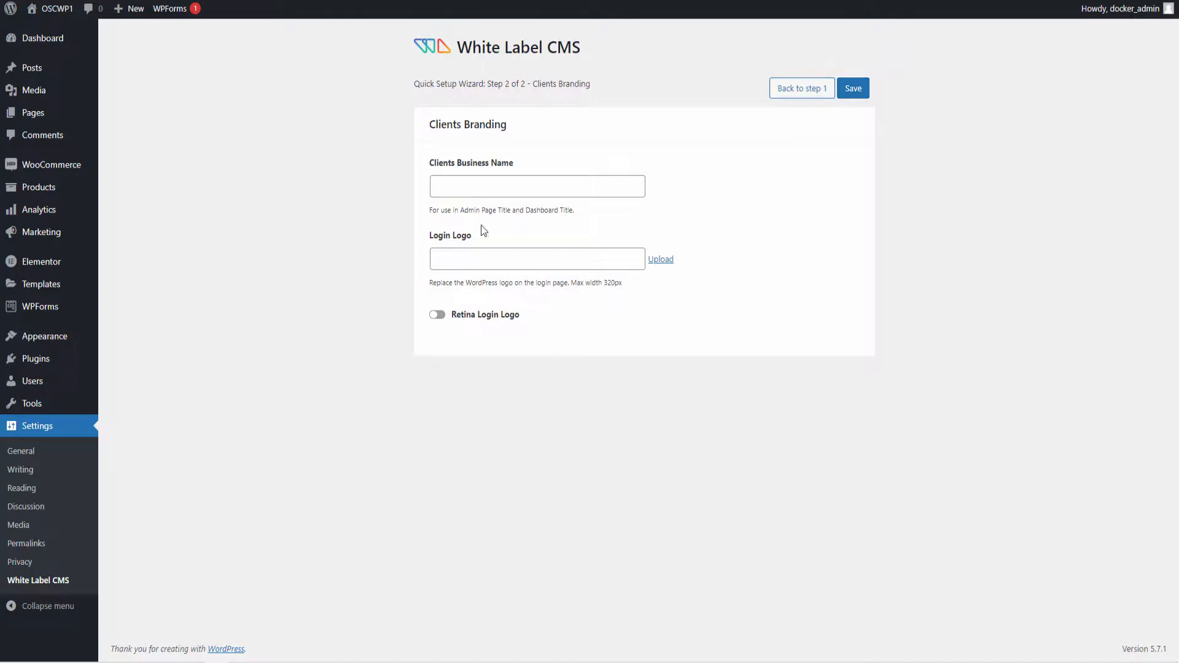
- Set the client's business name to OSCWP1 and insert the plants-store-logo-green image dated June 29, 2020 as the full-size login logo
click(528, 186)
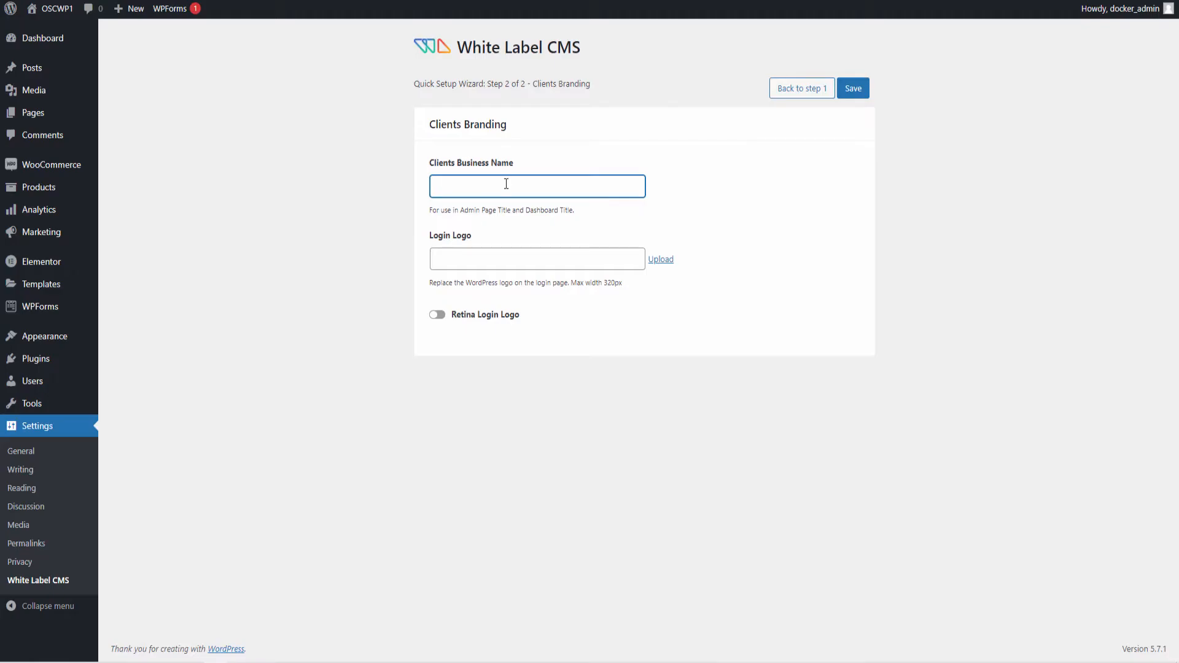
text(OSCWP1)
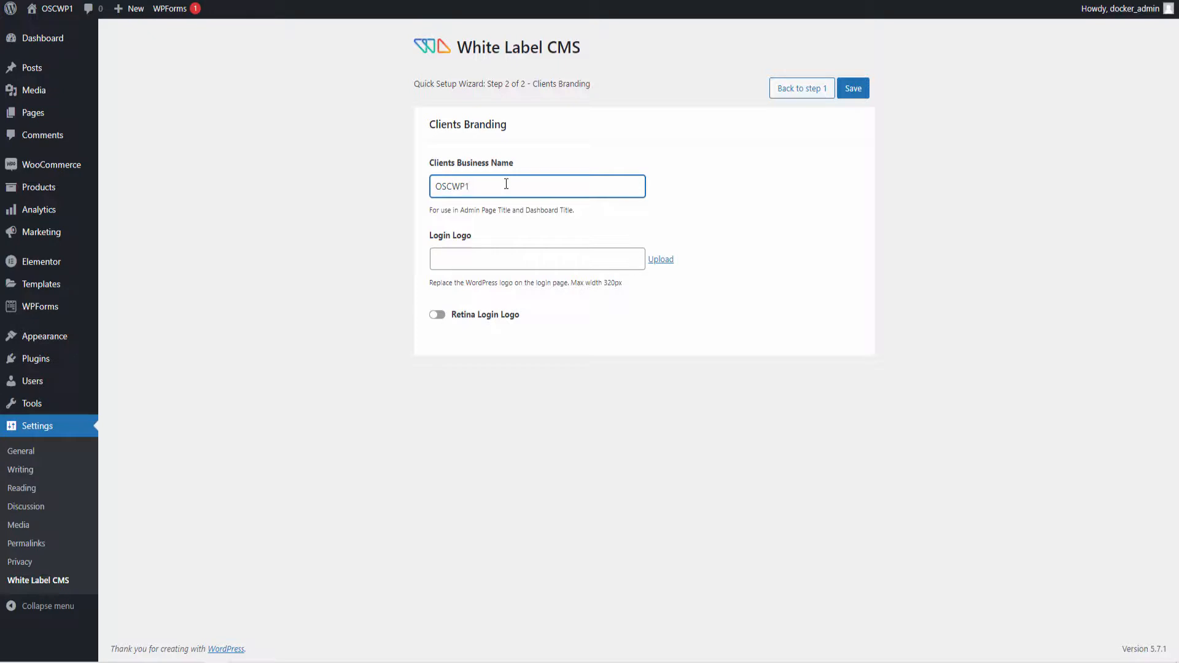
click(658, 261)
click(244, 62)
click(176, 190)
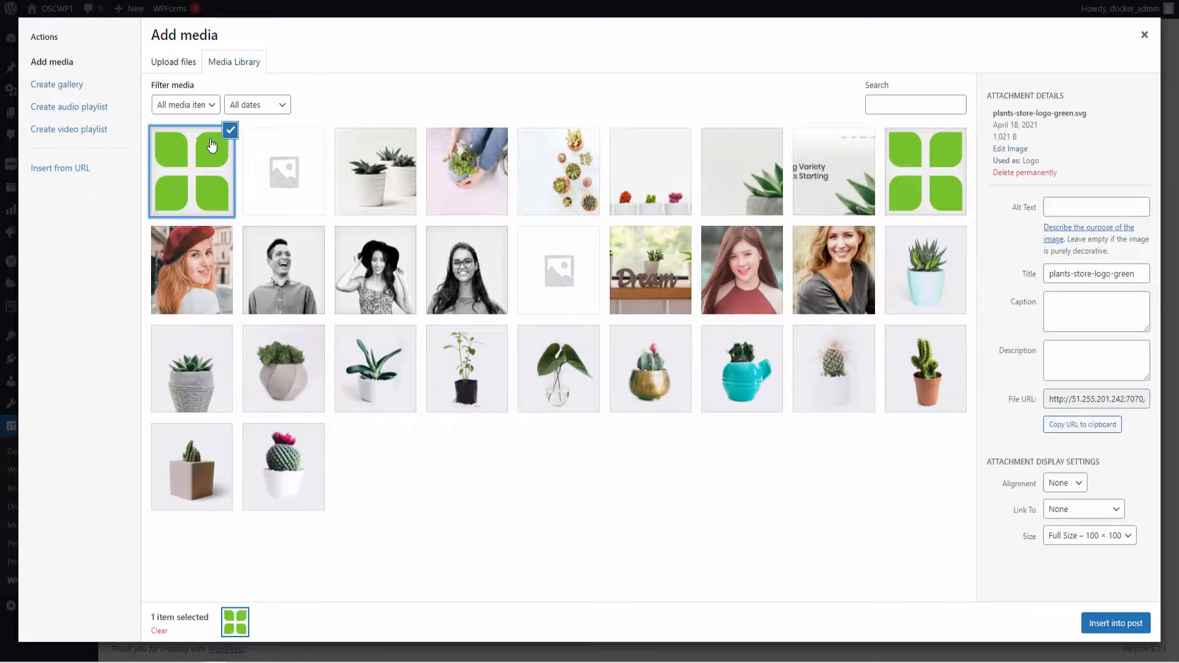
click(911, 183)
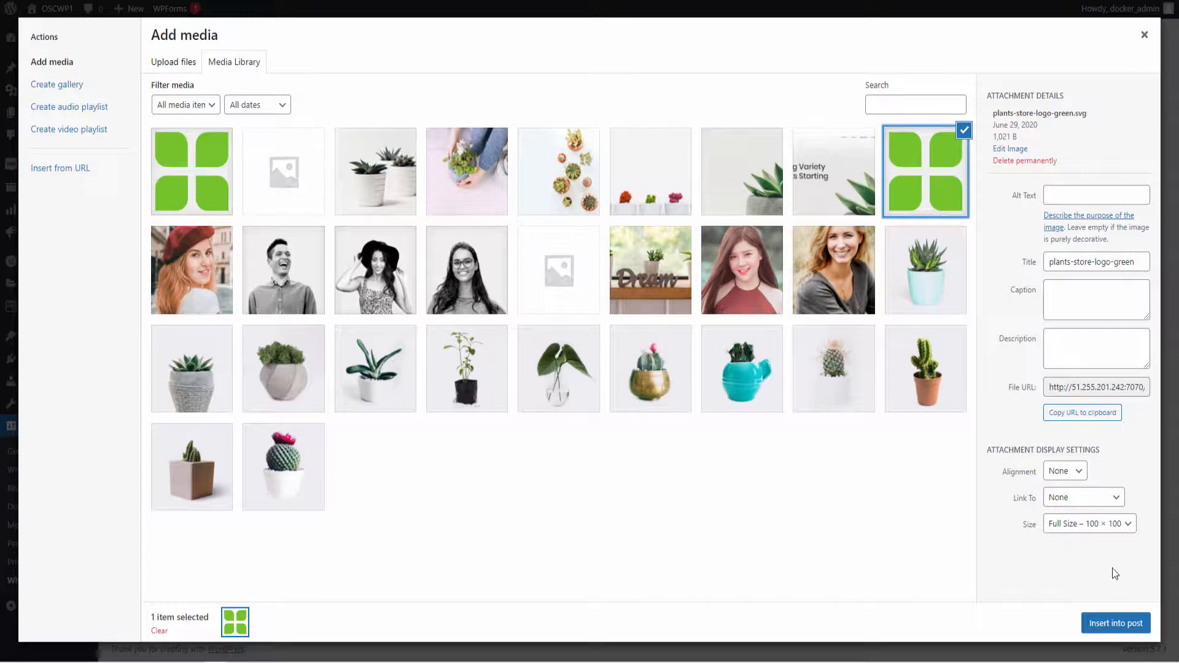
click(1103, 526)
click(1099, 537)
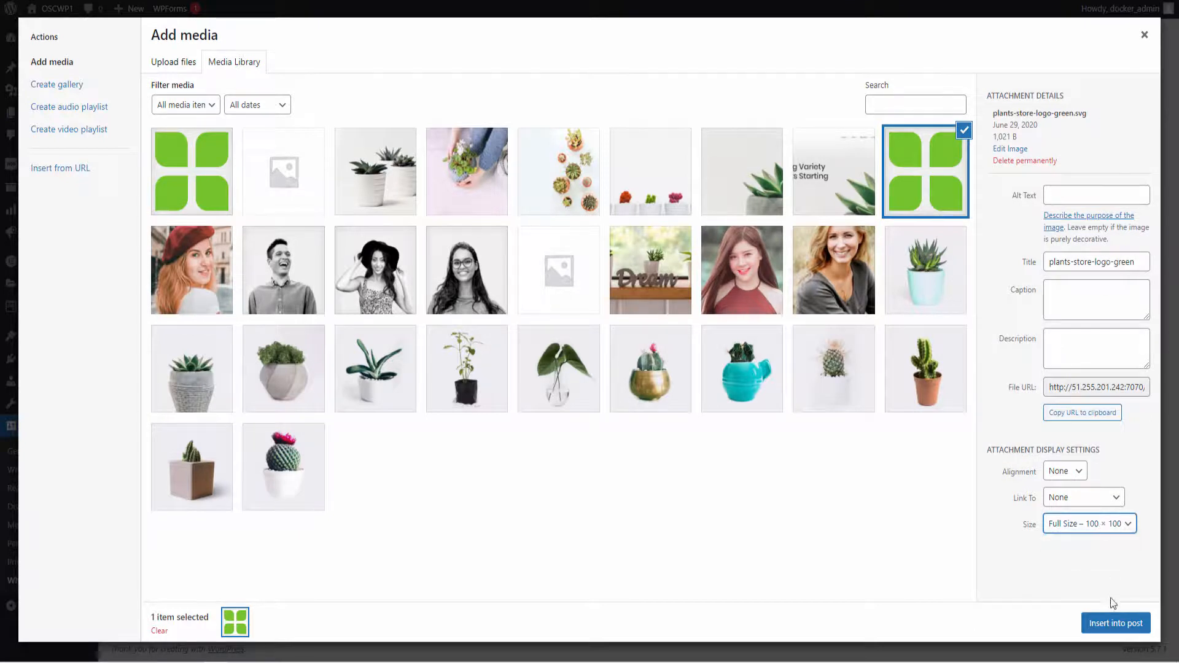
click(1108, 625)
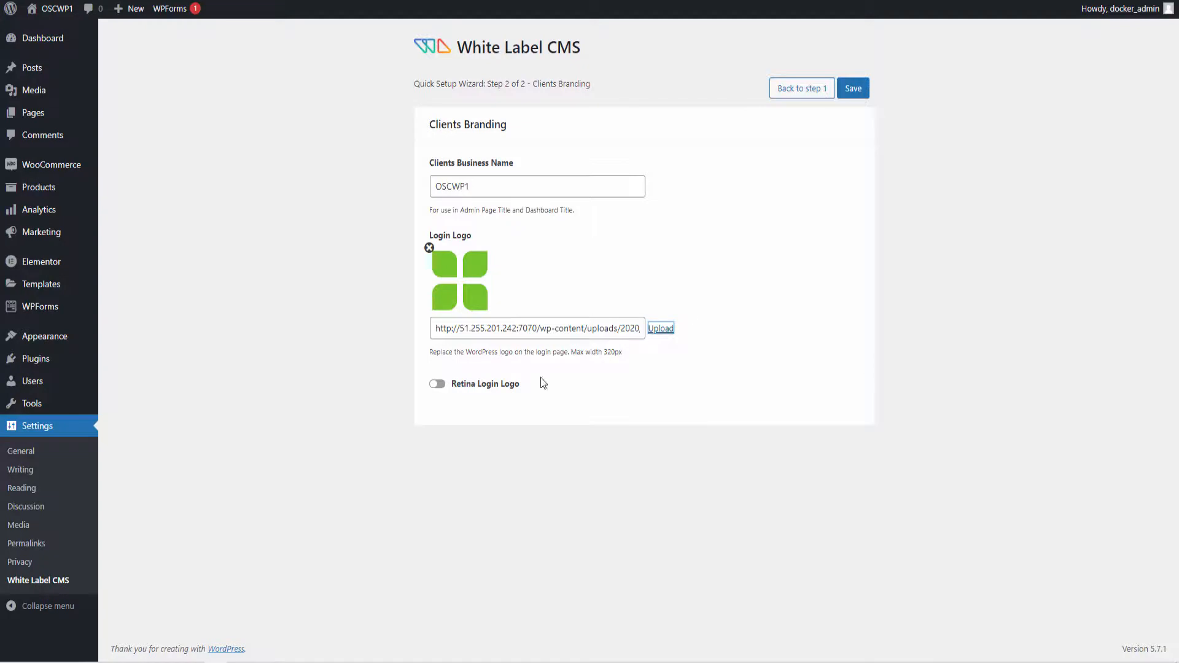
- Enable the retina login logo using the first green plant store logo in the media library, and save the wizard
click(436, 386)
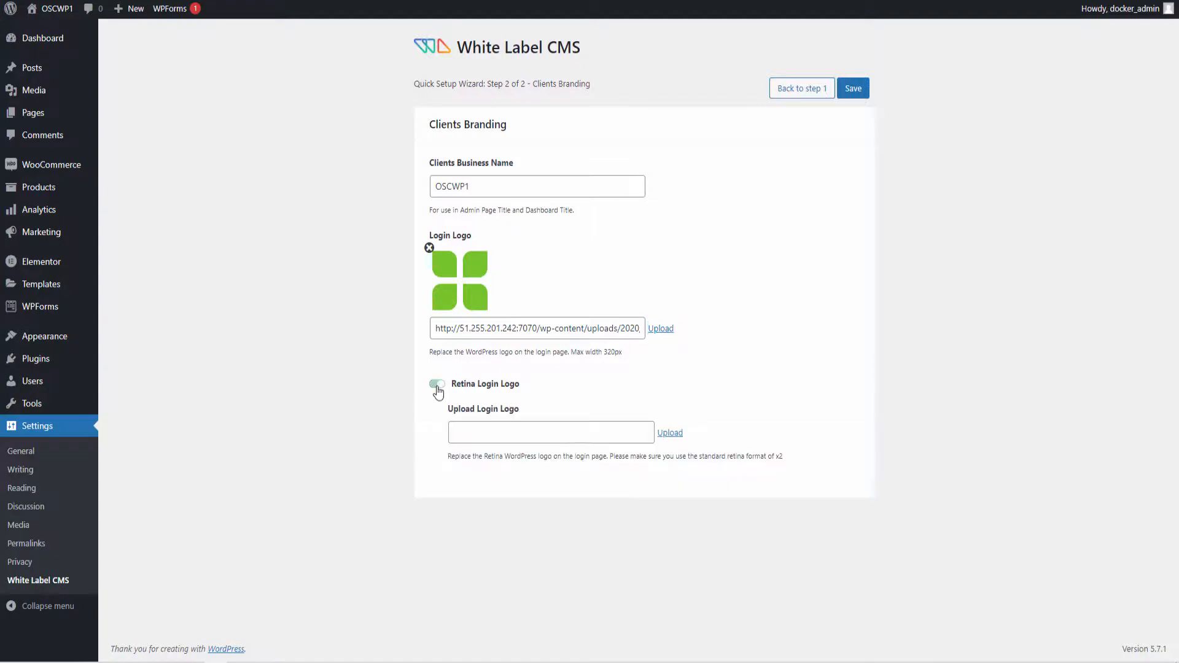
click(673, 433)
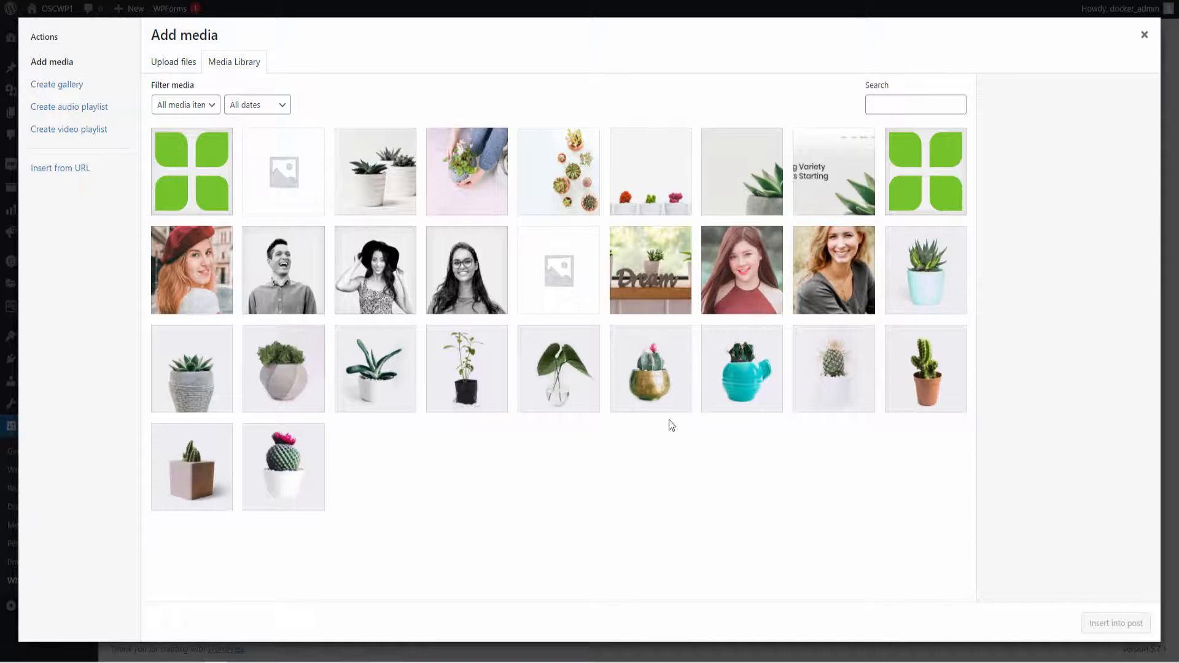
click(196, 171)
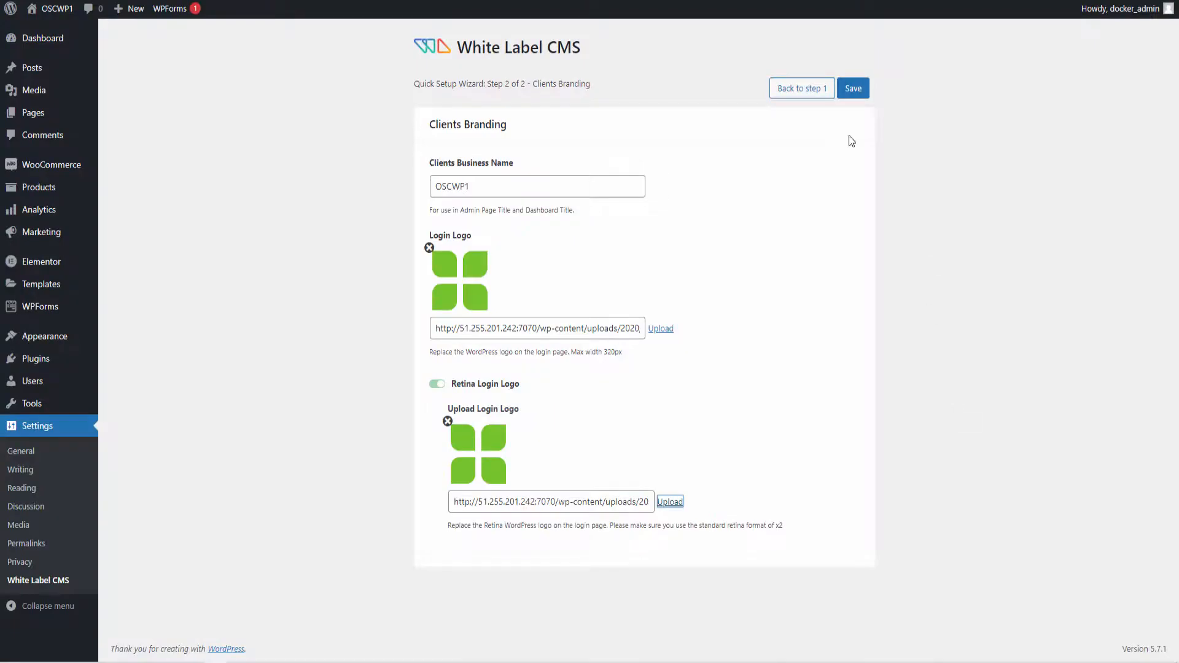
click(865, 89)
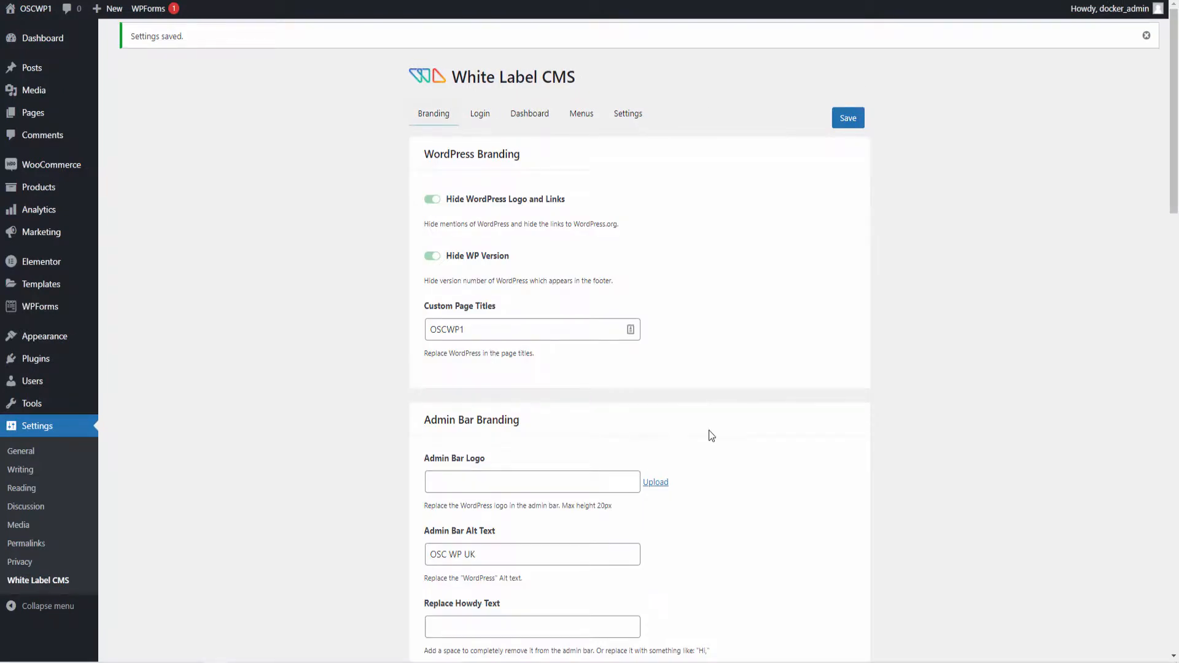
- Set the admin bar logo to the full-size plants-store-logo-green image dated April 18, 2021 from the media library
scroll(706, 431, down, 3)
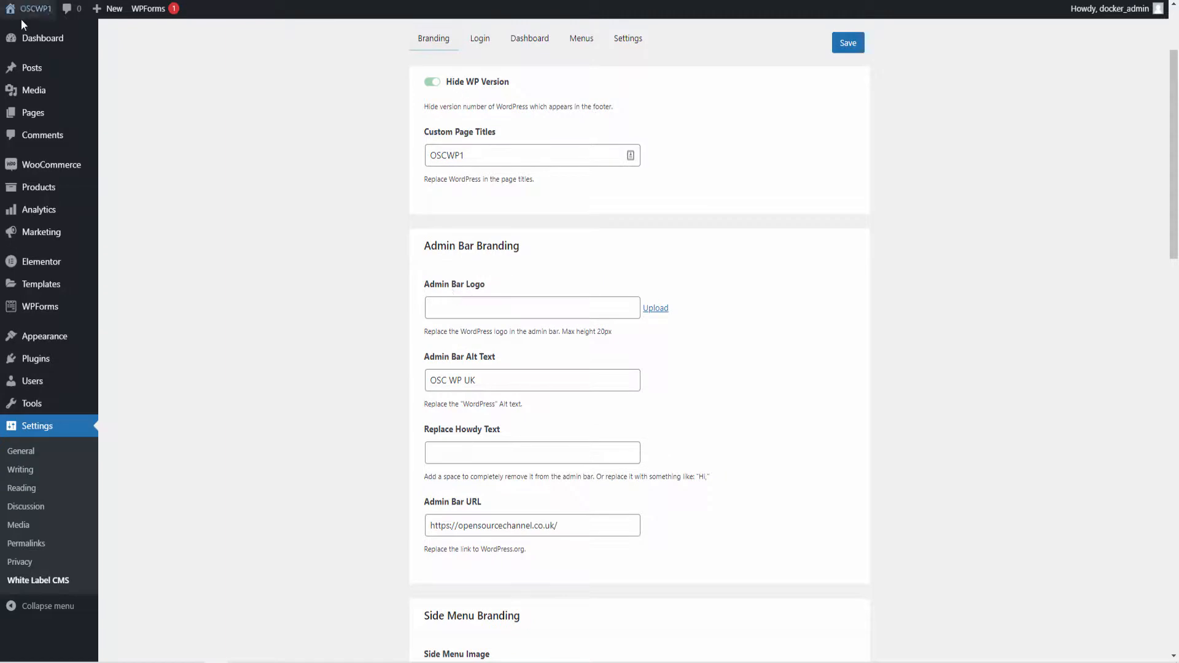
click(656, 309)
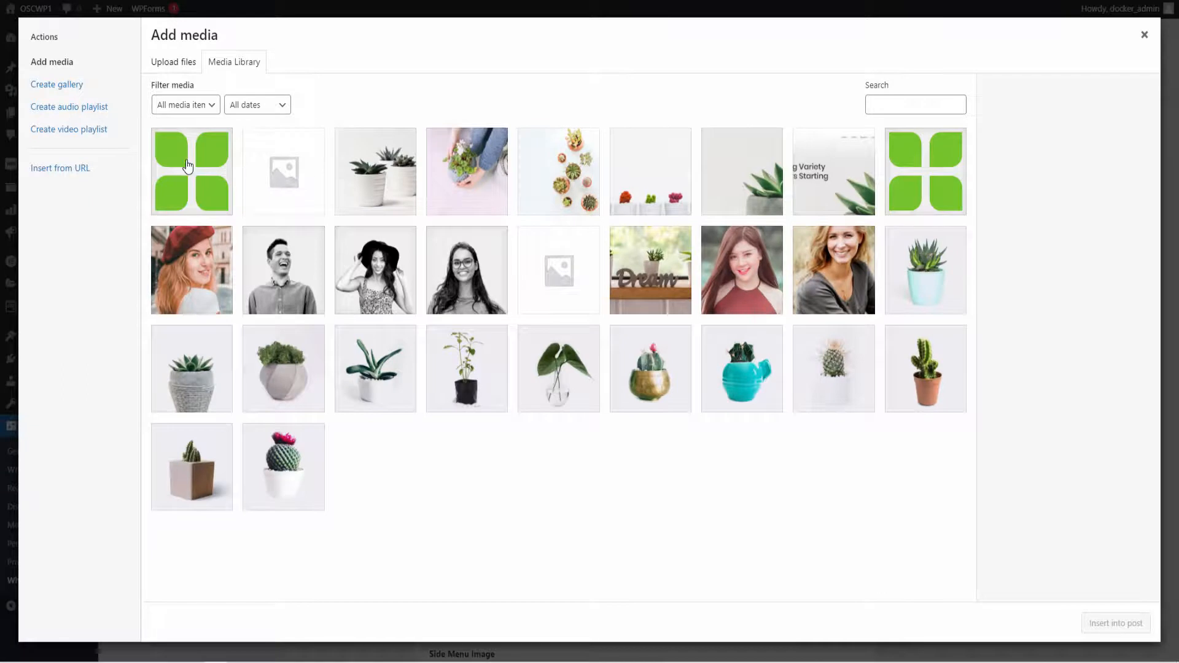
click(187, 166)
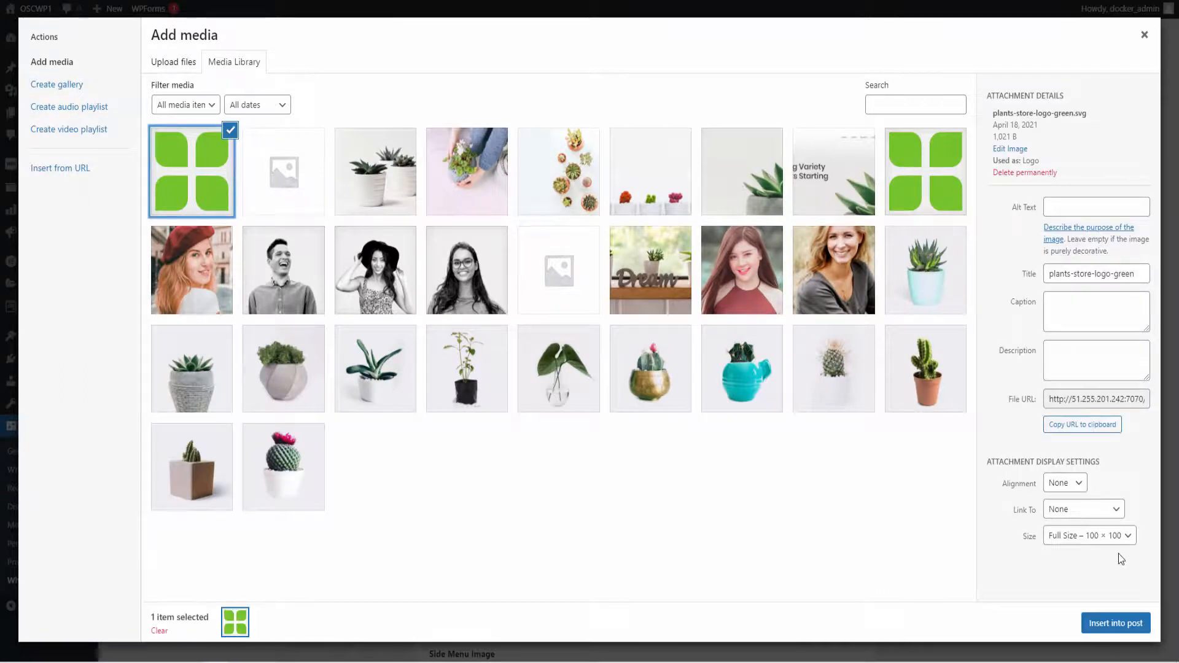
click(1116, 621)
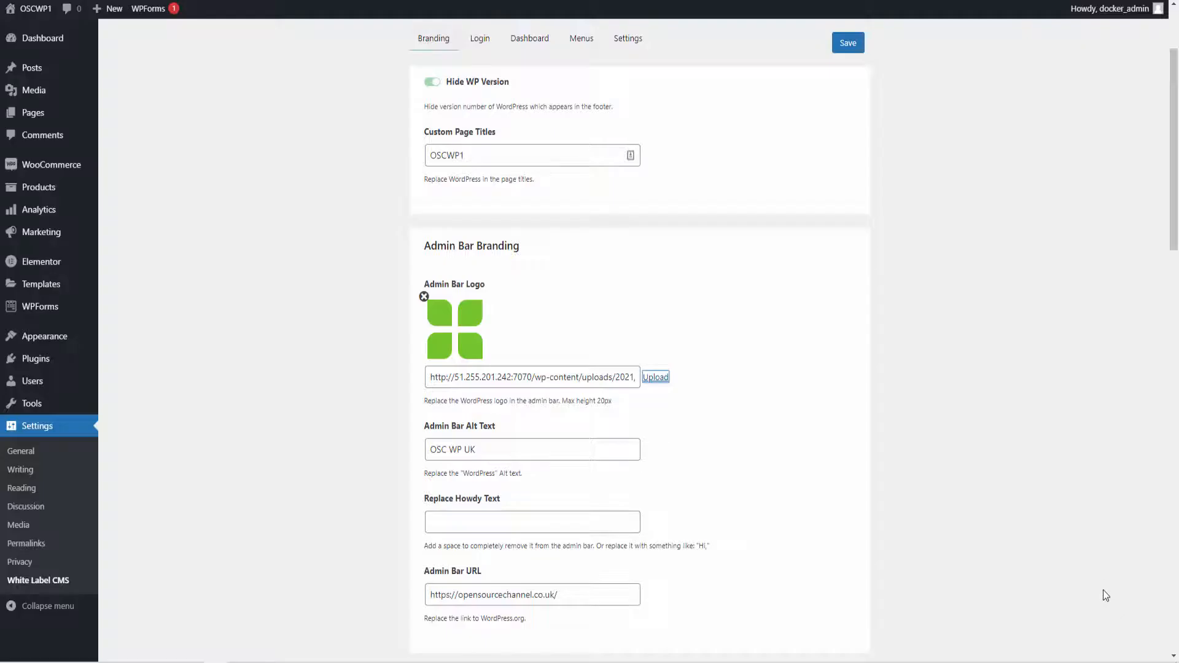
- Replace the Howdy text in the admin bar branding with "Hello,"
scroll(582, 415, down, 2)
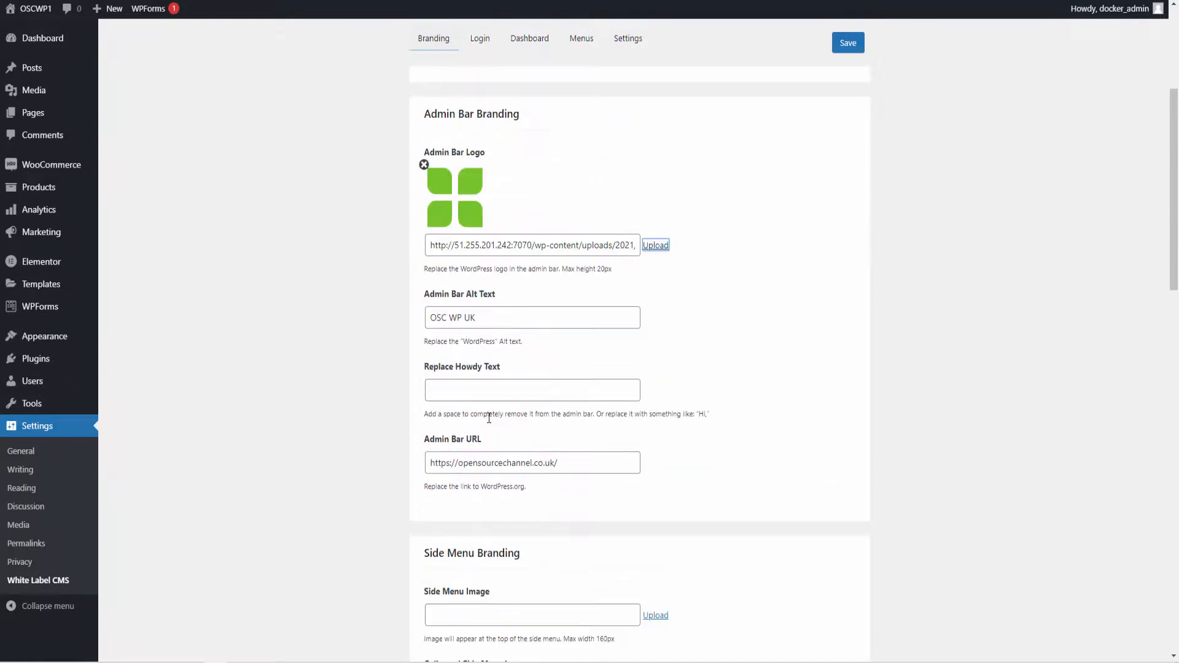
click(476, 390)
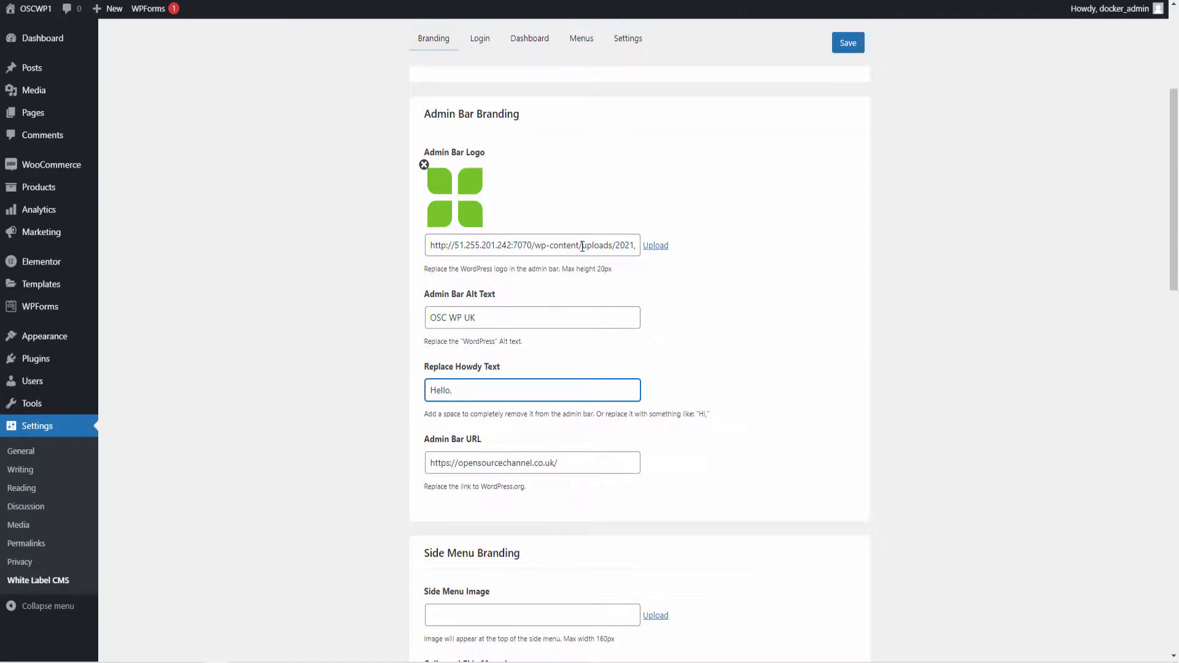
scroll(663, 390, down, 2)
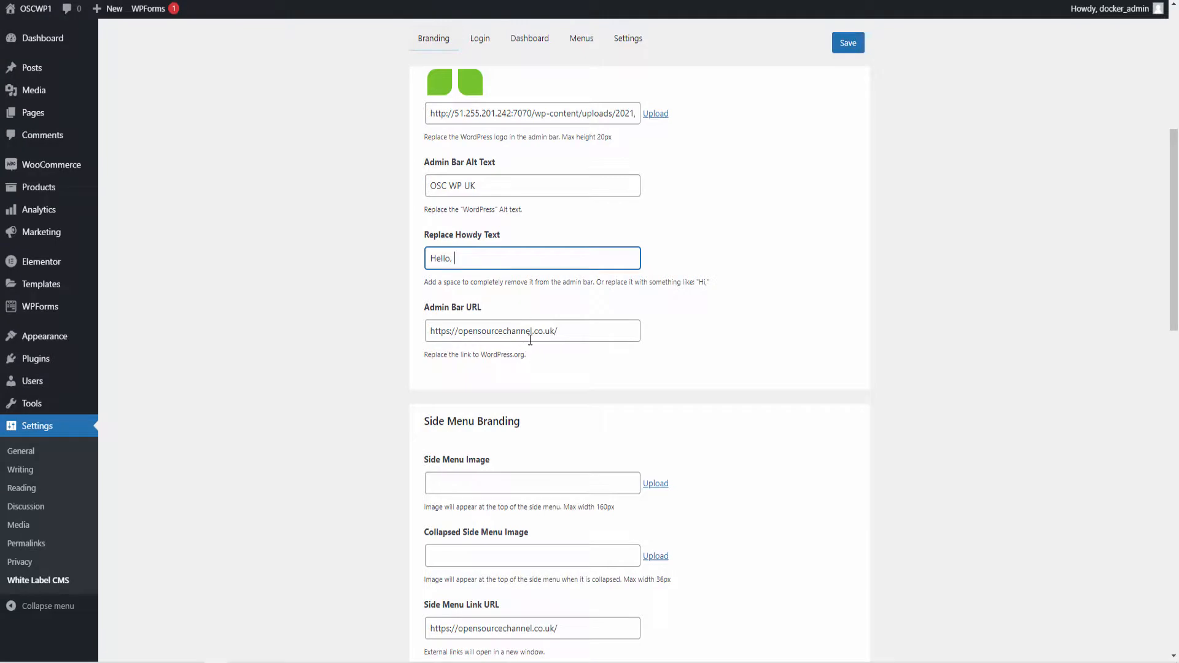
- Set the side menu image to the first green plant store logo in the media library
scroll(531, 340, down, 2)
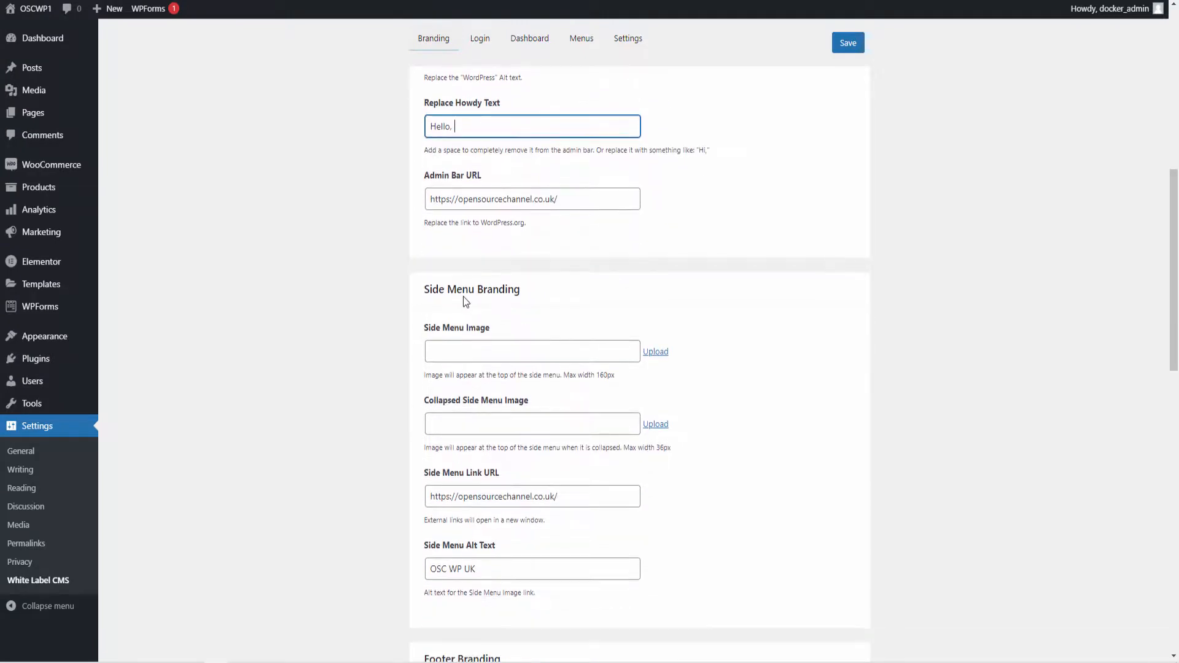
click(654, 352)
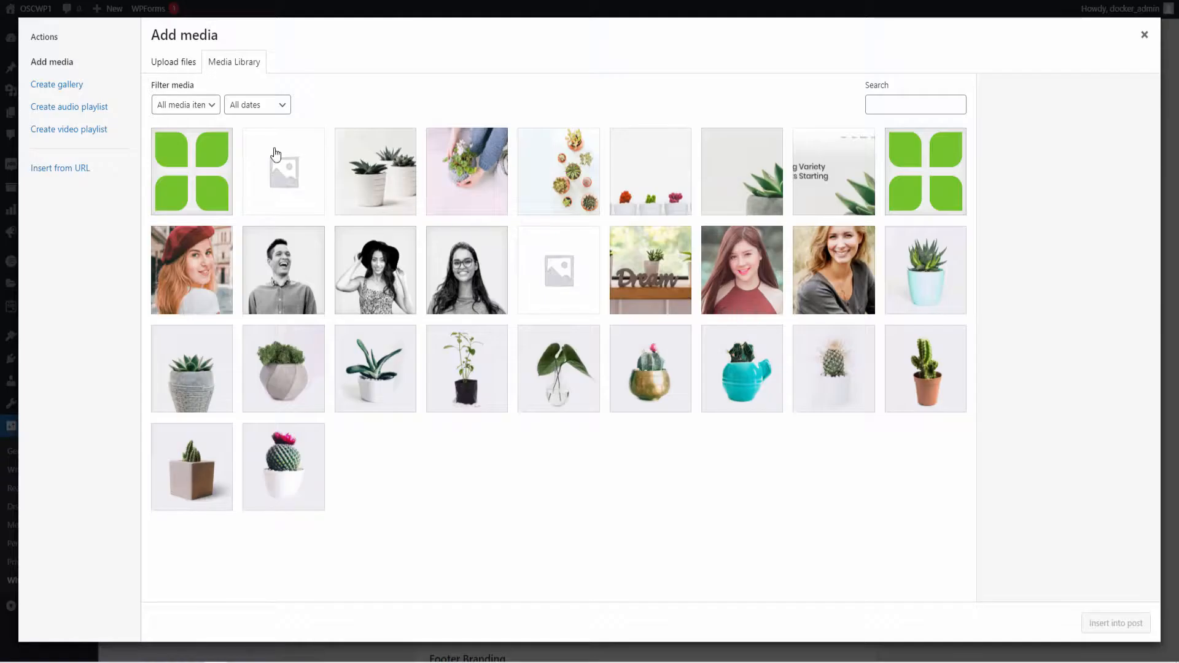
click(221, 184)
click(1137, 623)
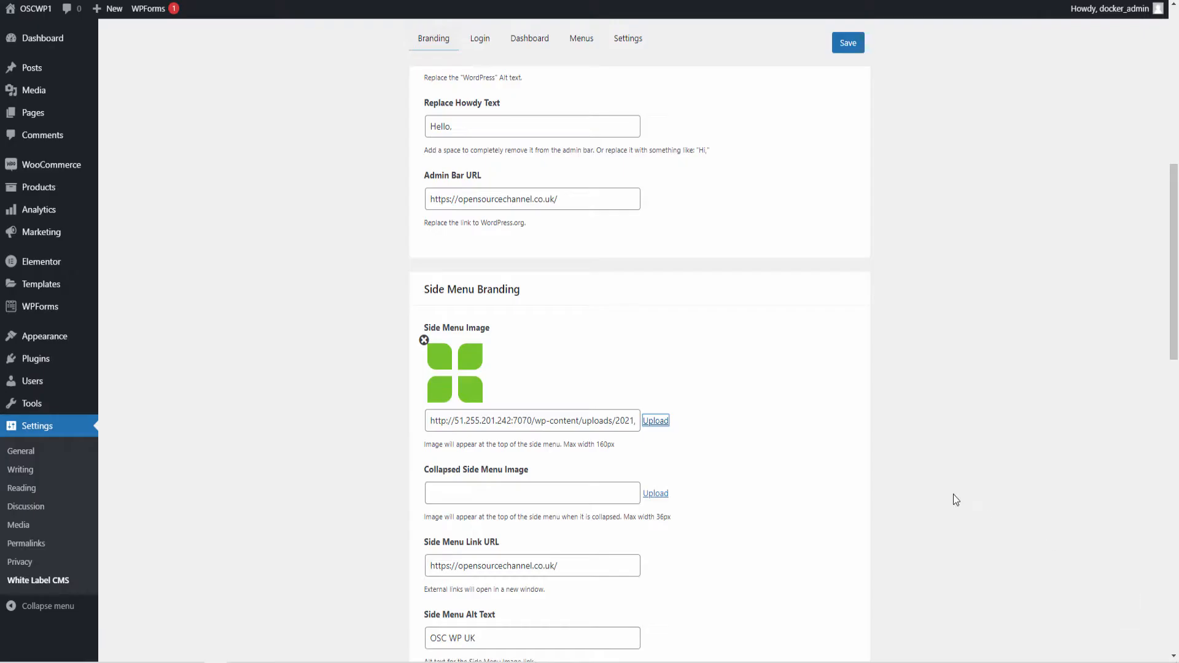
scroll(894, 461, down, 2)
click(656, 362)
click(896, 171)
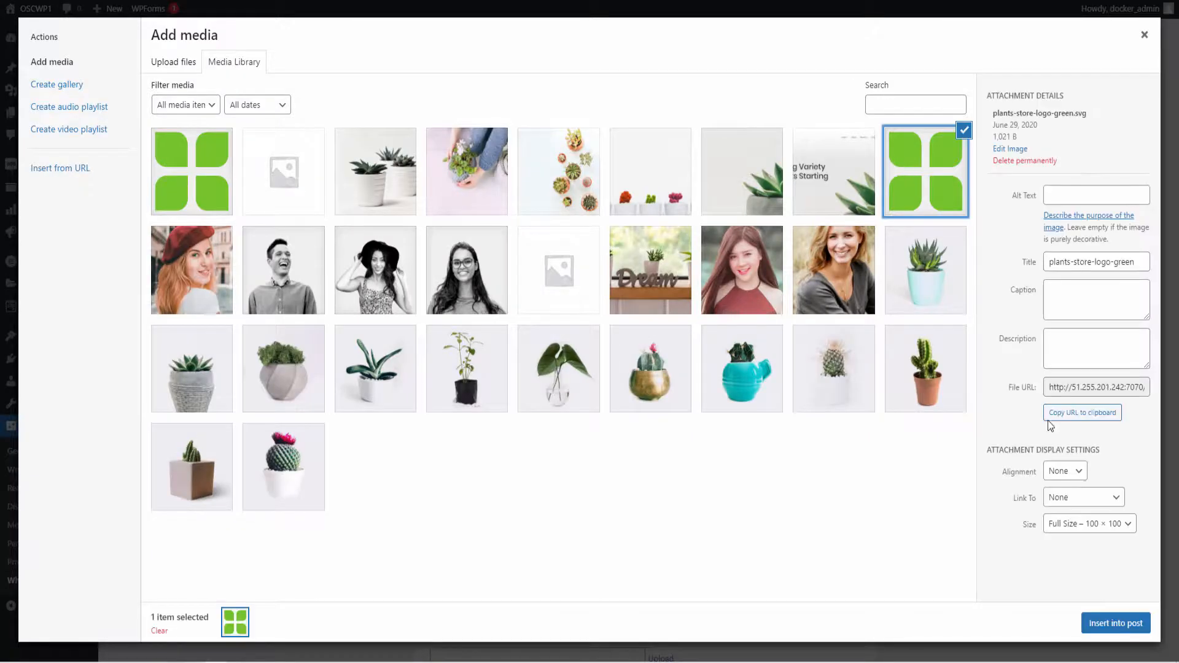
click(1071, 523)
click(1071, 524)
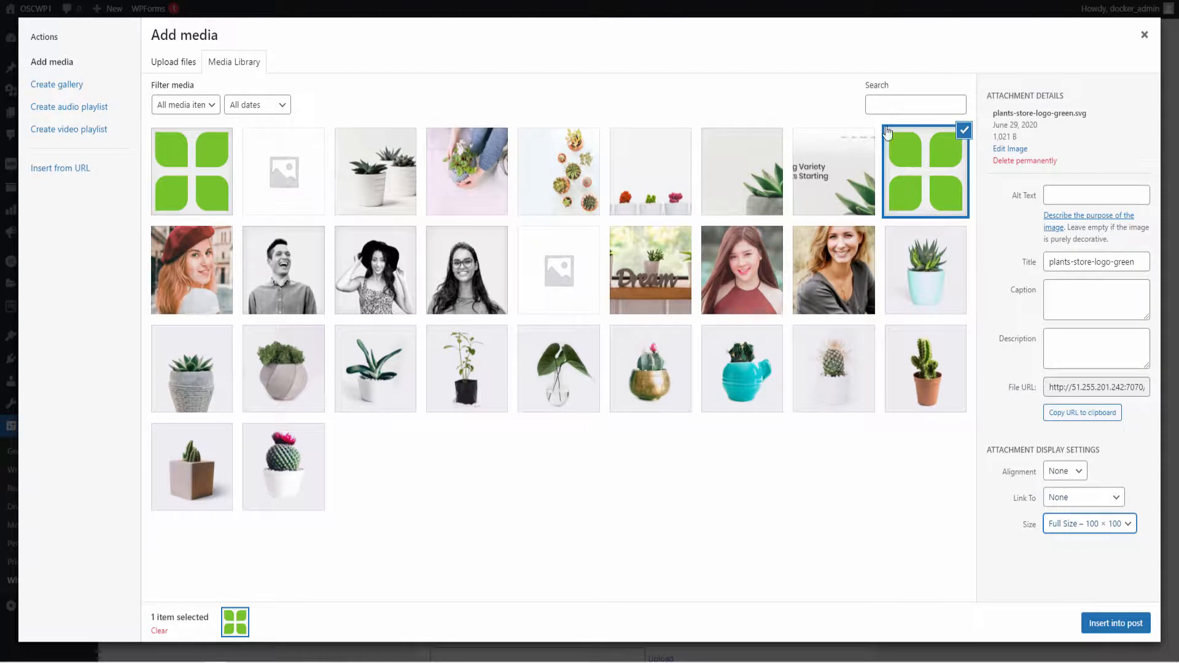
click(1145, 36)
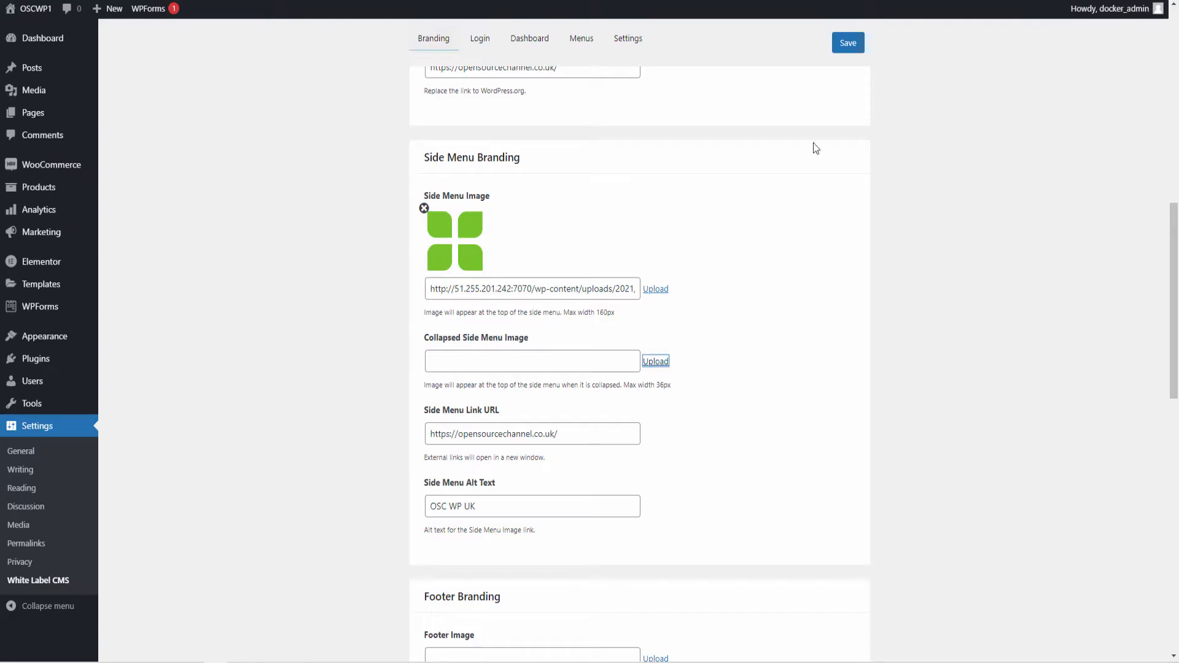
click(662, 385)
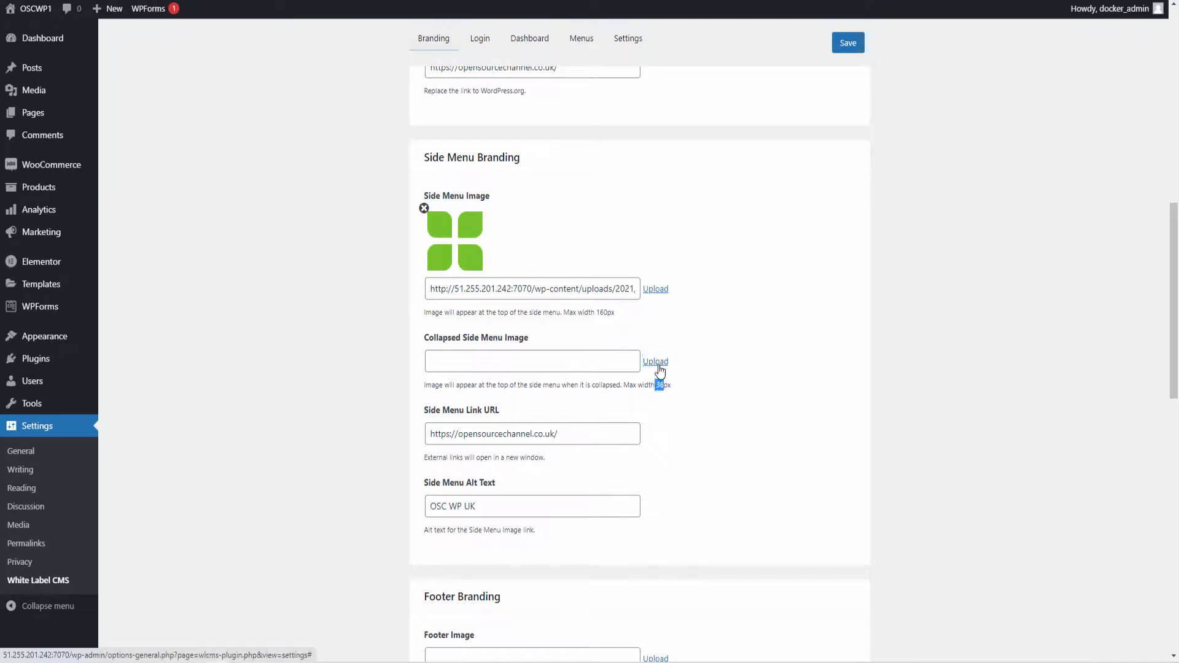
click(656, 362)
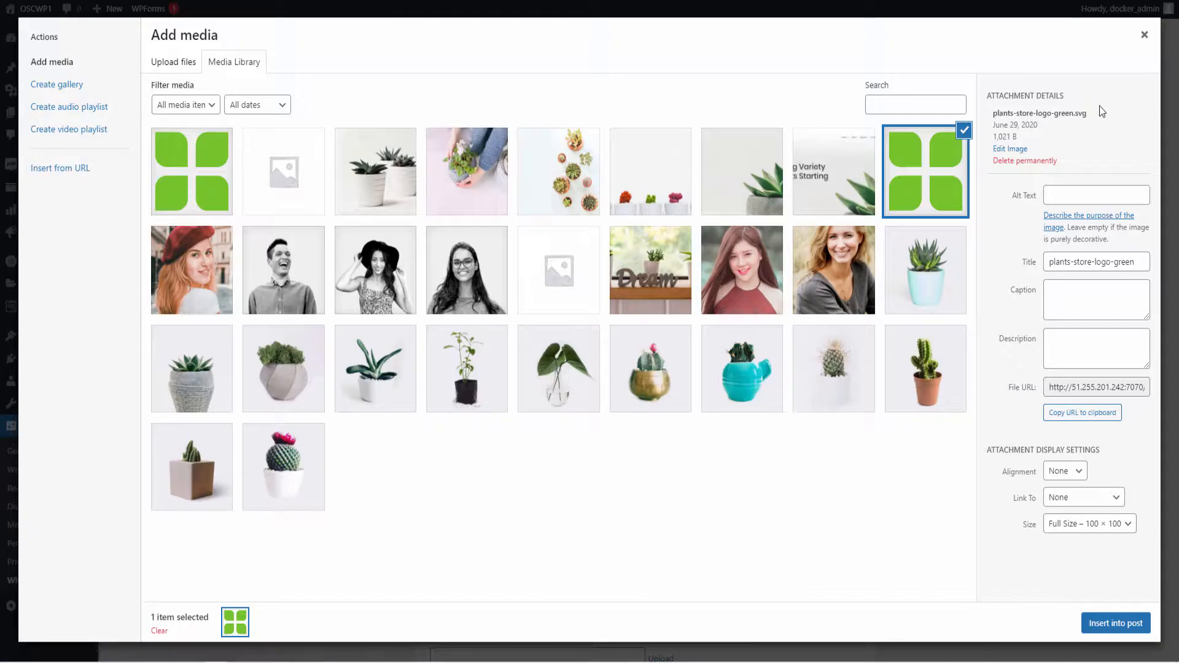
click(1013, 150)
key(Escape)
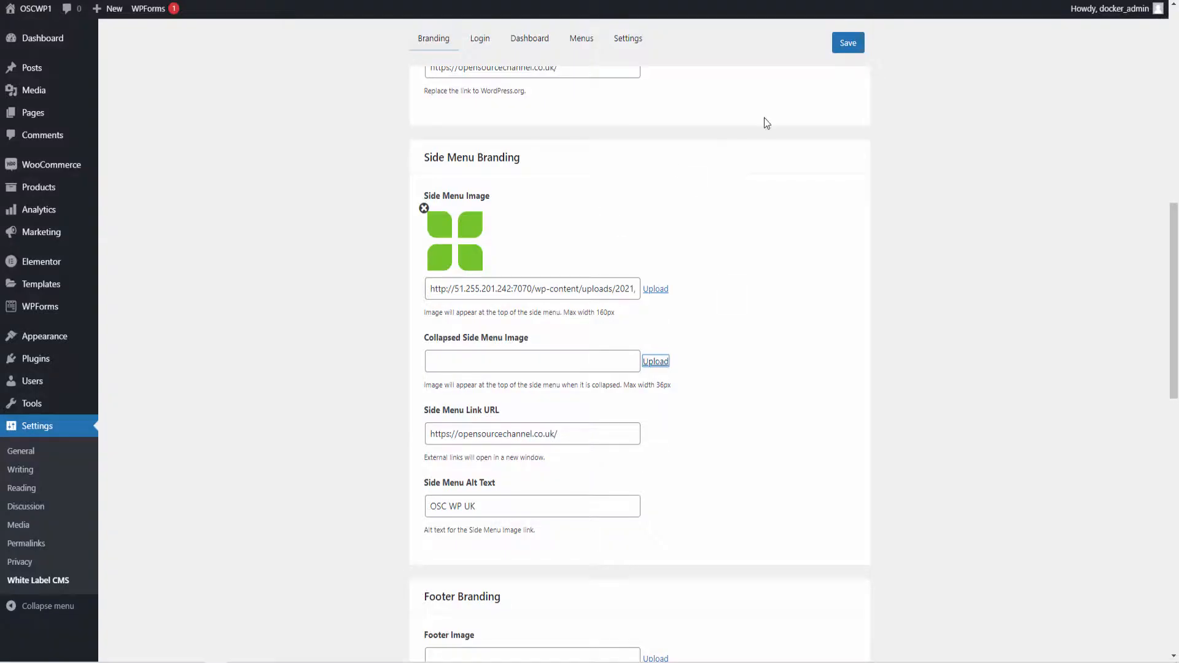
- Check the footer branding fields and save the branding settings
scroll(674, 374, down, 10)
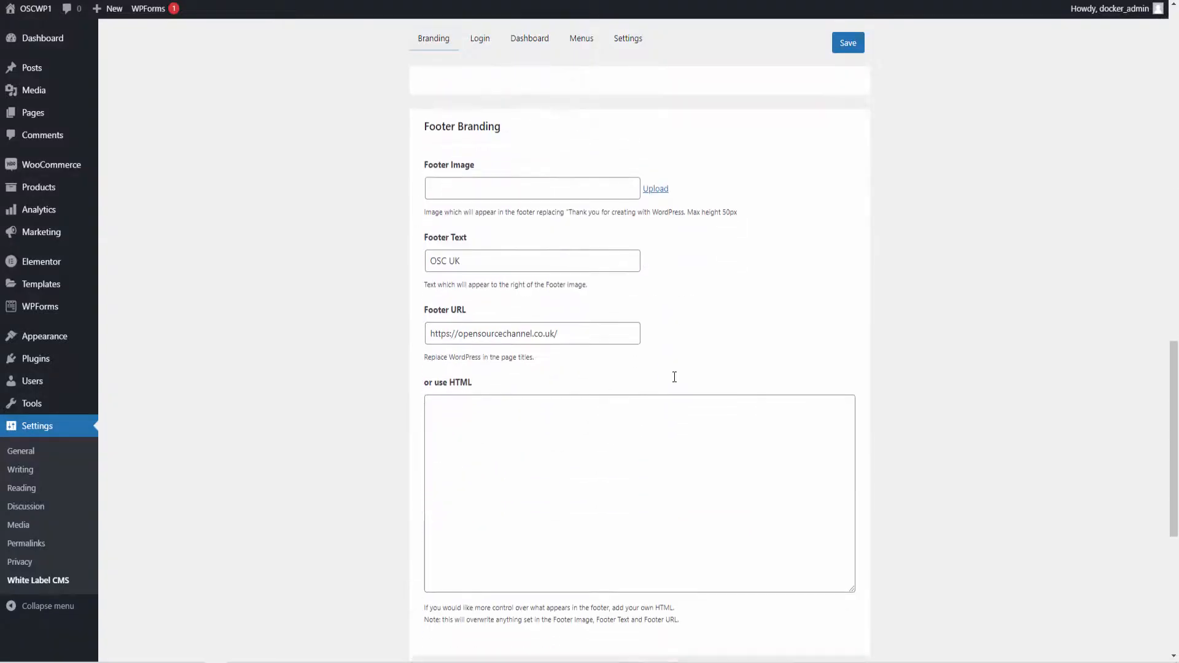
scroll(674, 376, up, 2)
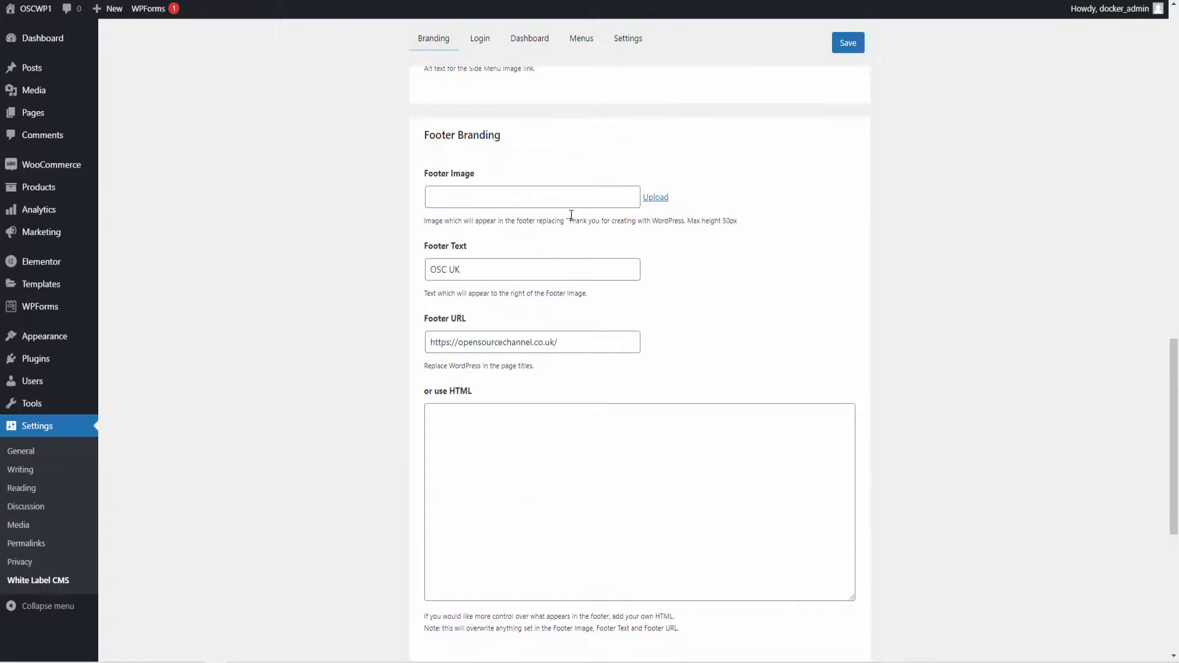
scroll(577, 225, up, 4)
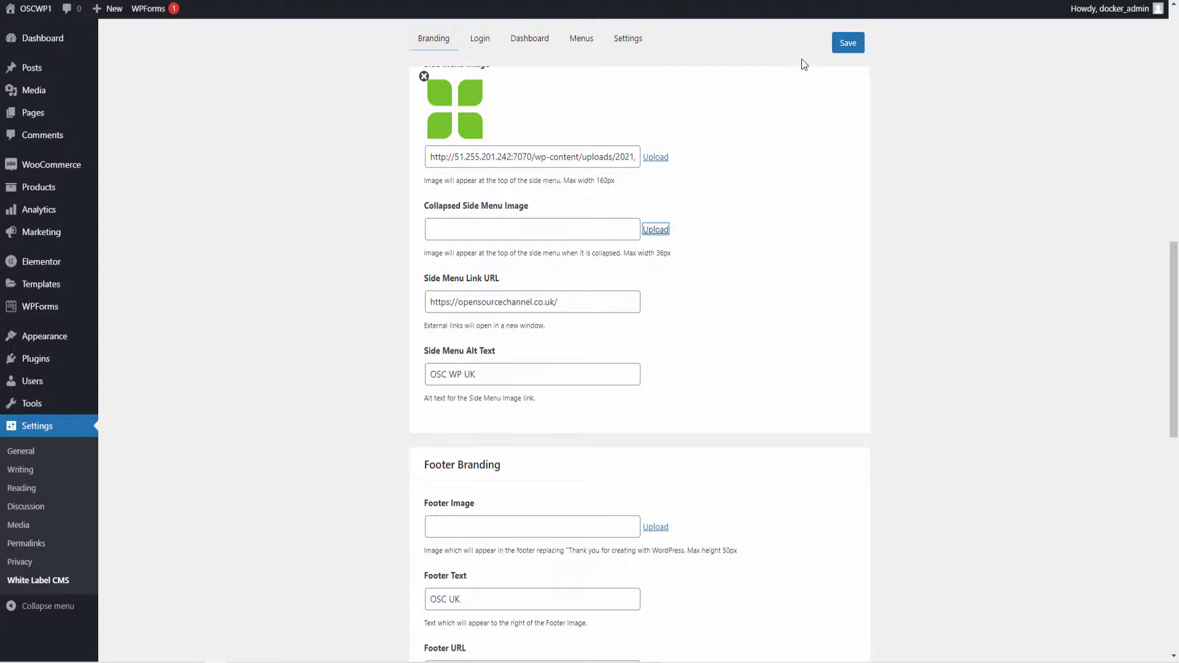
click(847, 42)
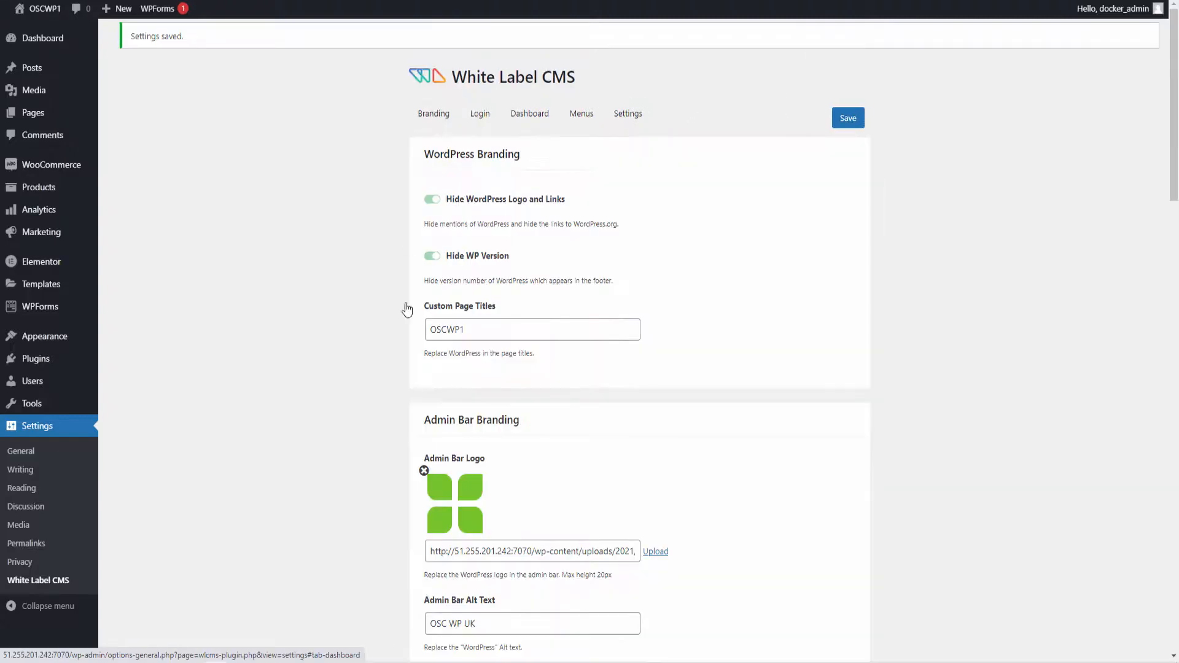
- Check the logo in the admin side menu, and collapse the menu to inspect its collapsed branding
scroll(608, 396, down, 5)
scroll(608, 396, up, 4)
scroll(77, 92, up, 2)
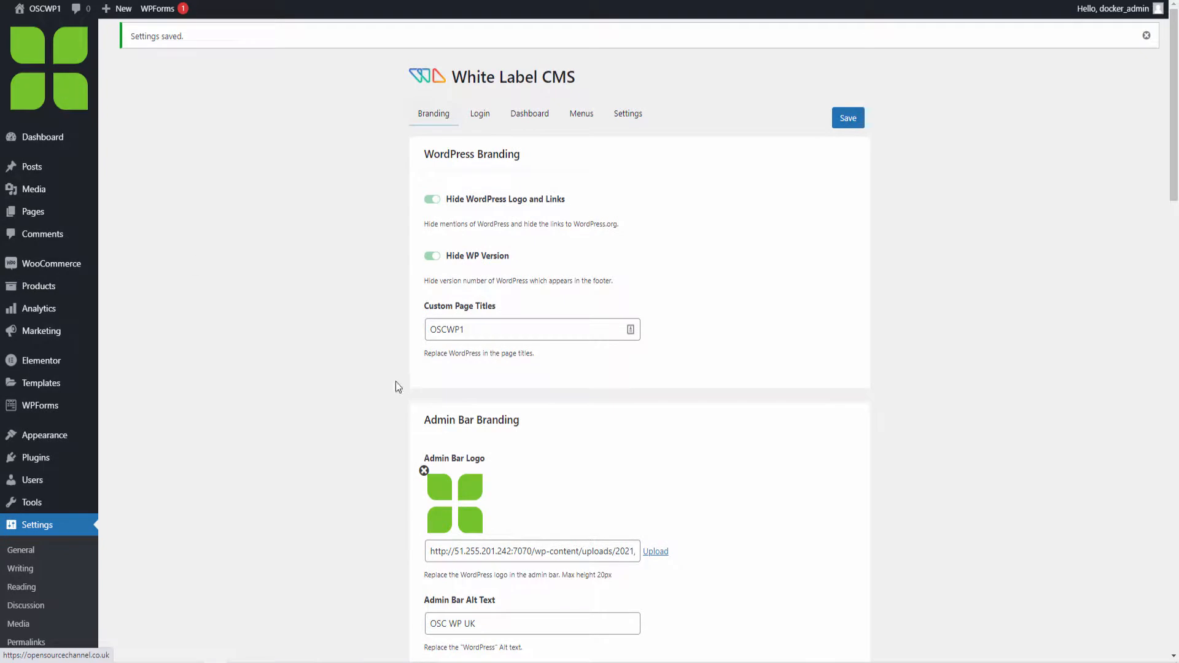
scroll(45, 464, down, 5)
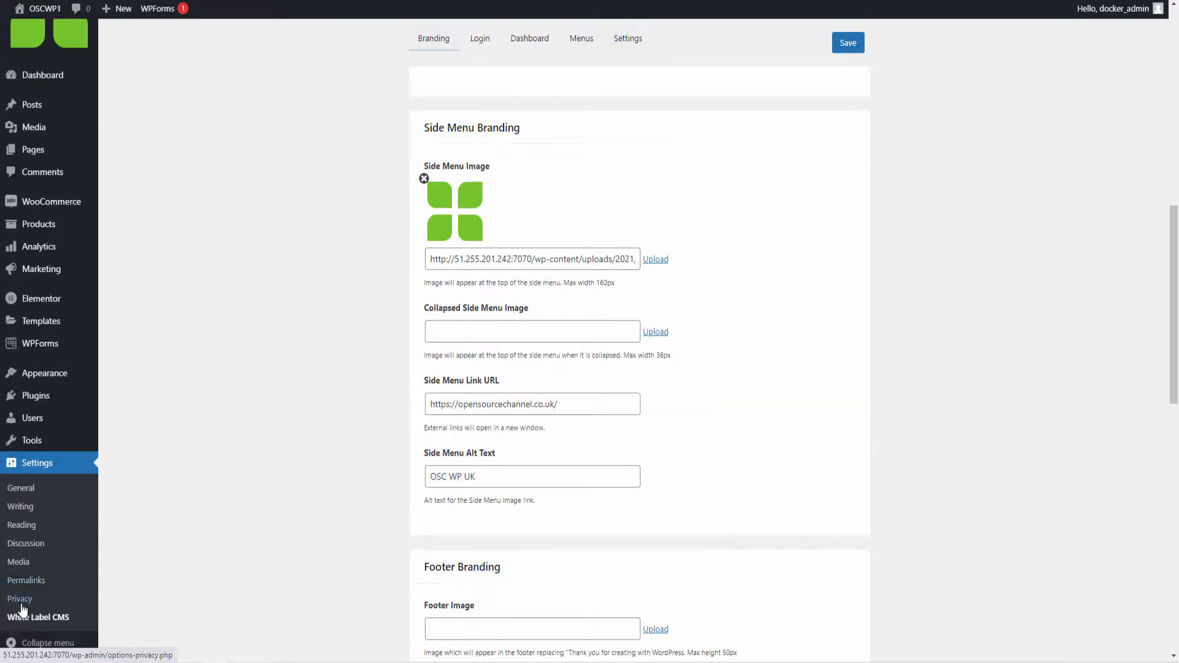
click(47, 643)
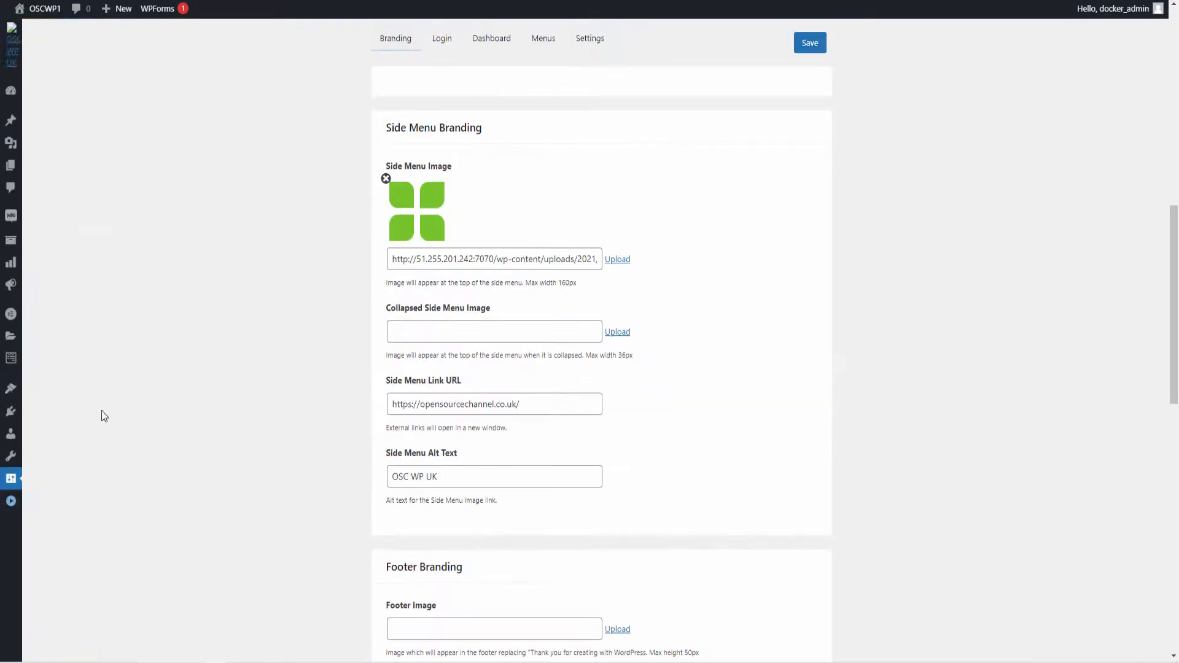
scroll(29, 134, up, 4)
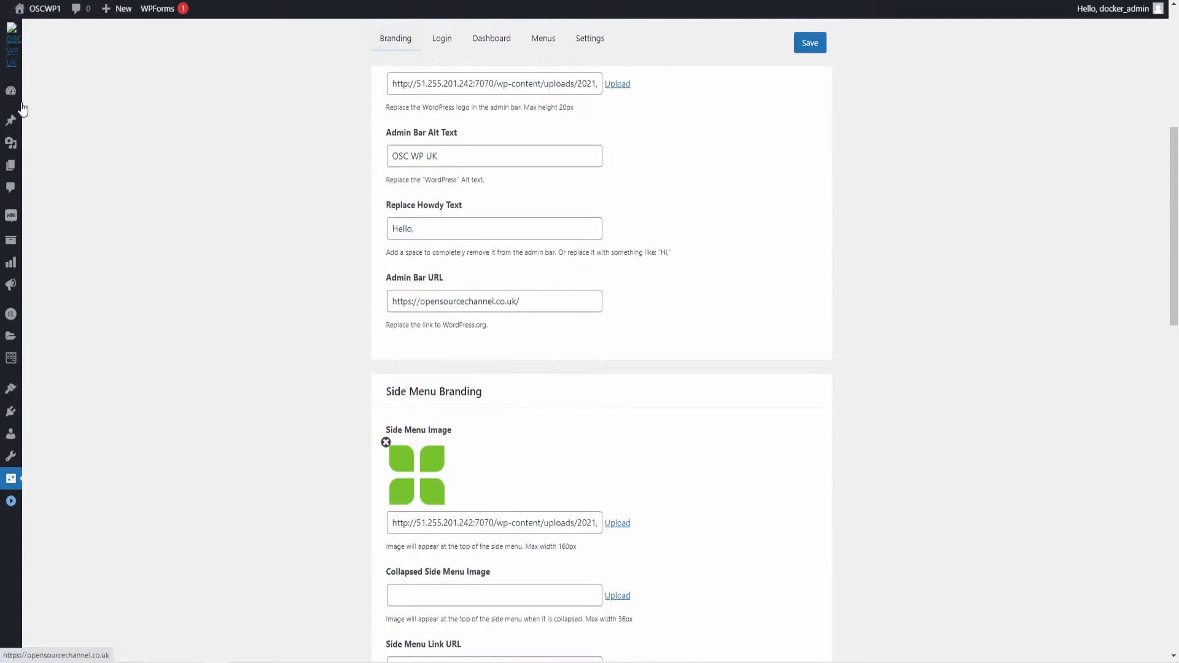
- Set the collapsed side menu image to the full-size plants-store-logo-green image dated April 18, 2021, and save the settings
scroll(415, 456, down, 3)
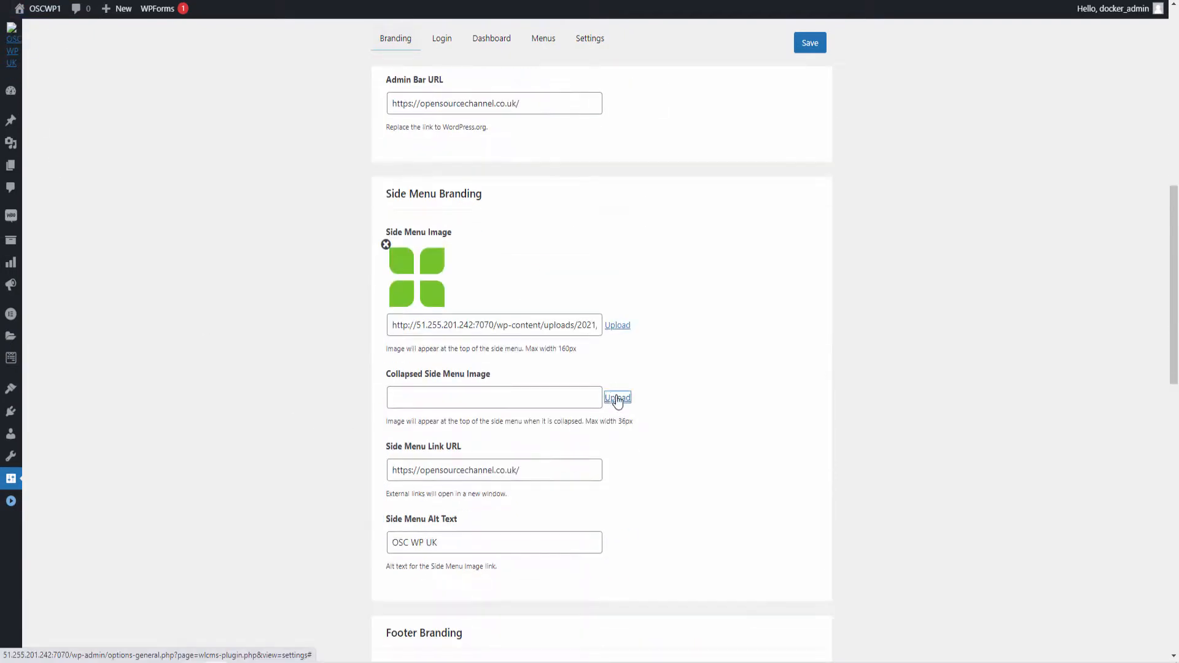
click(616, 396)
double_click(197, 170)
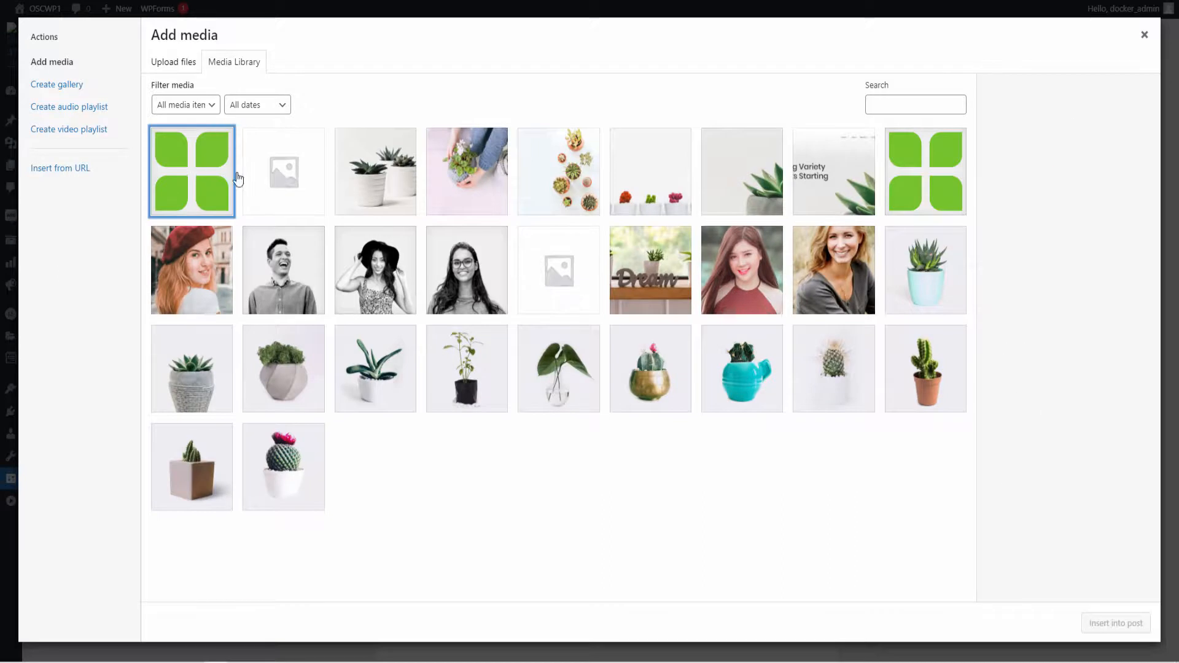
click(185, 187)
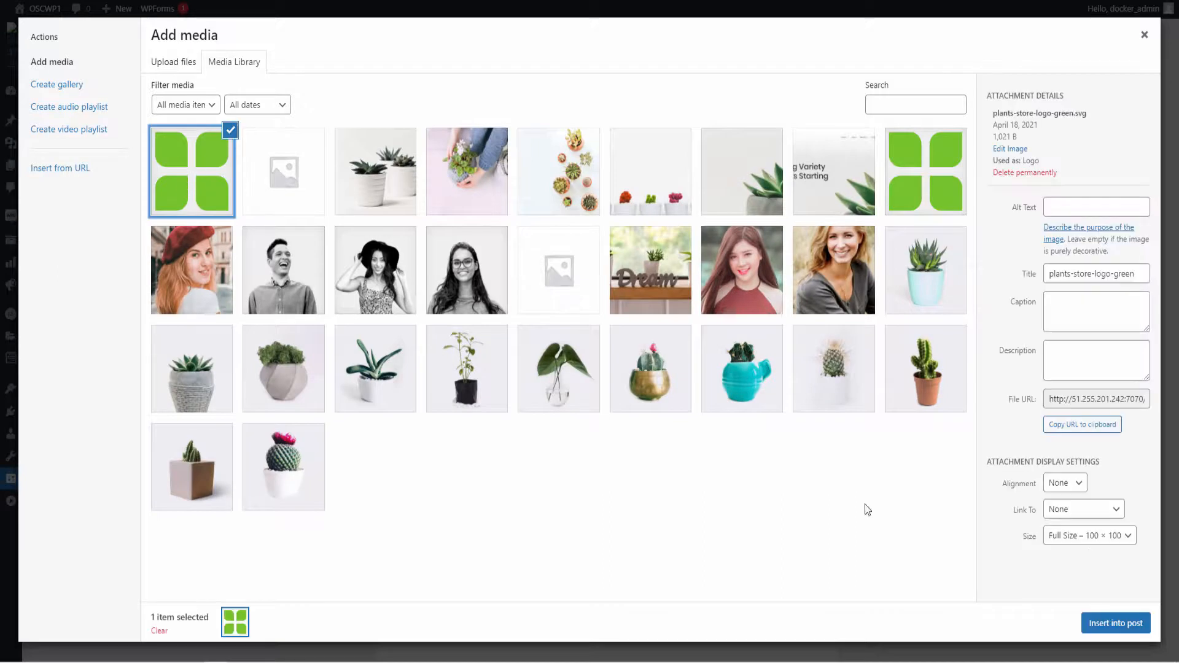
click(1115, 623)
click(810, 42)
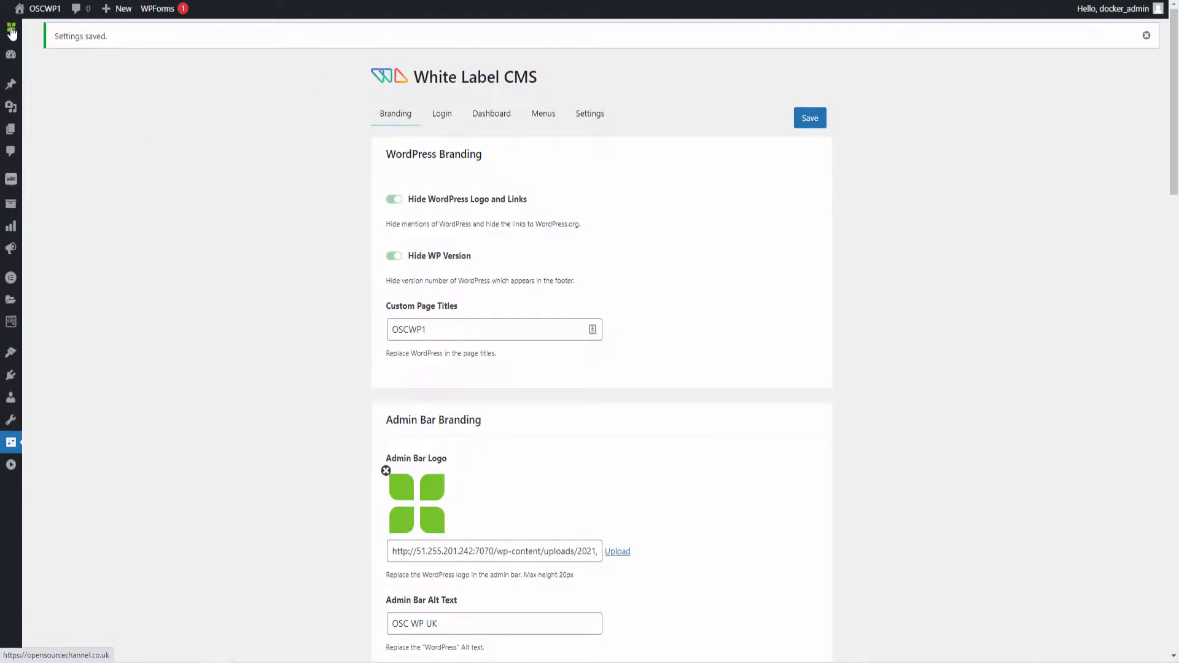
- Review the saved branding, open the plugin's Login settings, and check the login page in a live preview before closing it
scroll(334, 366, down, 5)
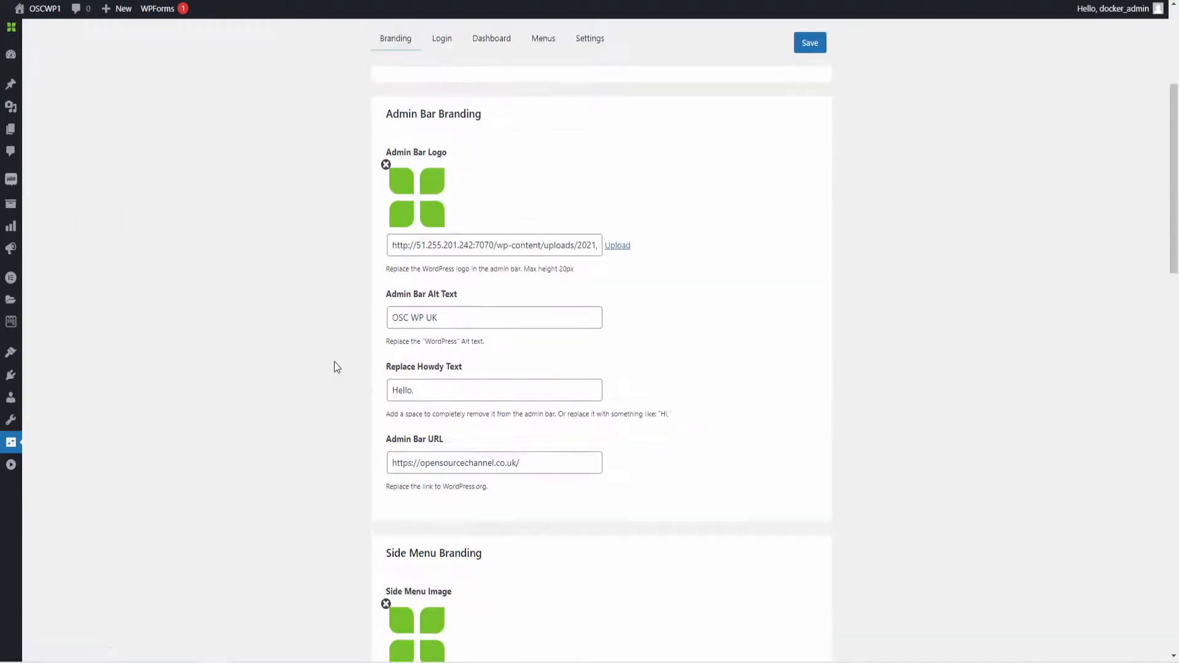
scroll(334, 366, up, 5)
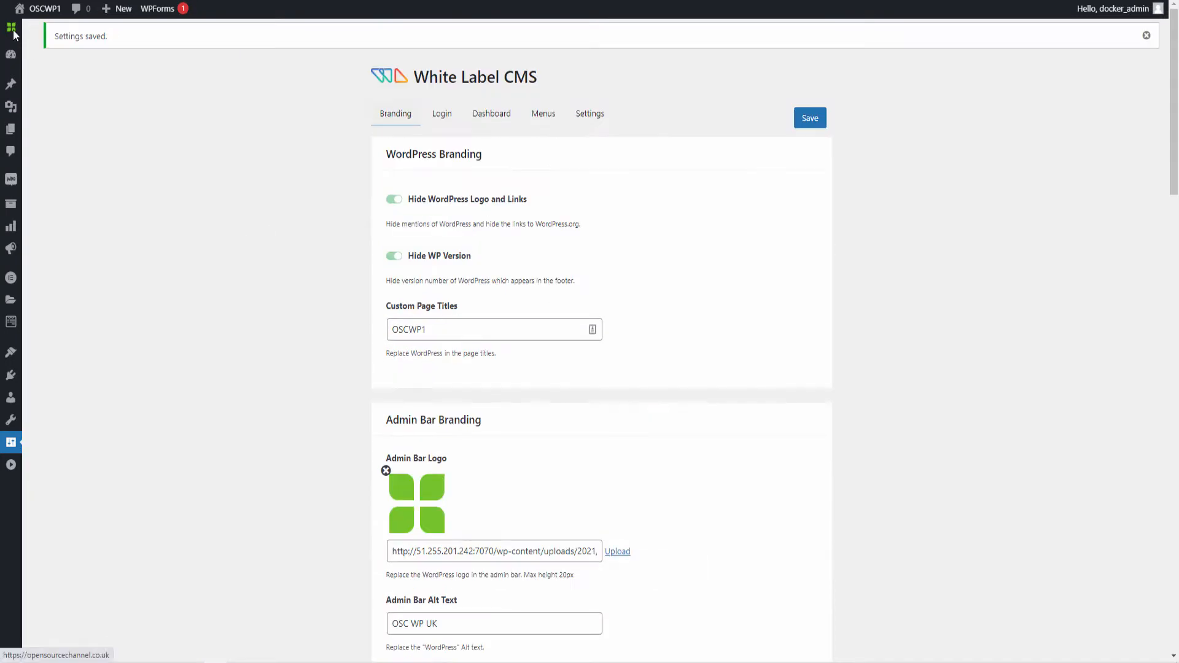
scroll(504, 340, down, 15)
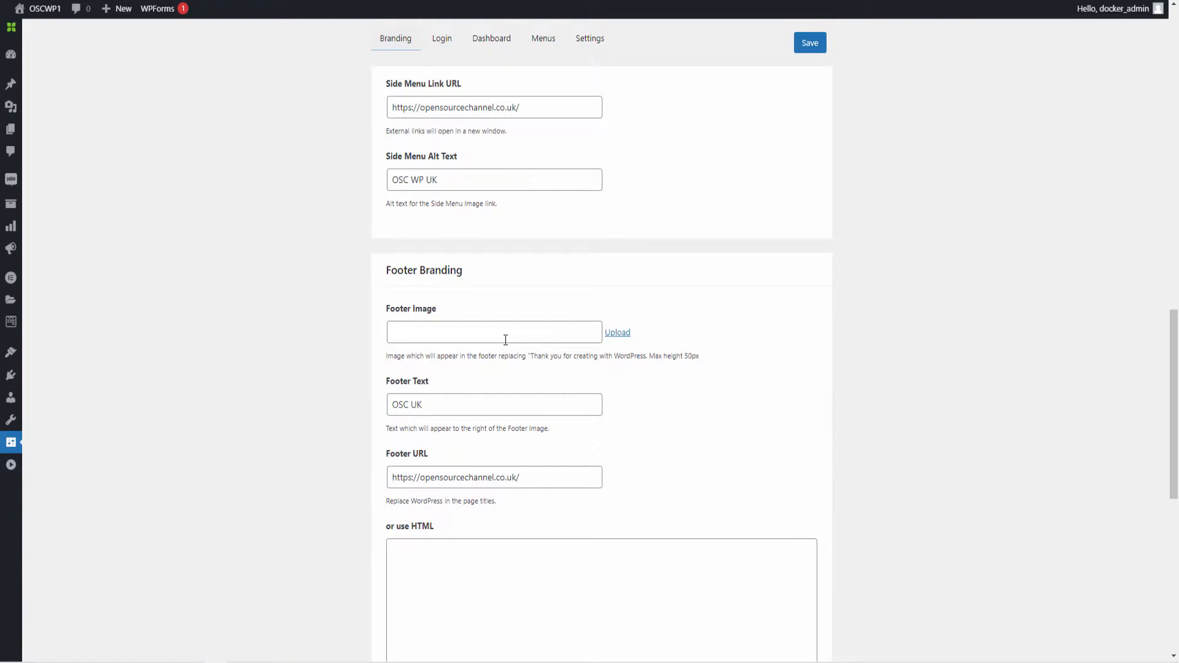
scroll(506, 339, down, 5)
scroll(504, 322, up, 14)
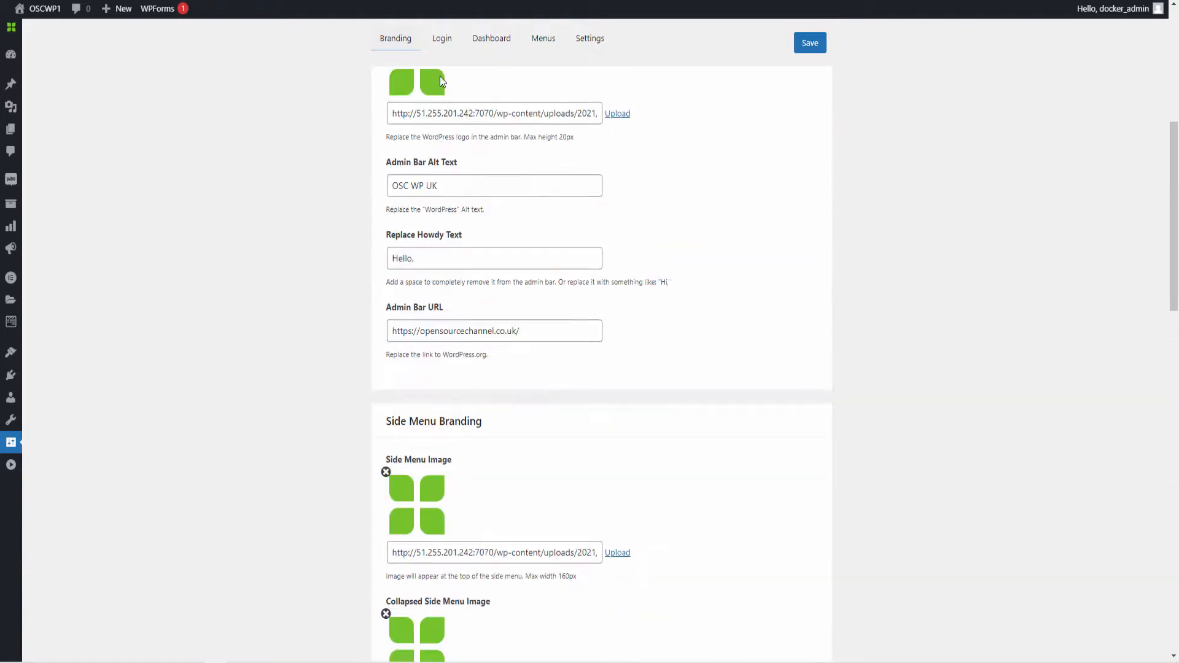
click(442, 39)
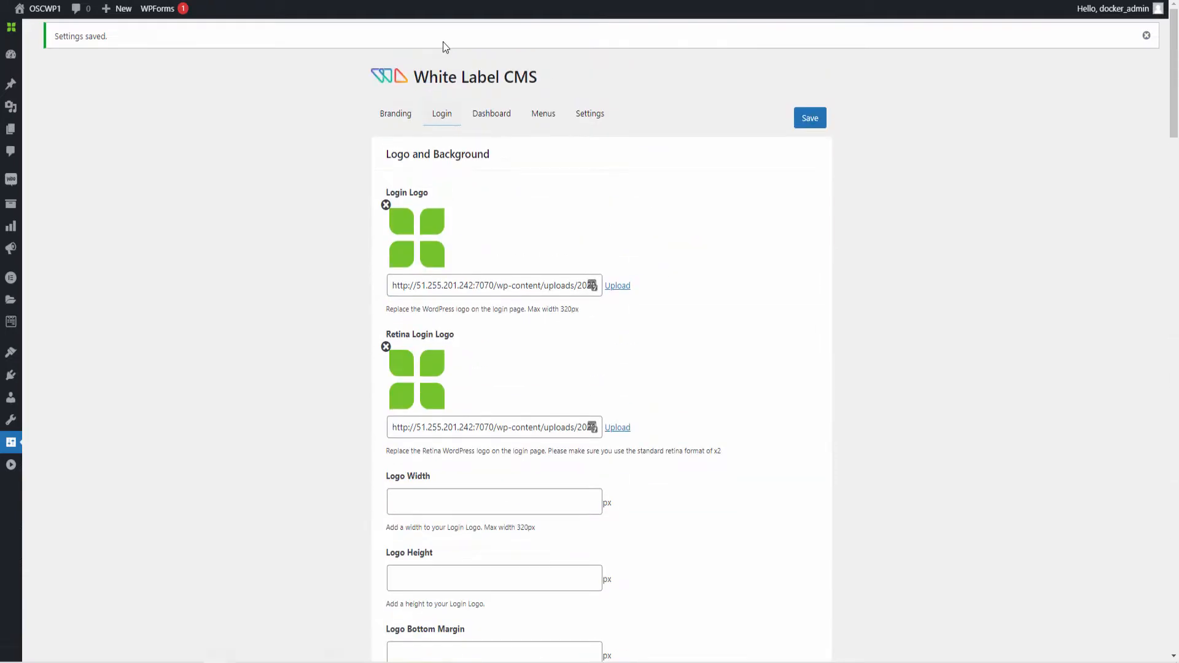
scroll(706, 312, down, 2)
scroll(702, 304, up, 2)
scroll(697, 209, down, 10)
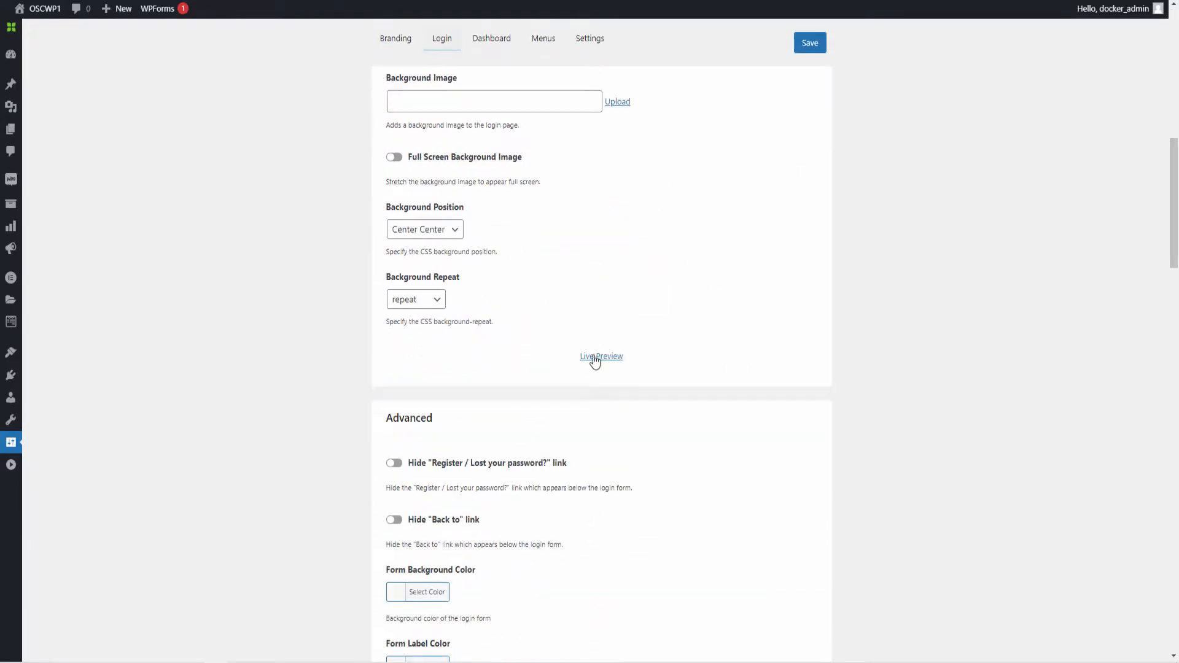
click(595, 356)
click(600, 358)
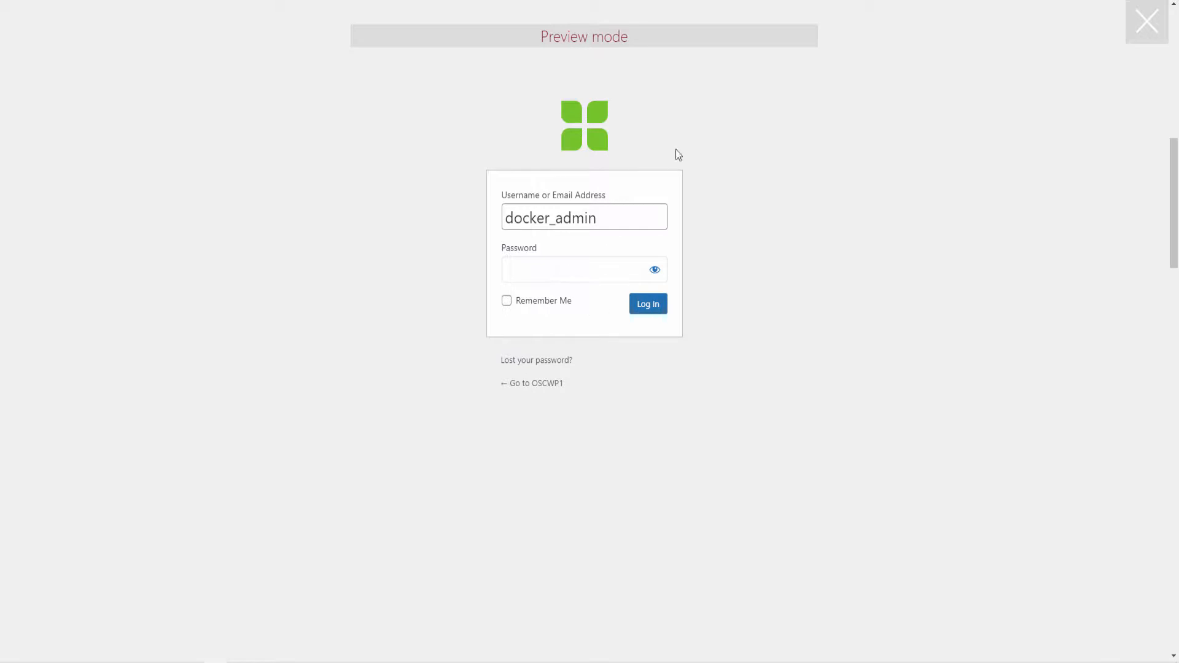
click(1146, 28)
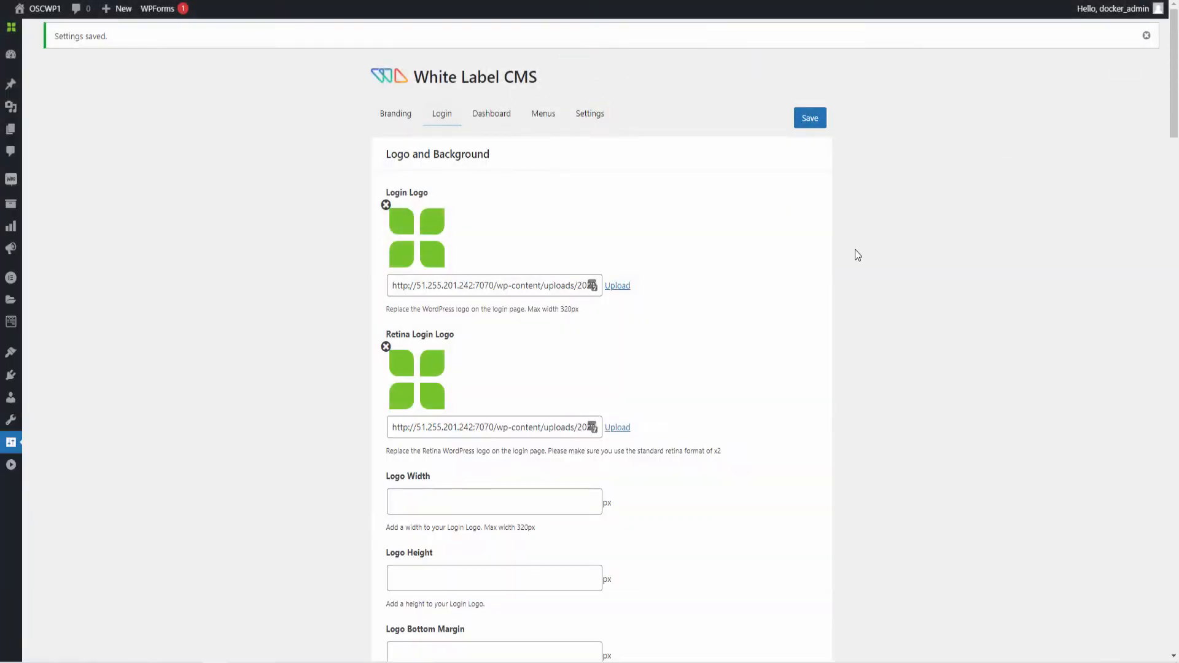
- Set the login page's background color to white and save the settings
scroll(854, 255, down, 5)
click(397, 427)
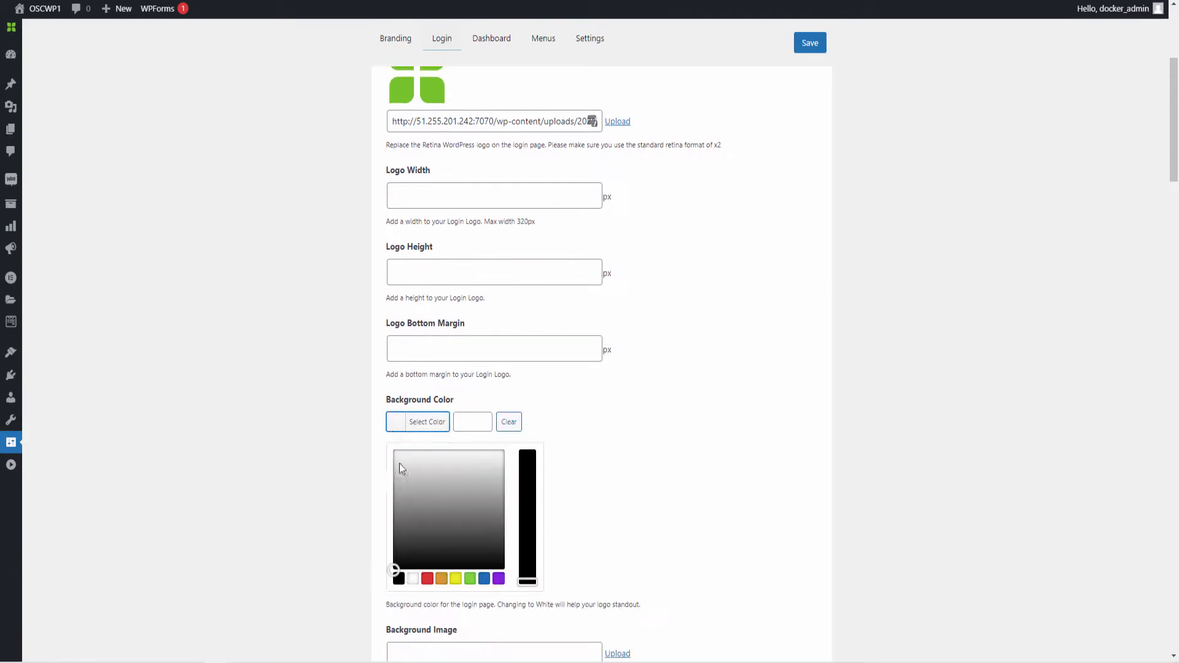
drag(397, 481, 369, 440)
click(339, 418)
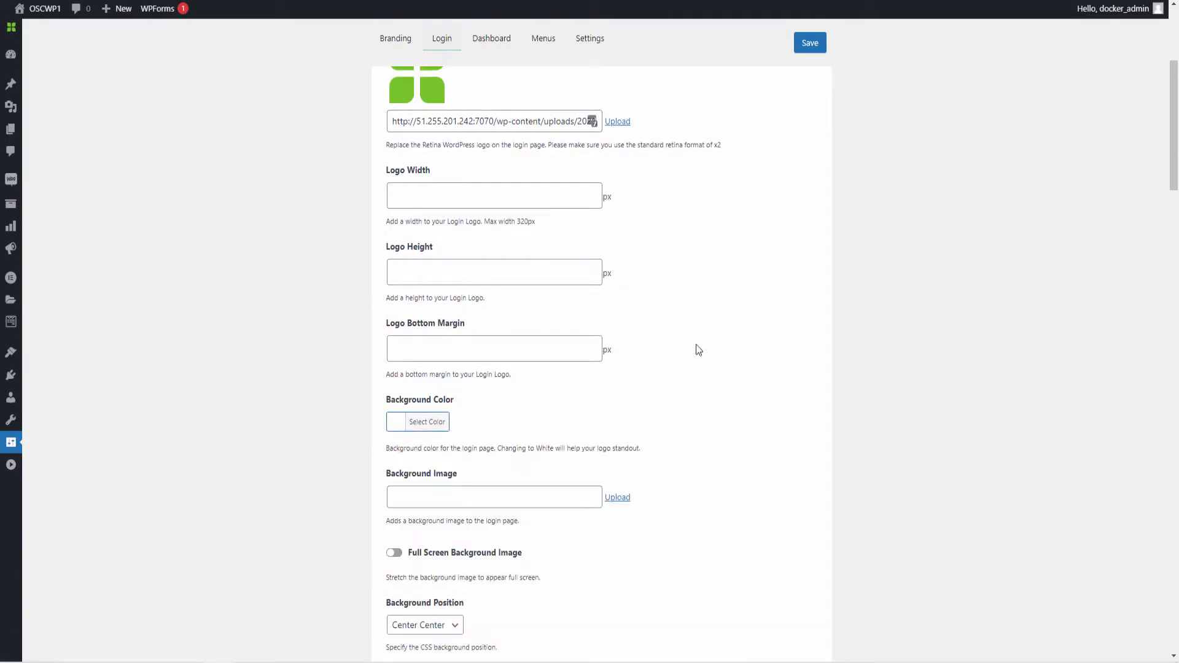
click(809, 44)
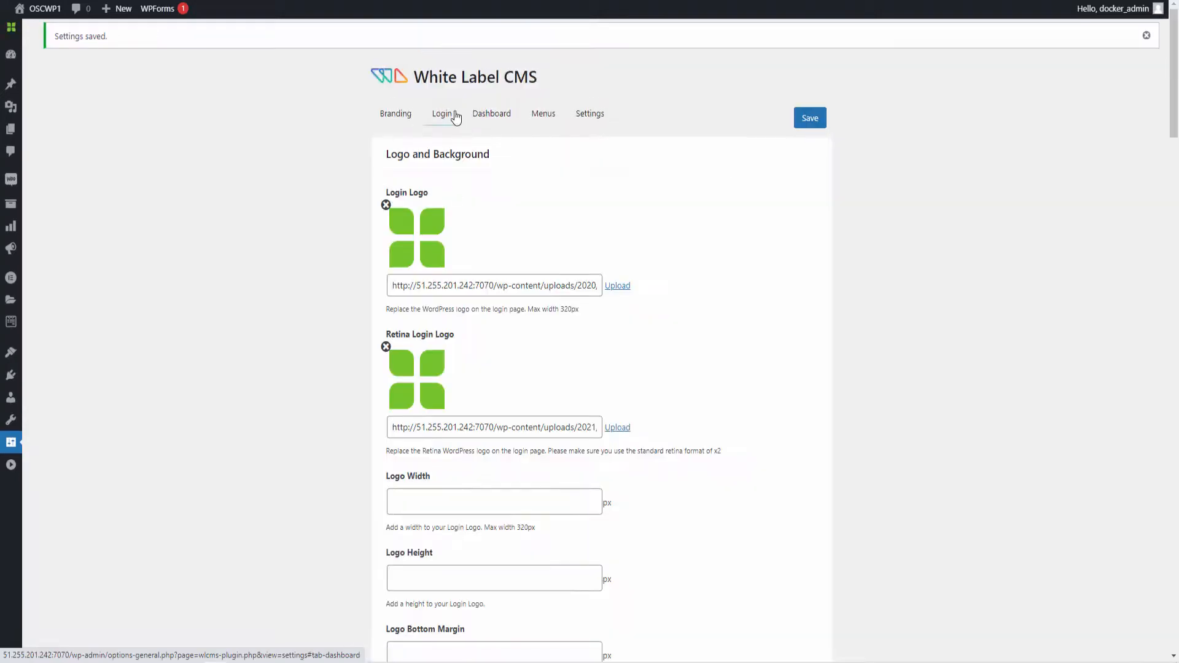
- Check the login page's white background in a live preview, and close the preview
scroll(694, 279, down, 8)
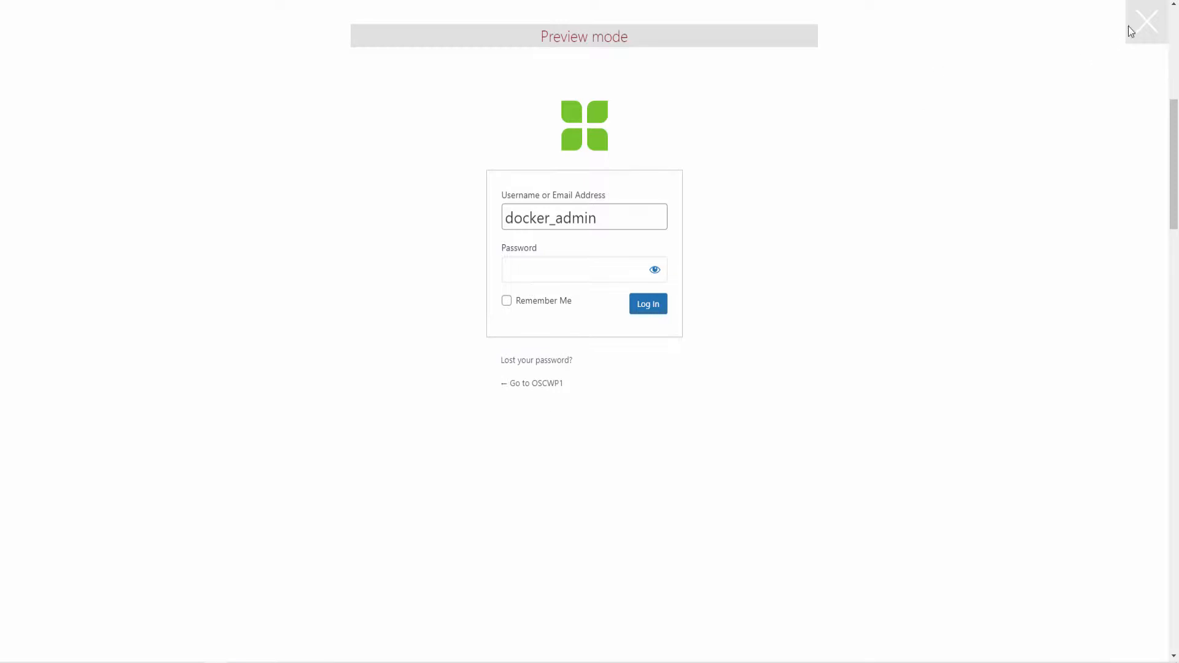
click(1146, 22)
- Set the login page's background image to hero-bg.jpg from the media library, and save the settings
scroll(687, 259, down, 4)
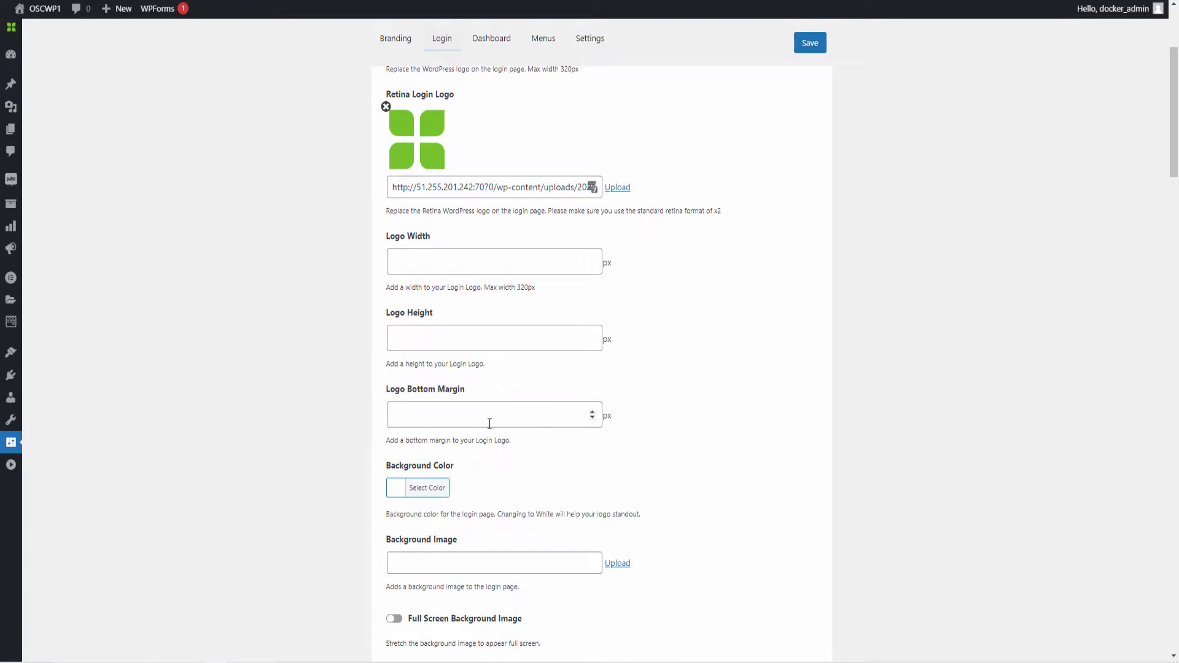
scroll(658, 430, down, 2)
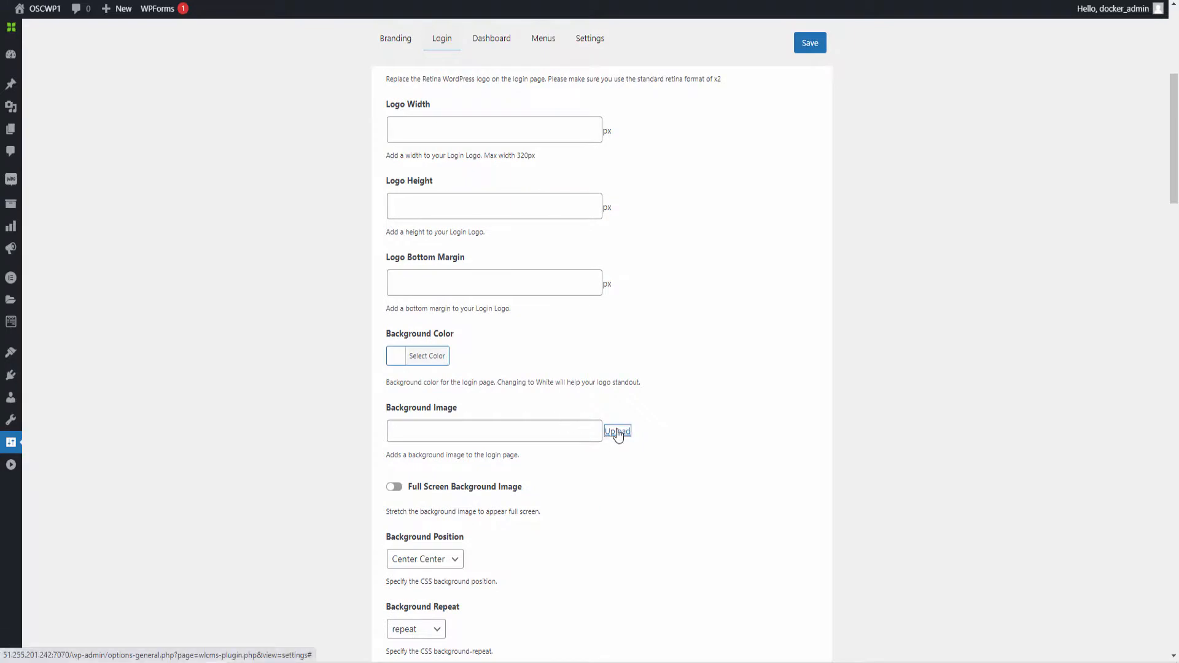
click(617, 433)
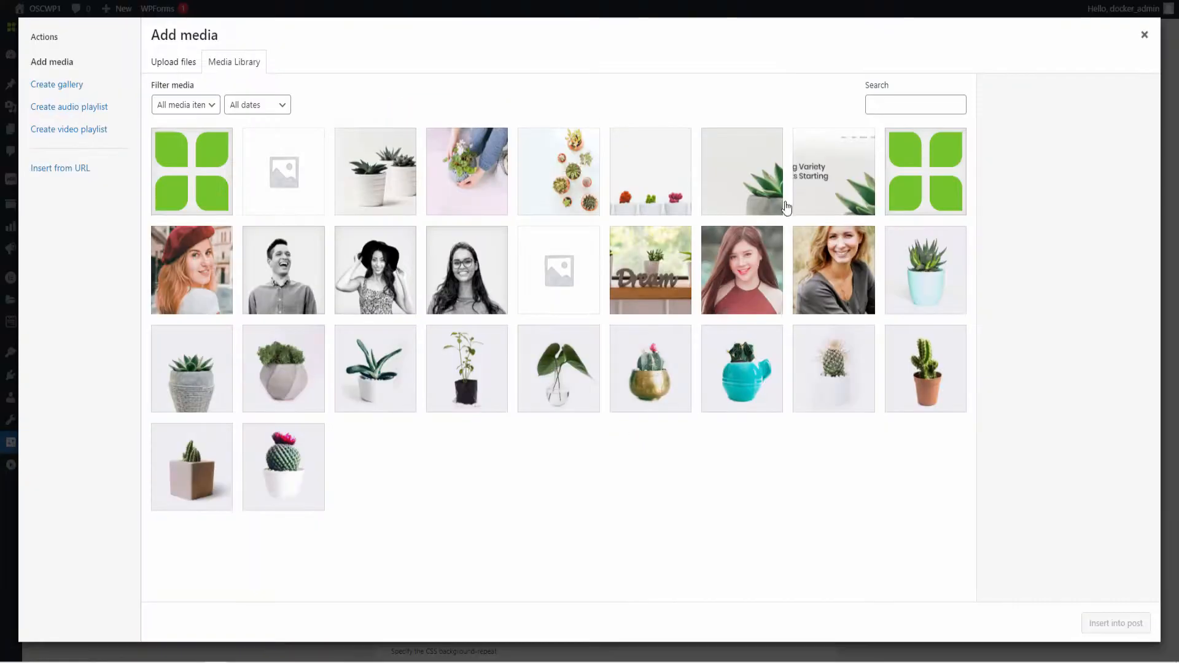
click(764, 205)
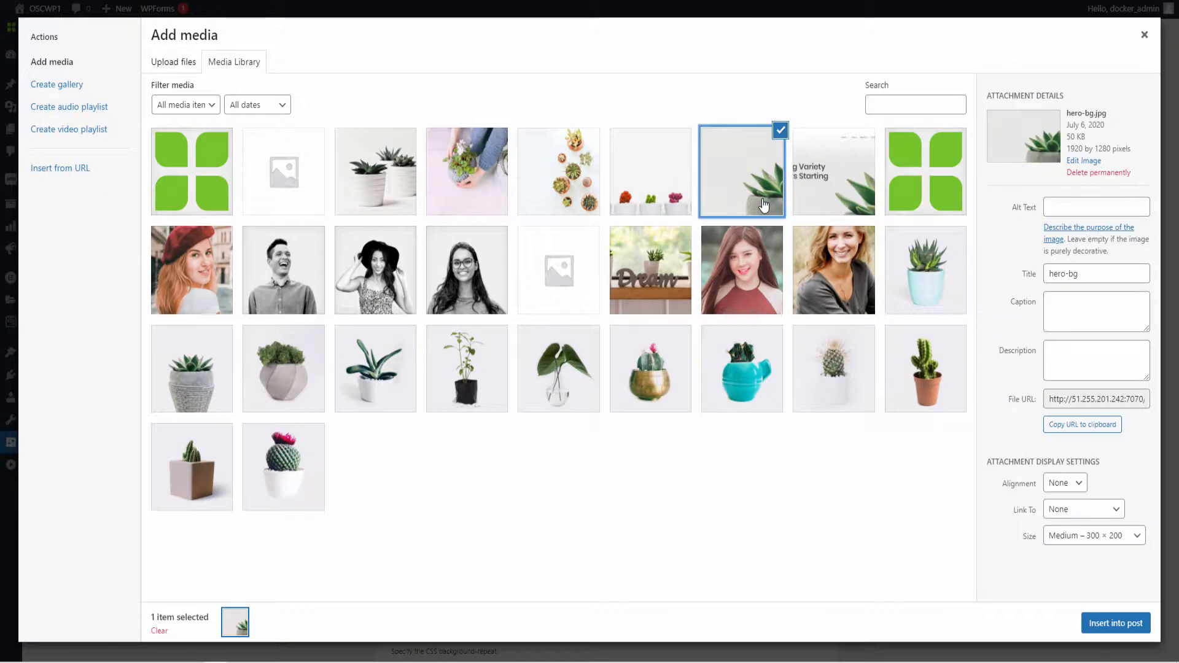
click(399, 186)
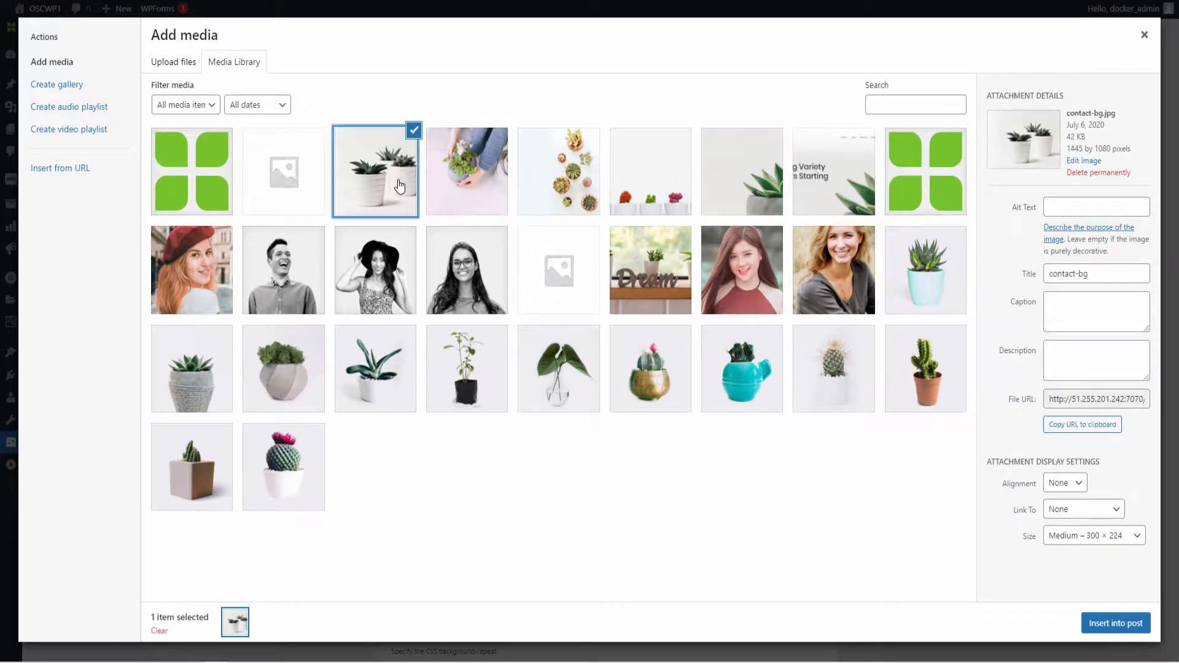
click(472, 177)
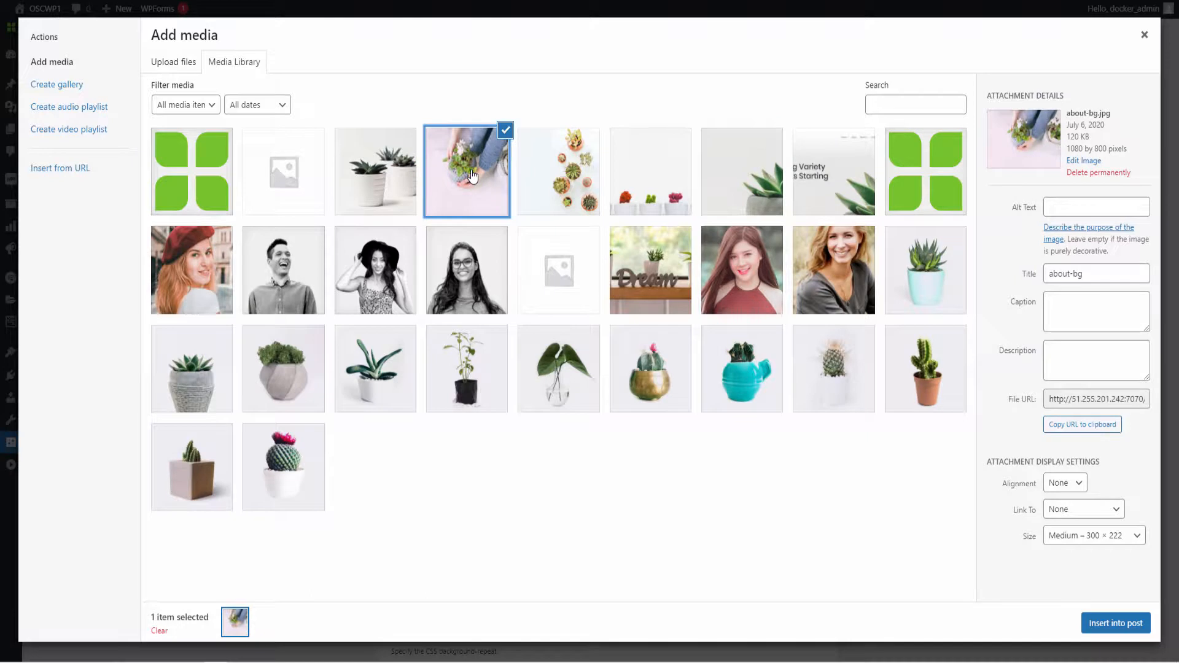
click(652, 188)
click(729, 191)
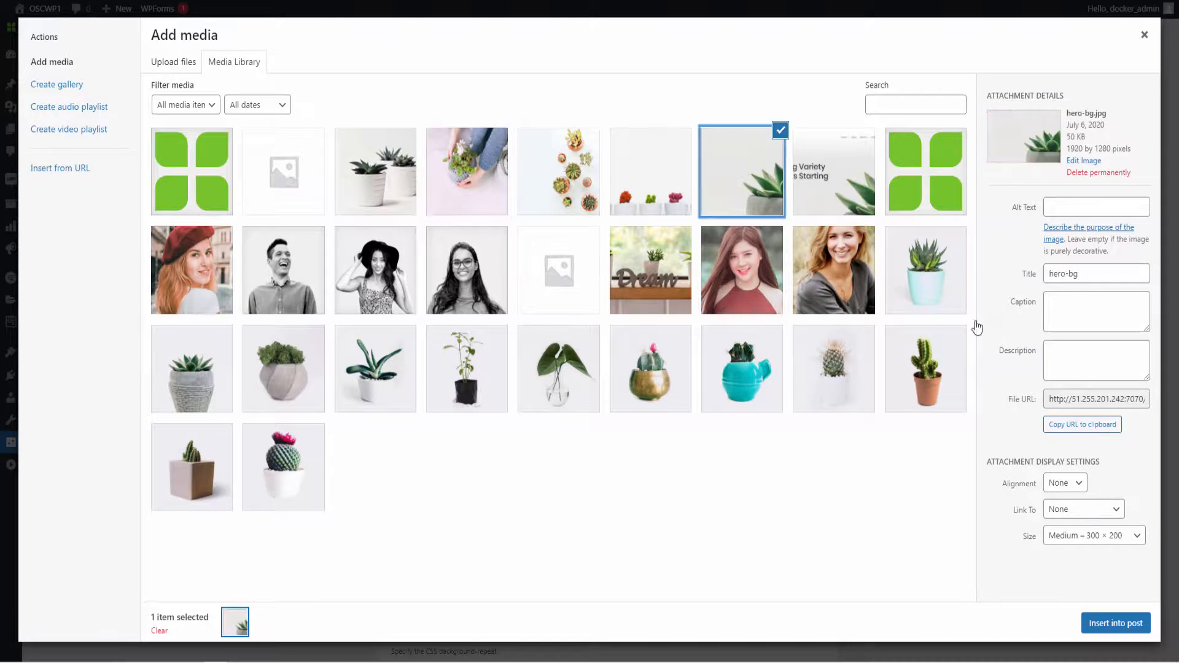
click(1122, 626)
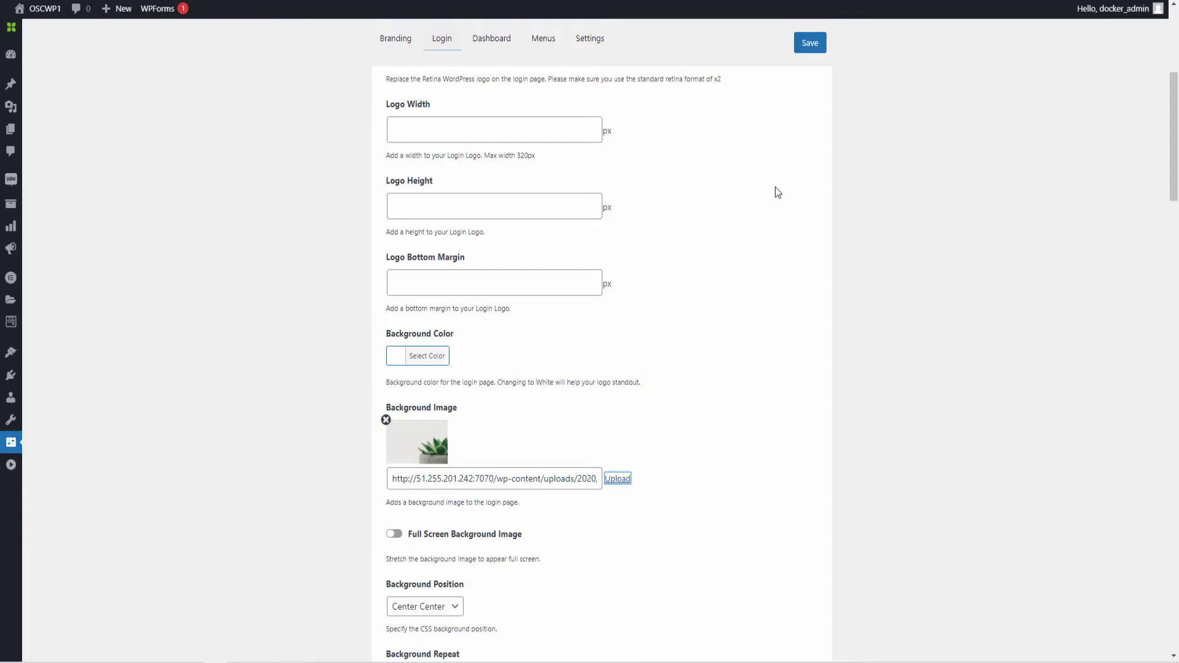
click(809, 48)
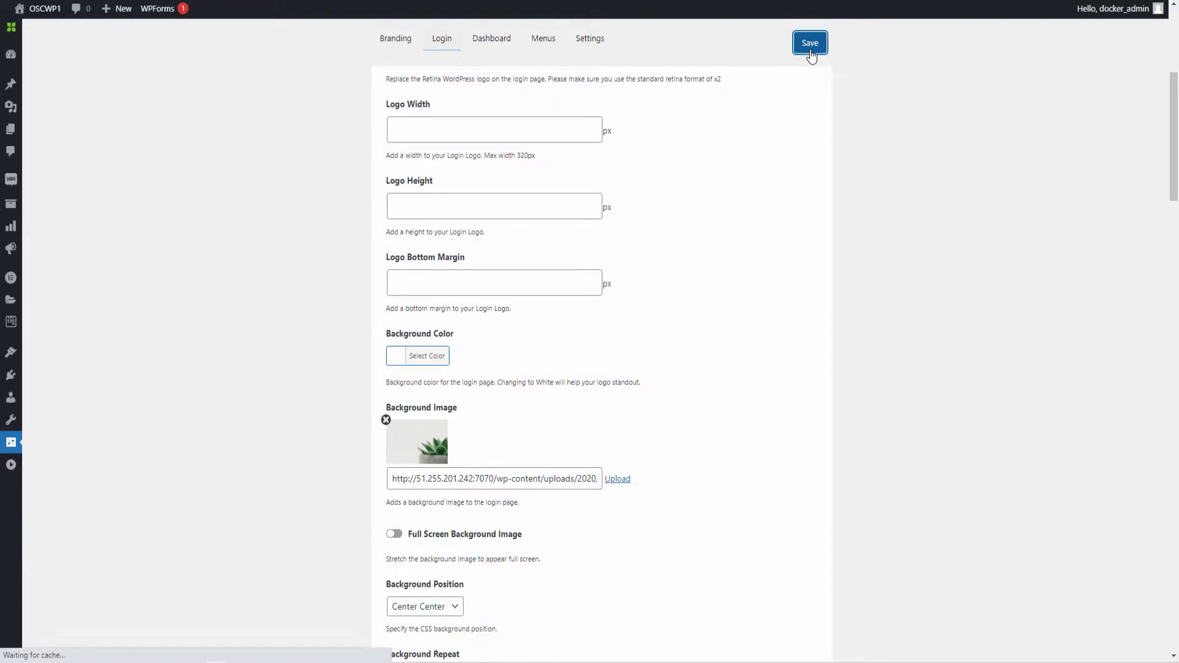
- Preview the login page with its new background image, and close the preview
scroll(763, 176, down, 10)
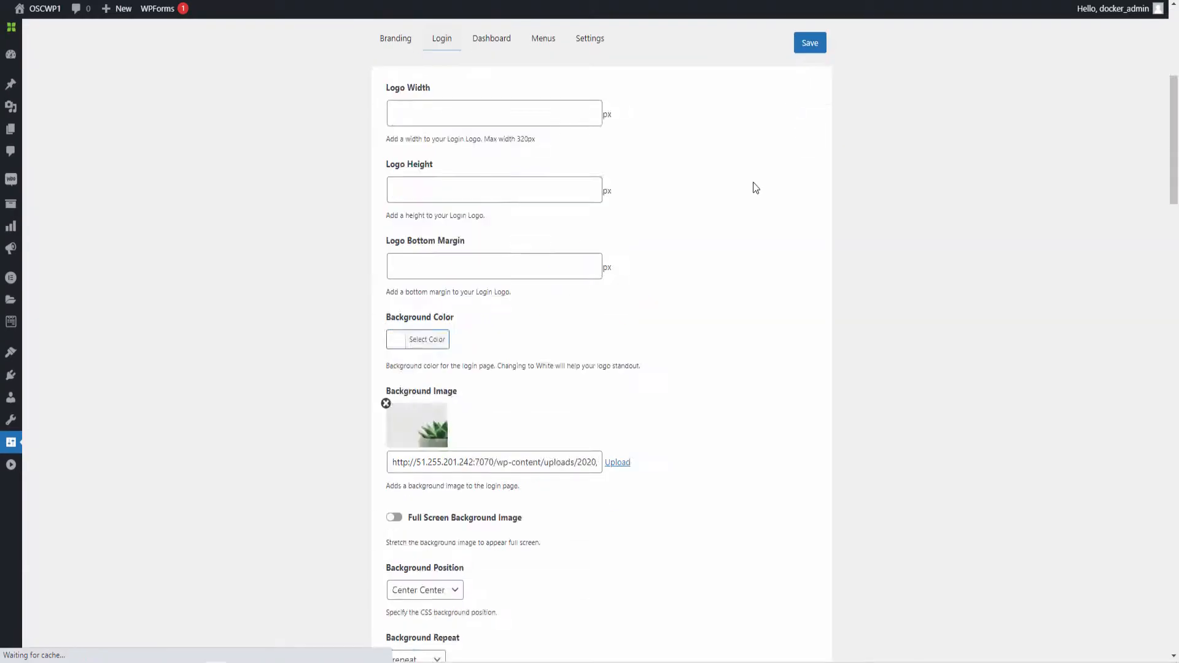
click(591, 325)
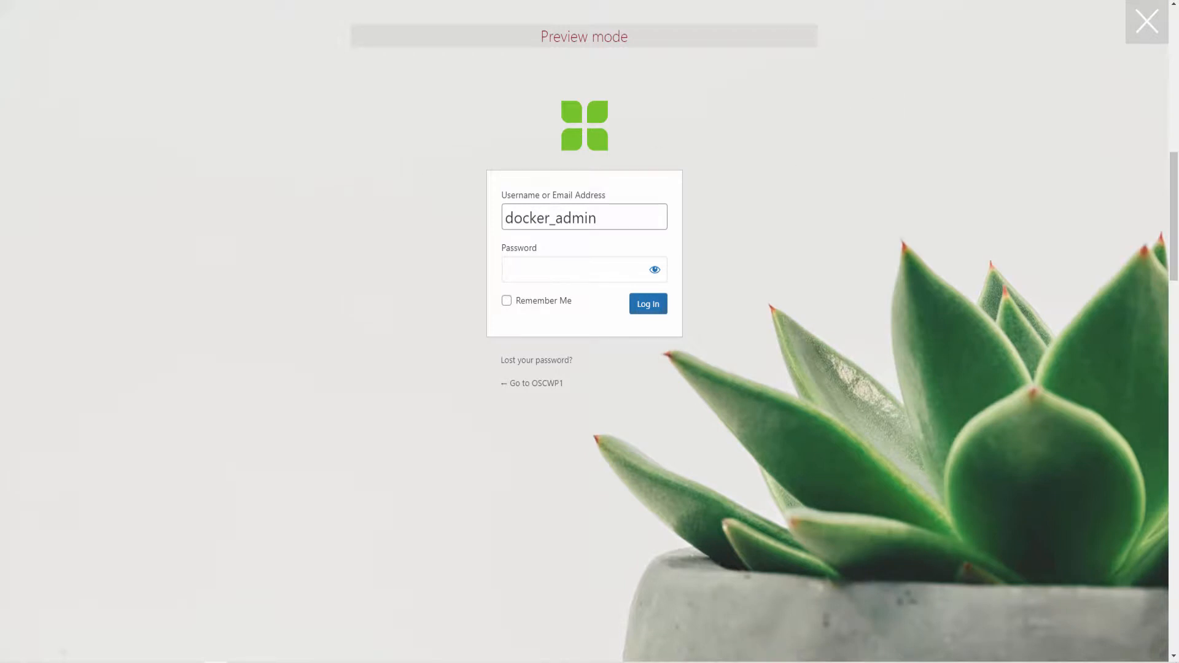
click(1145, 21)
- Remove the background image from the login page and save the settings
scroll(462, 358, down, 7)
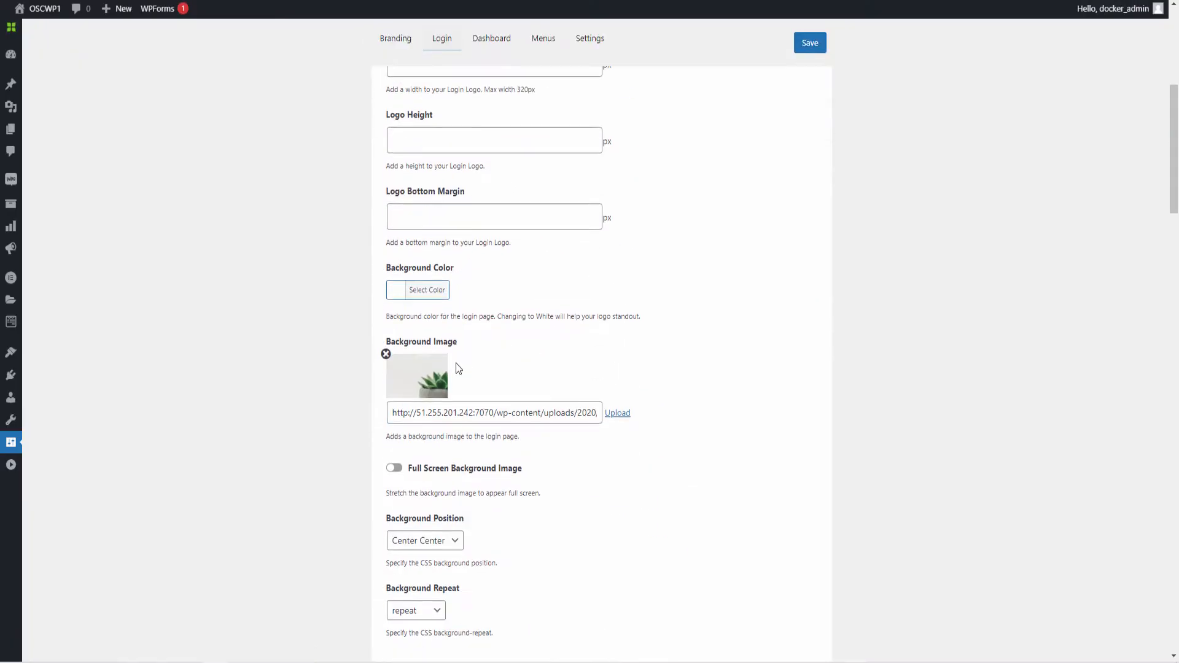
click(385, 354)
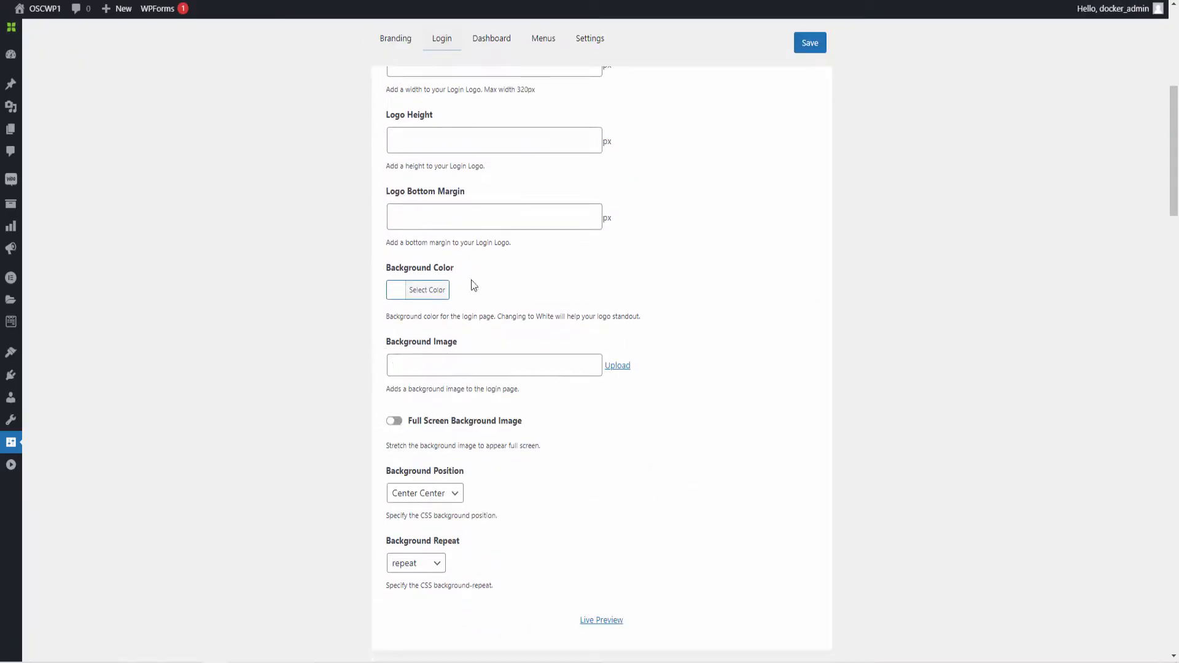
click(810, 43)
- Look over the Advanced login options, and check the links below the login form in a live preview before closing it
scroll(666, 238, down, 9)
scroll(665, 238, down, 2)
scroll(666, 238, up, 2)
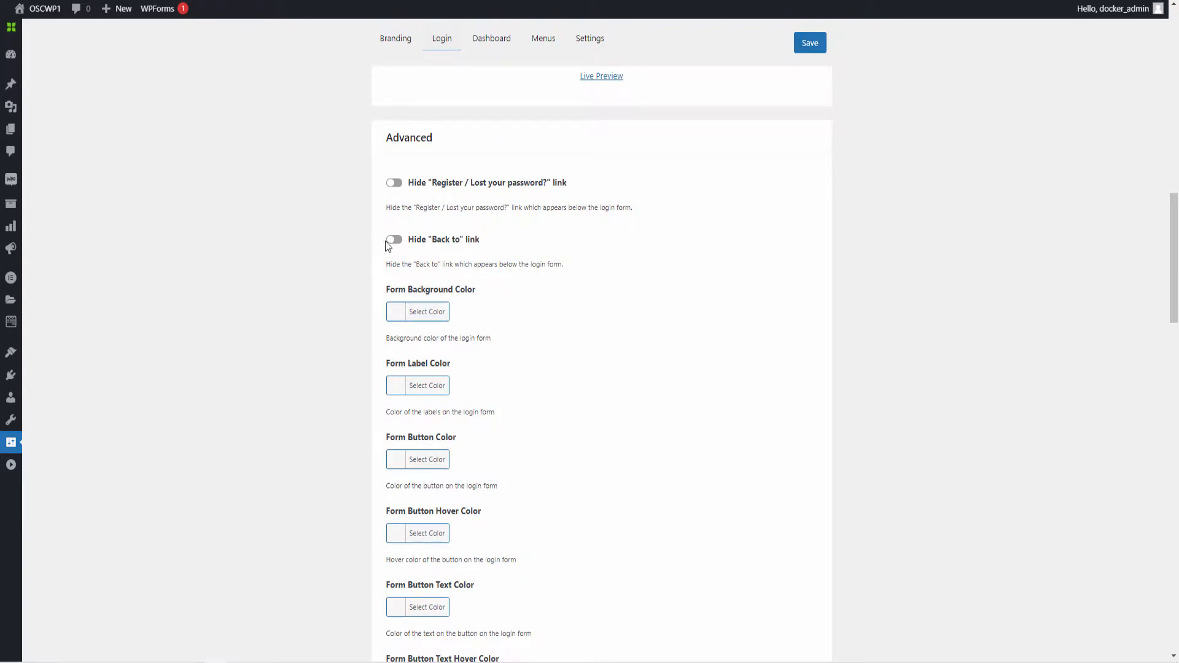
click(607, 78)
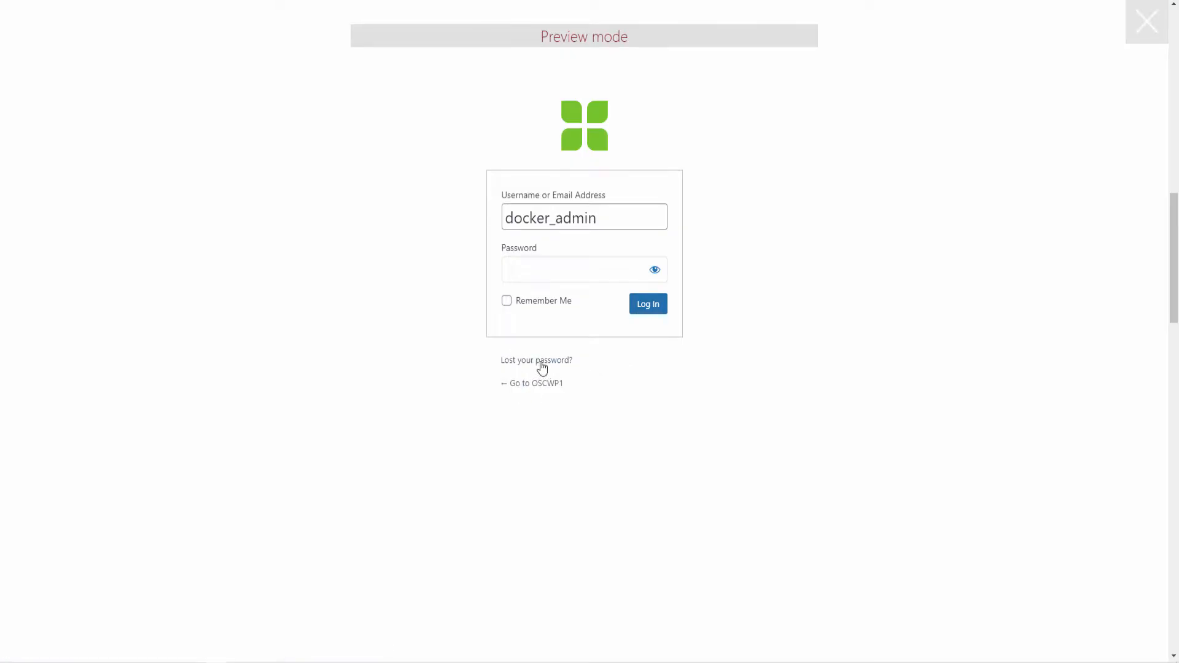
click(1145, 36)
- Hide the "Register / Lost your password?" and "Back to" links on the login page, and save the settings
scroll(584, 332, down, 12)
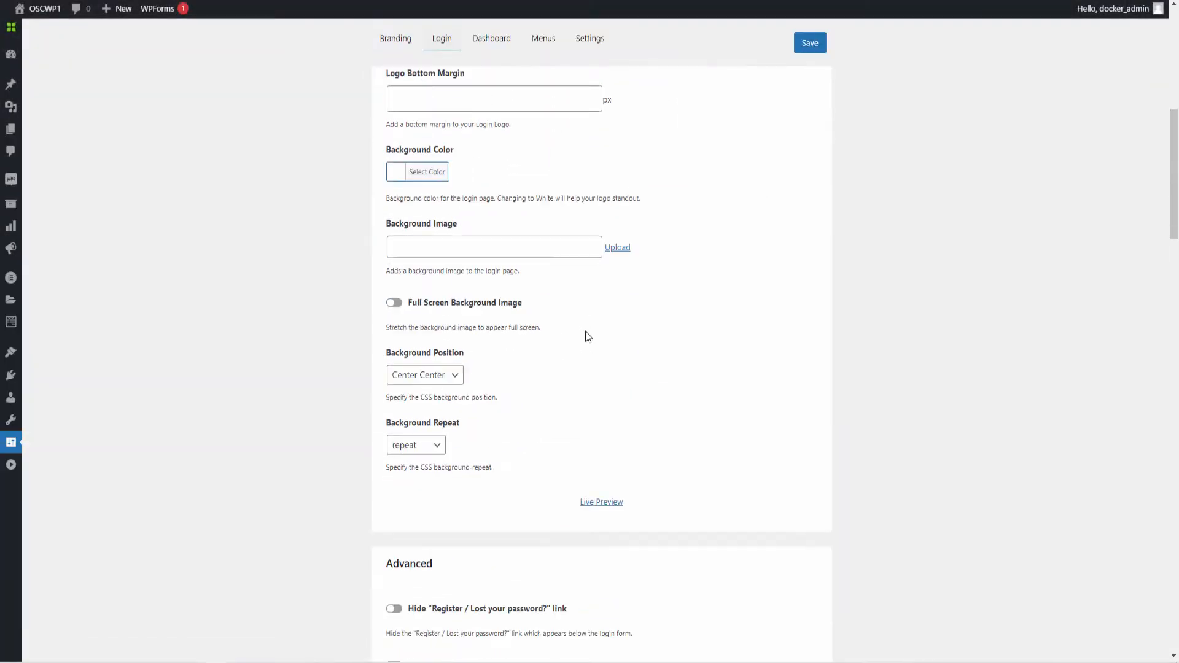
click(396, 398)
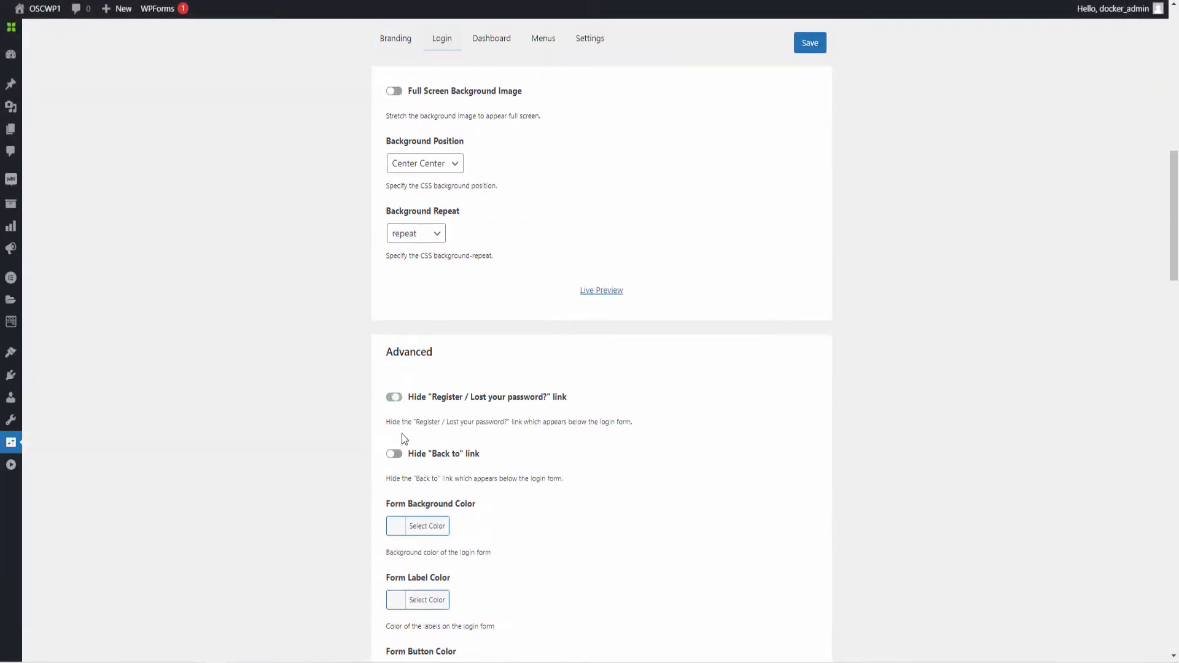
click(394, 453)
click(808, 44)
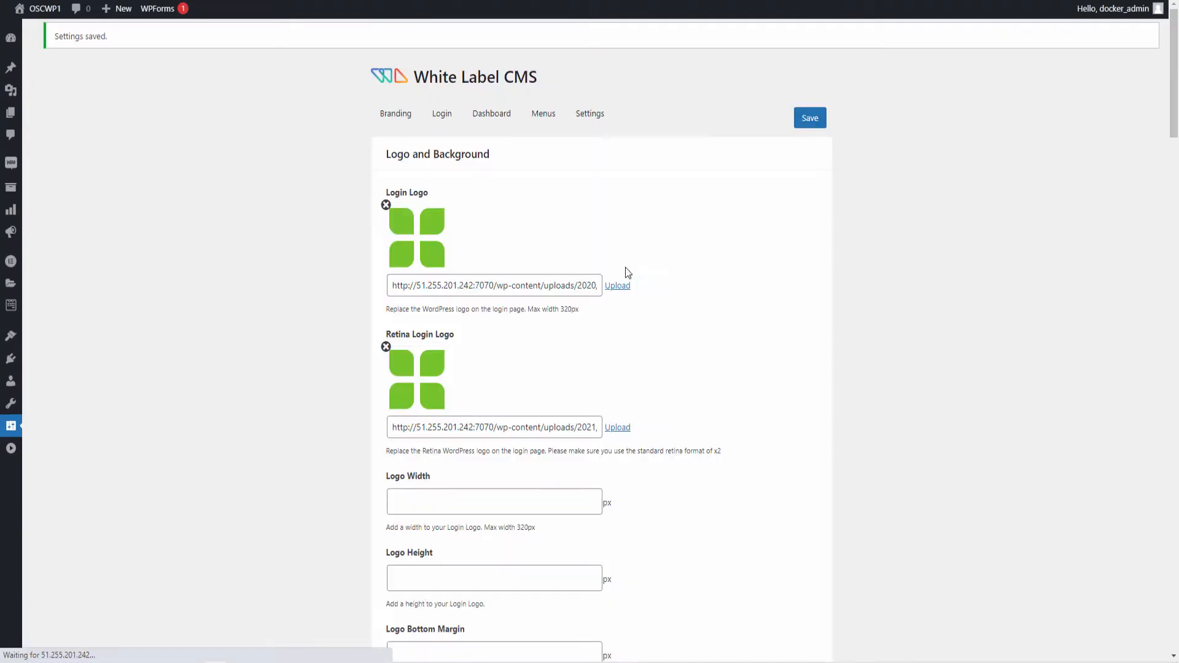
- Preview the login page with the links below the form hidden, and close the preview
scroll(625, 294, down, 12)
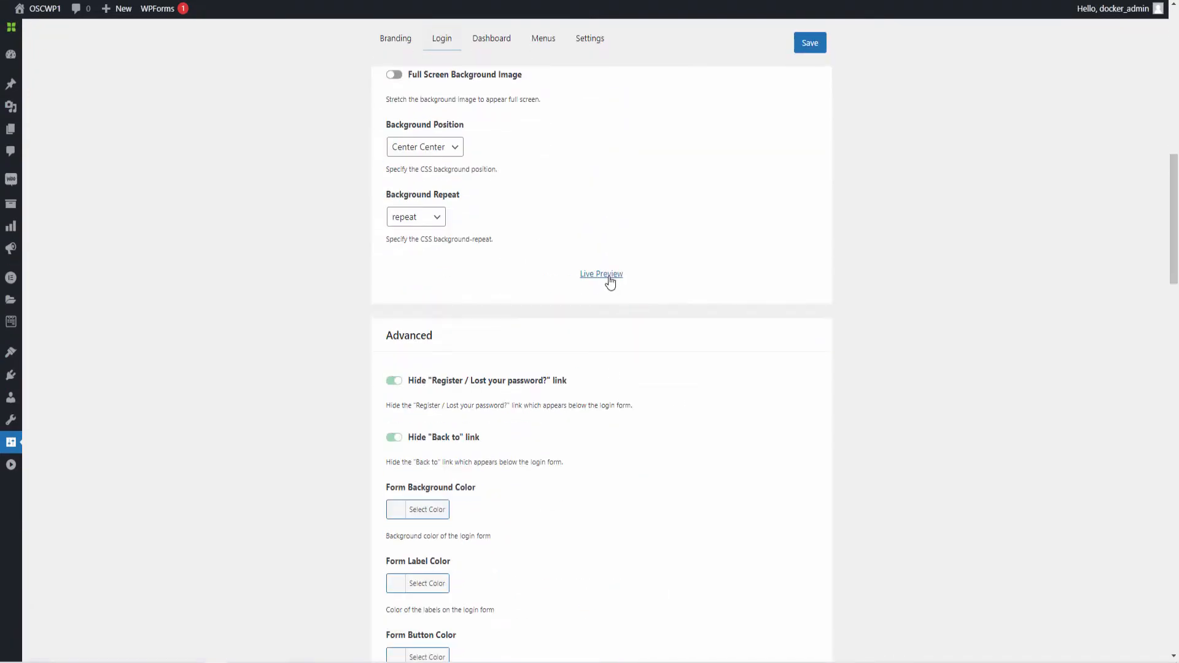
click(608, 277)
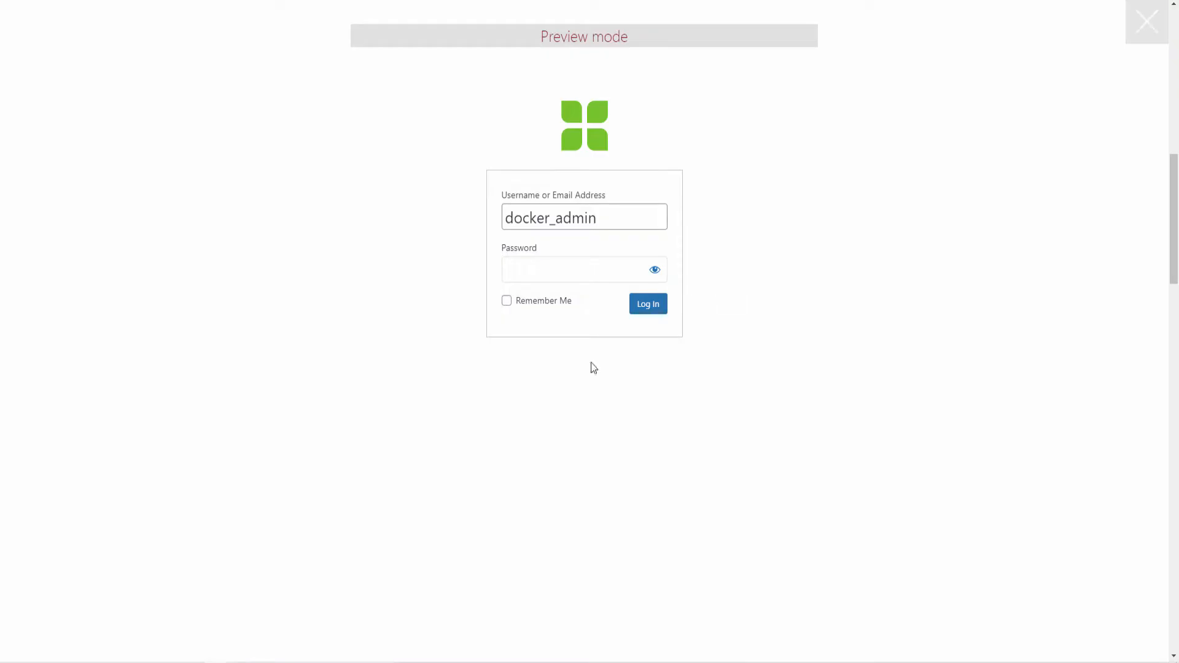
click(1144, 35)
- Turn both link-hiding options back off, review the form color, Custom JavaScript and Custom CSS options, and save the settings
scroll(543, 381, down, 12)
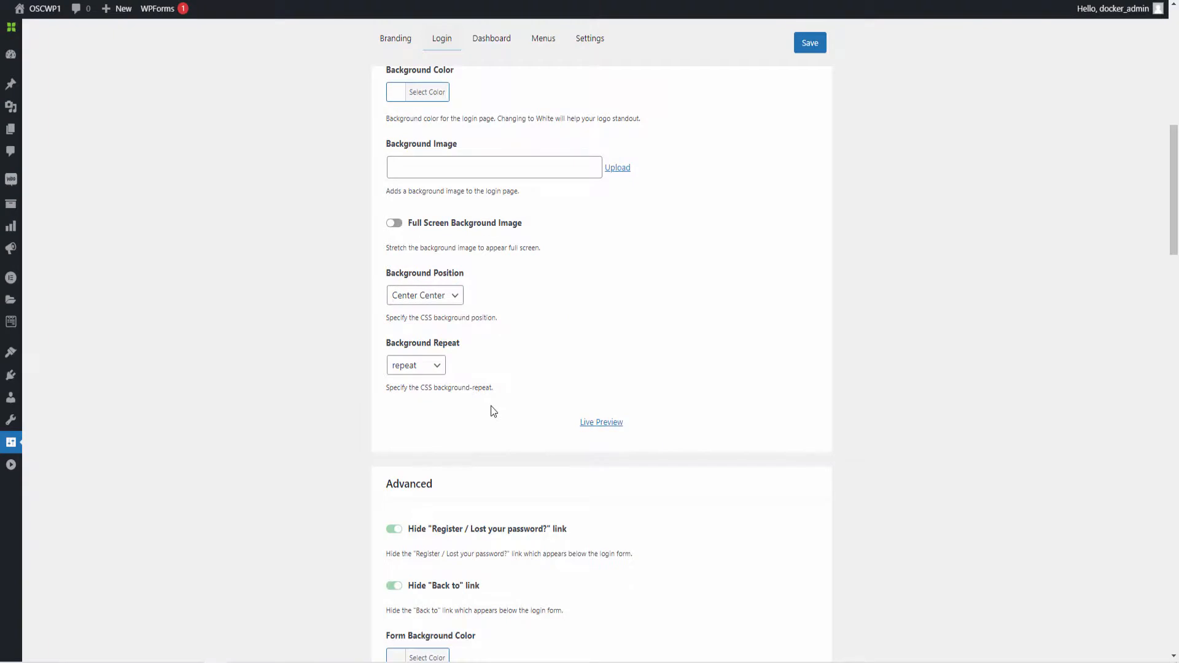
scroll(516, 390, down, 6)
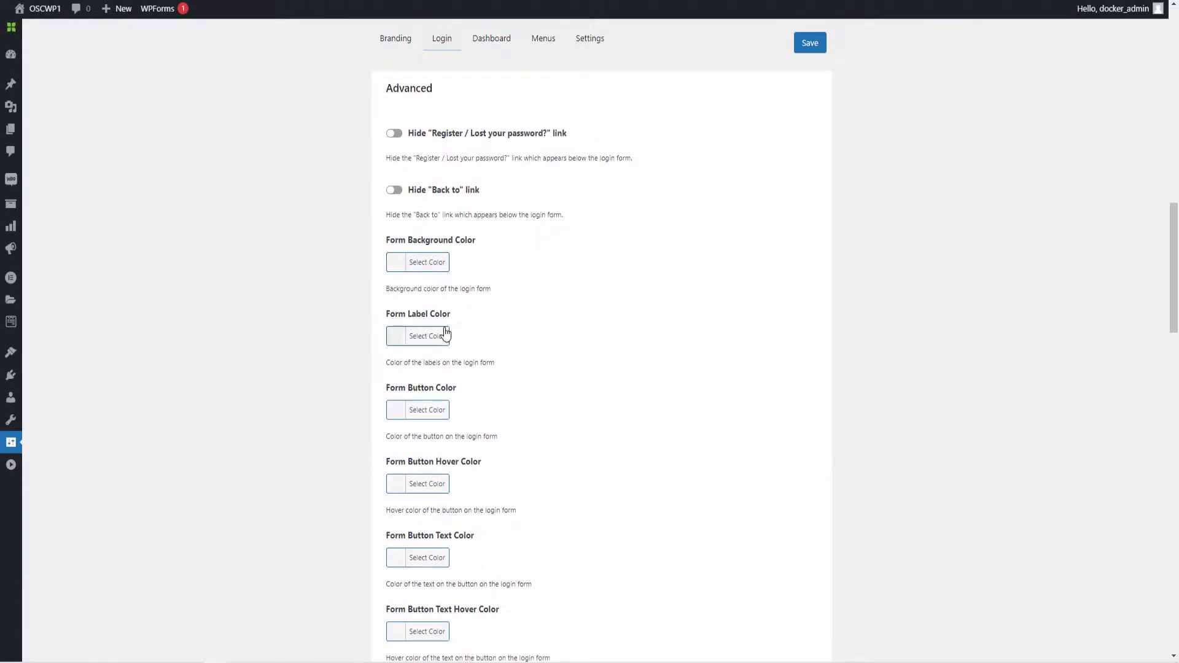
scroll(472, 326, down, 3)
scroll(458, 363, down, 5)
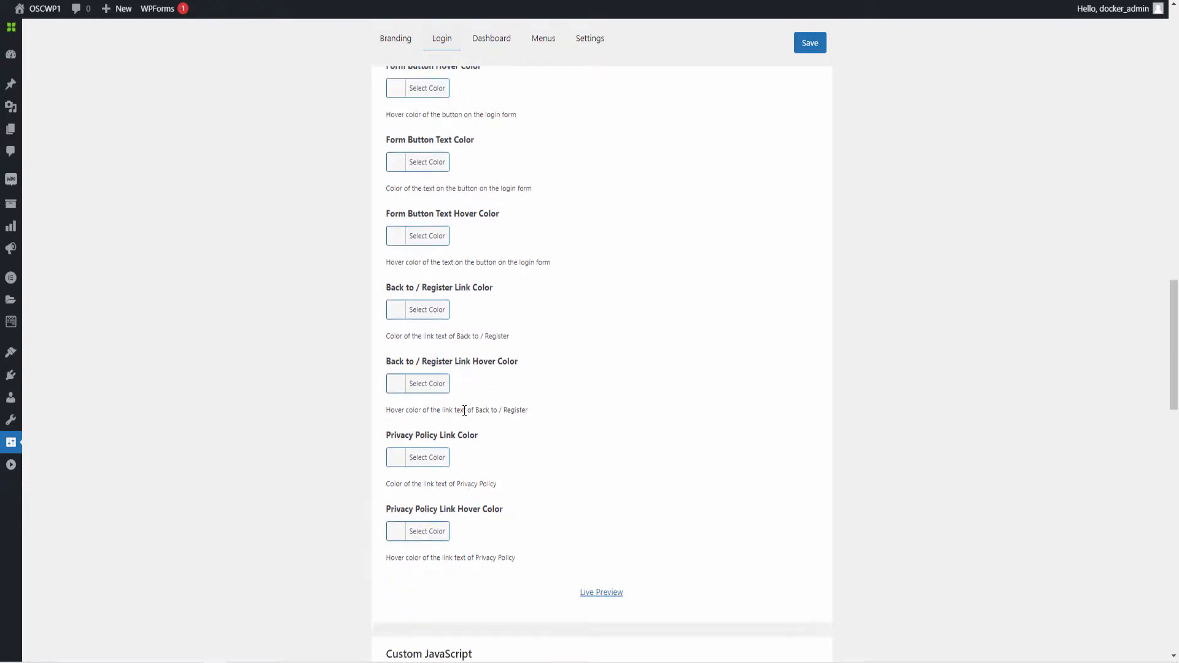
scroll(471, 400, down, 3)
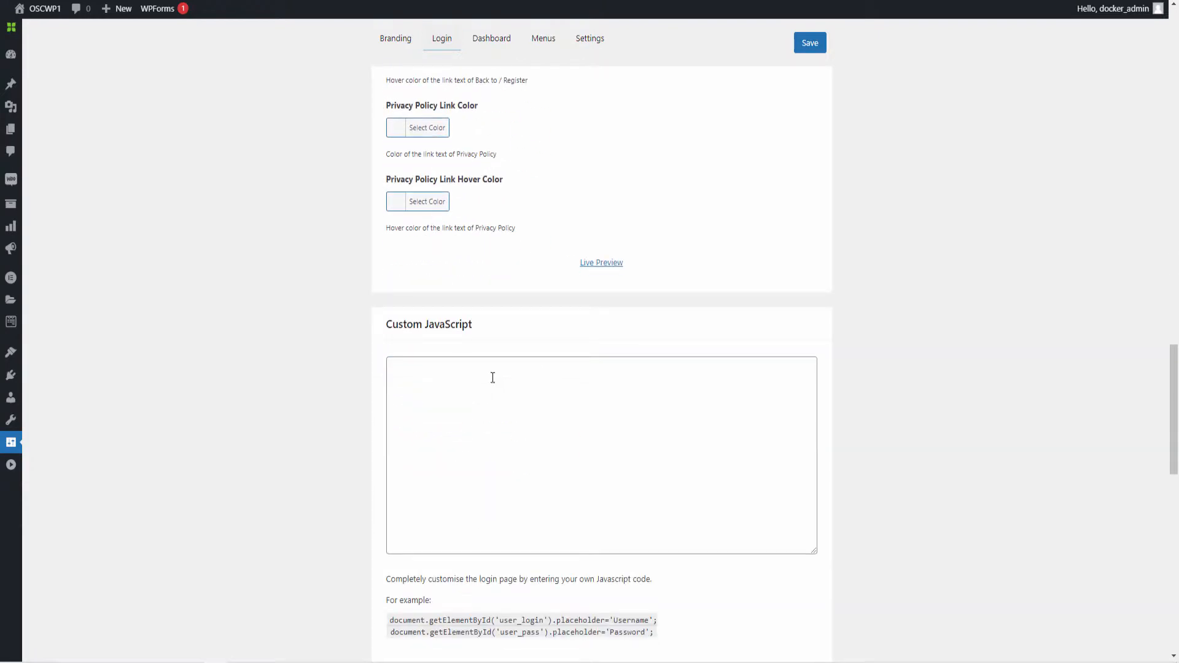
scroll(631, 417, down, 3)
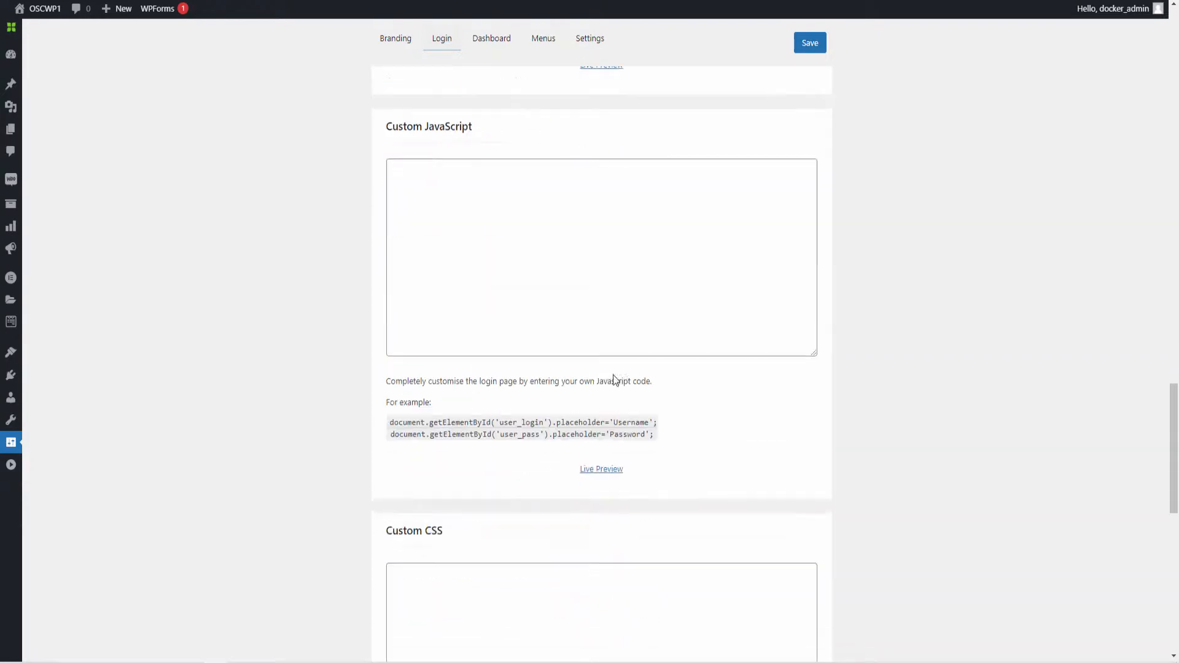
scroll(509, 219, down, 4)
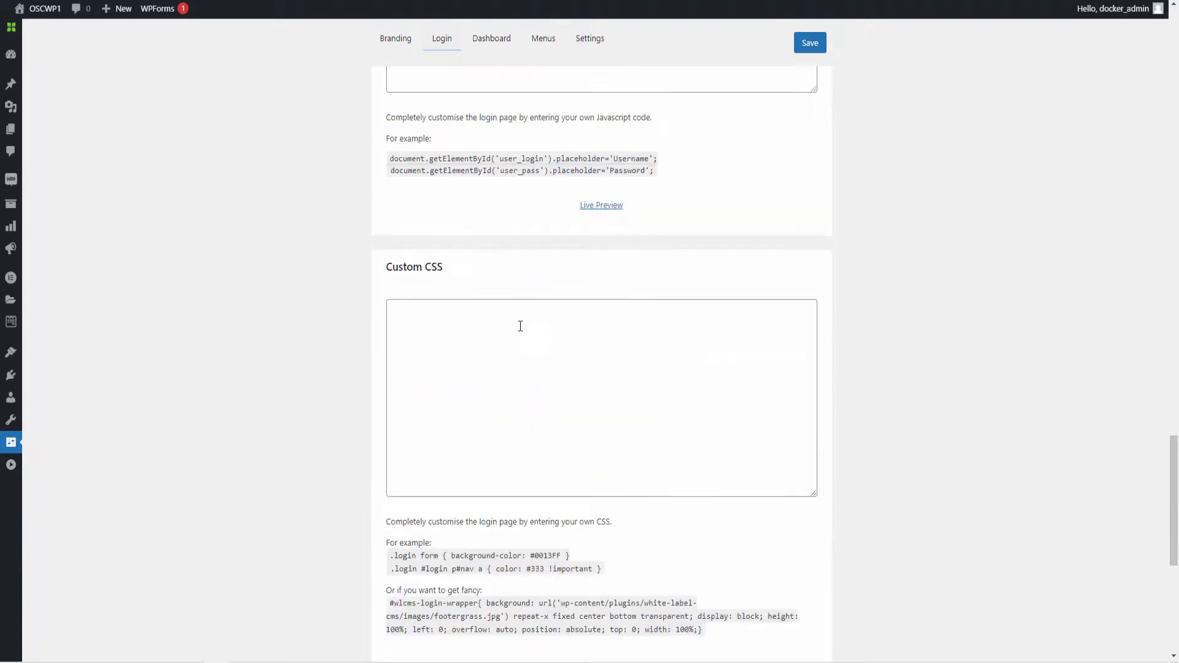
click(798, 44)
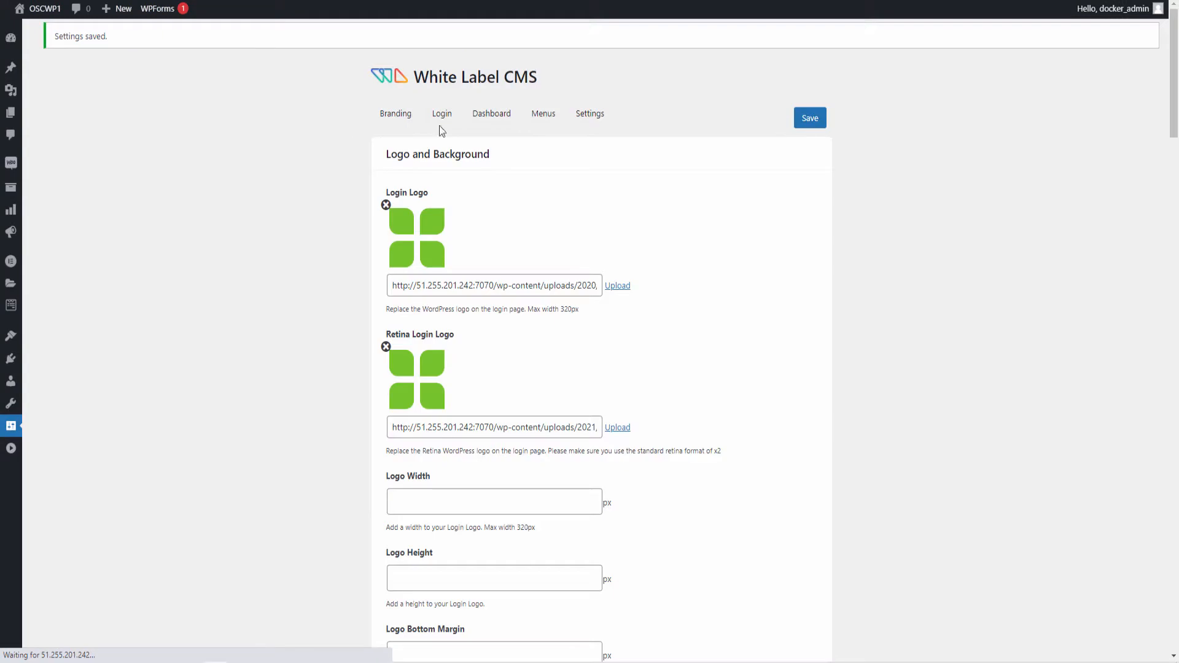
- In the plugin's Dashboard settings, expand the admin side menu, change the dashboard title to "OSCWP1 DB", and save
click(487, 118)
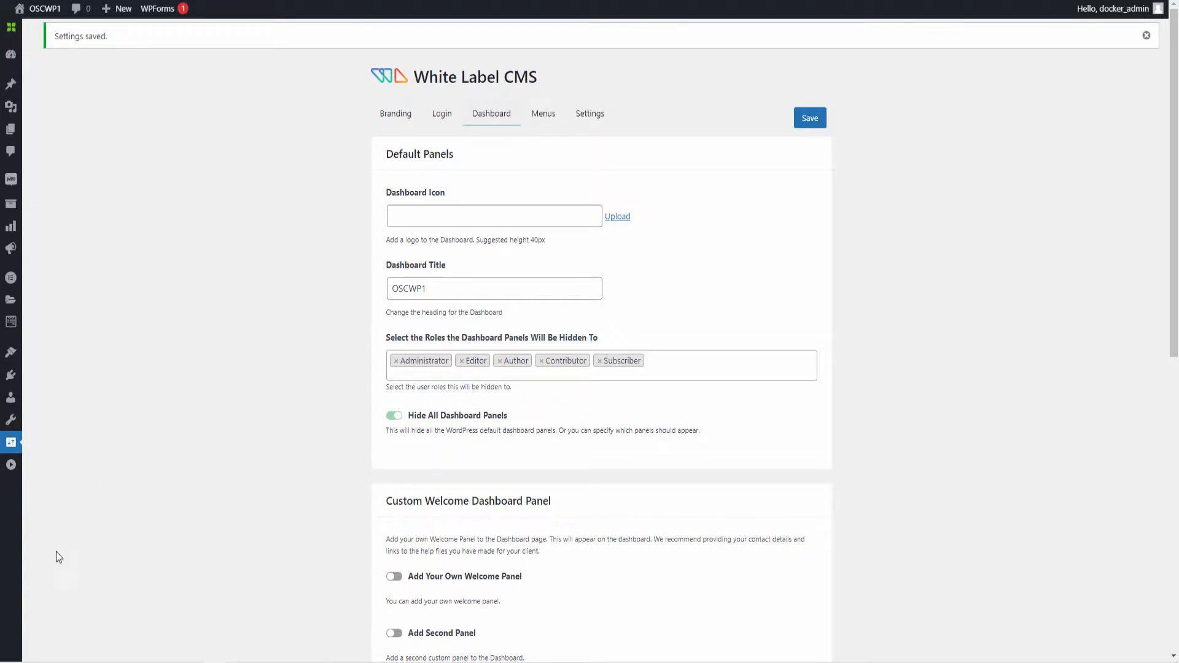
click(3, 468)
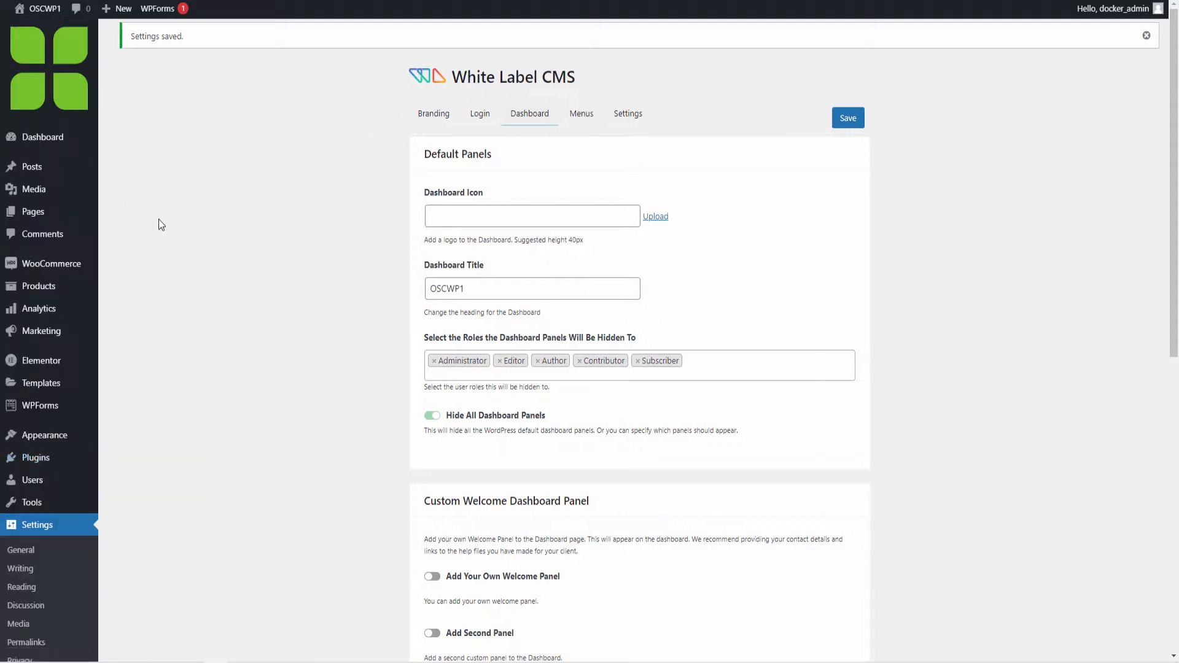
click(503, 285)
text(DB)
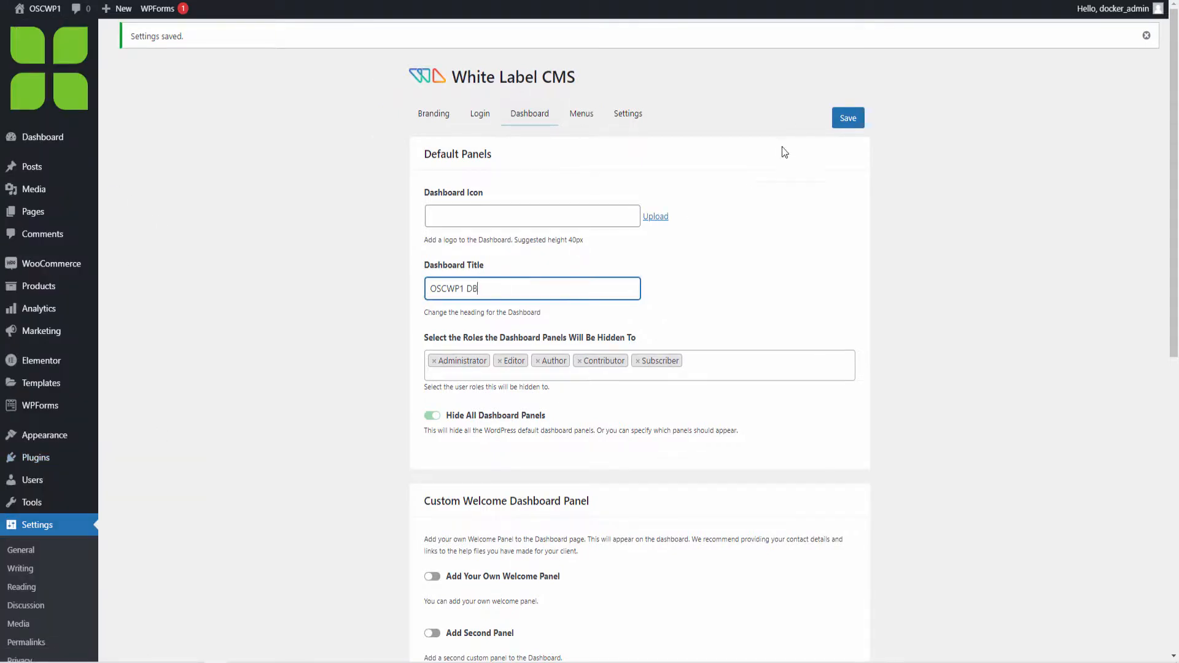
click(841, 120)
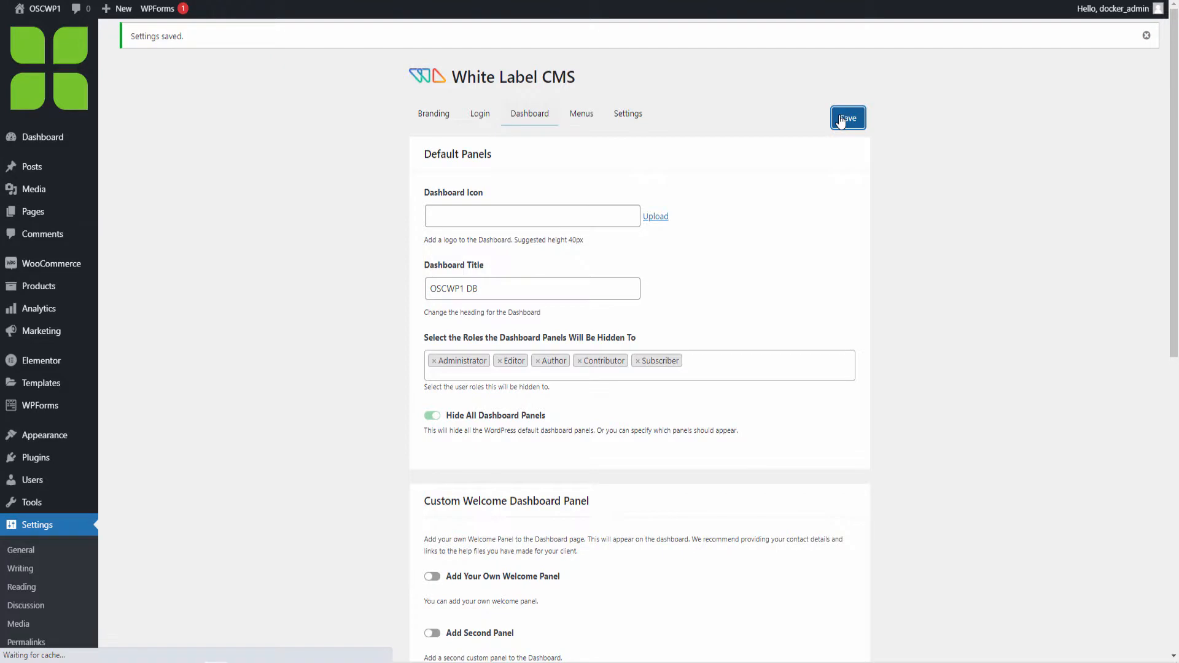
- Enable the option to add your own welcome panel to the dashboard
scroll(437, 173, down, 3)
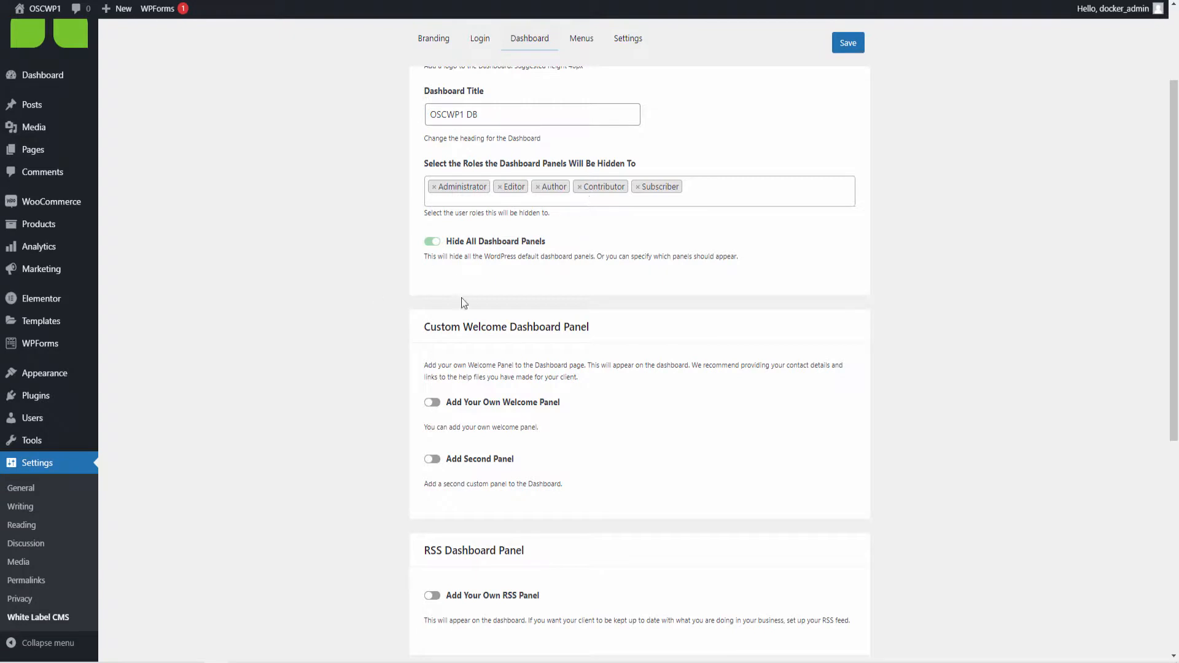
scroll(456, 332, down, 1)
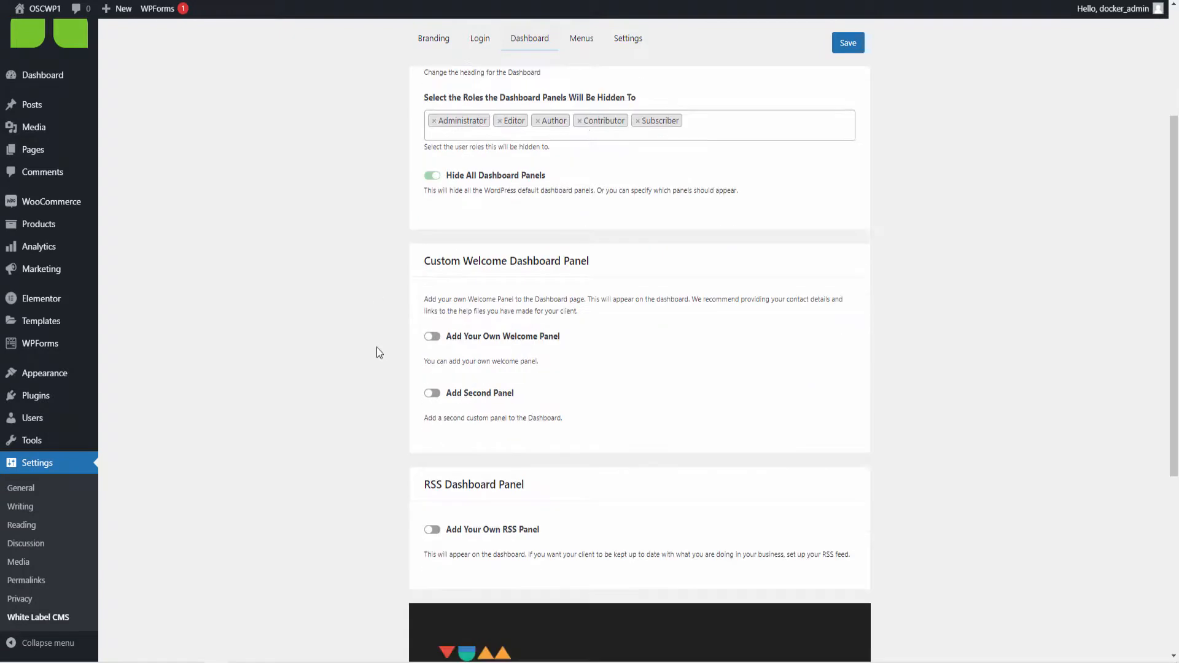
click(433, 337)
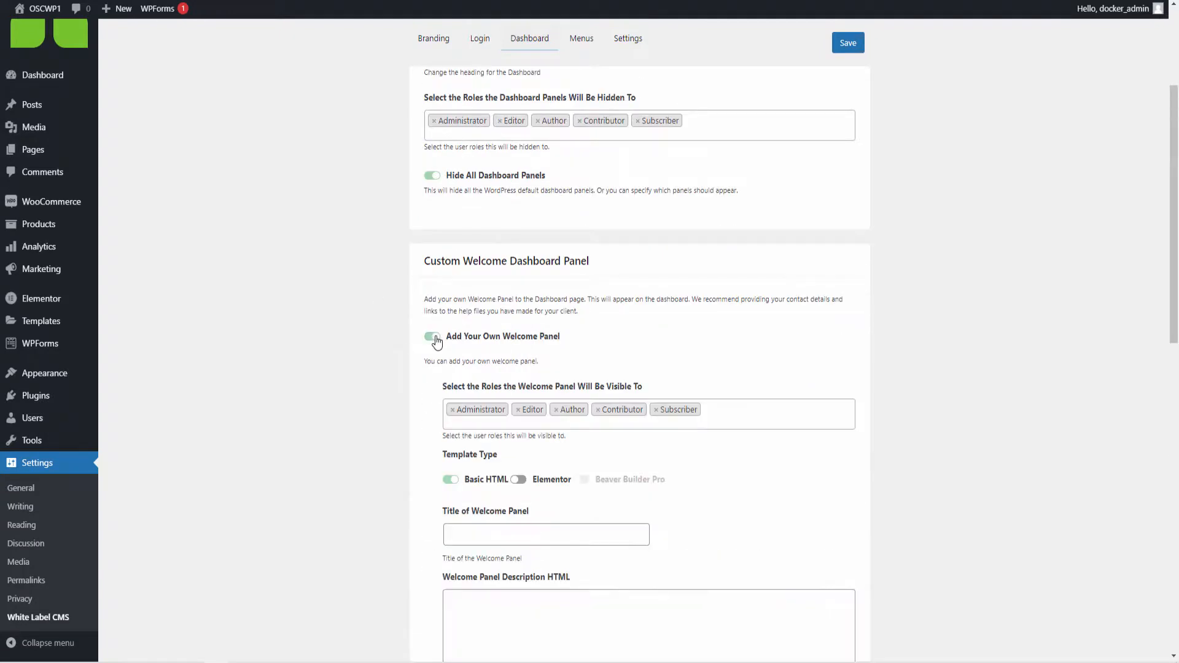
- Turn off the custom welcome panel option, then enable the RSS panel option, review its settings, and switch it back off
click(434, 338)
scroll(578, 402, down, 1)
scroll(576, 398, down, 3)
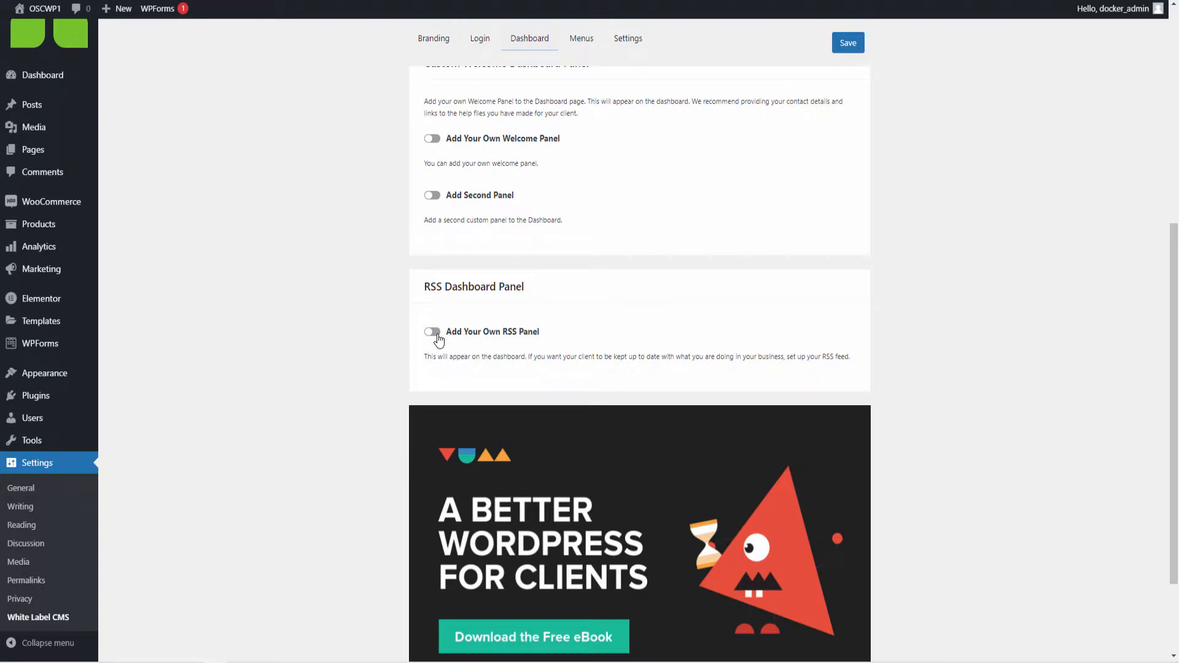
click(438, 340)
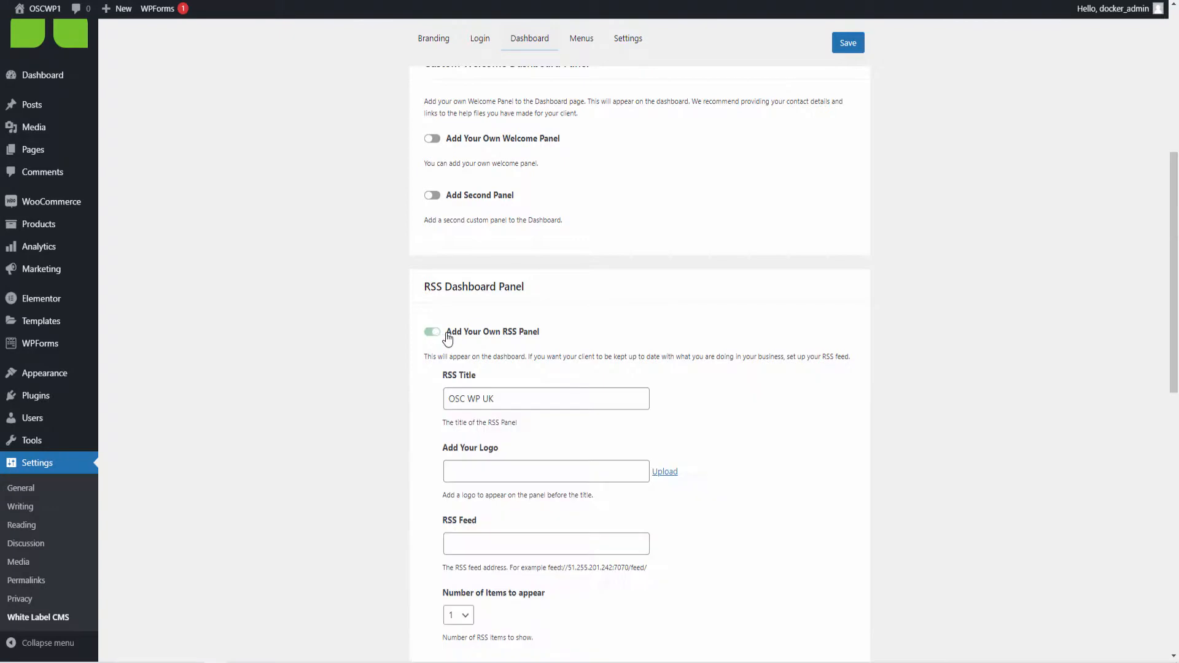
scroll(581, 339, down, 2)
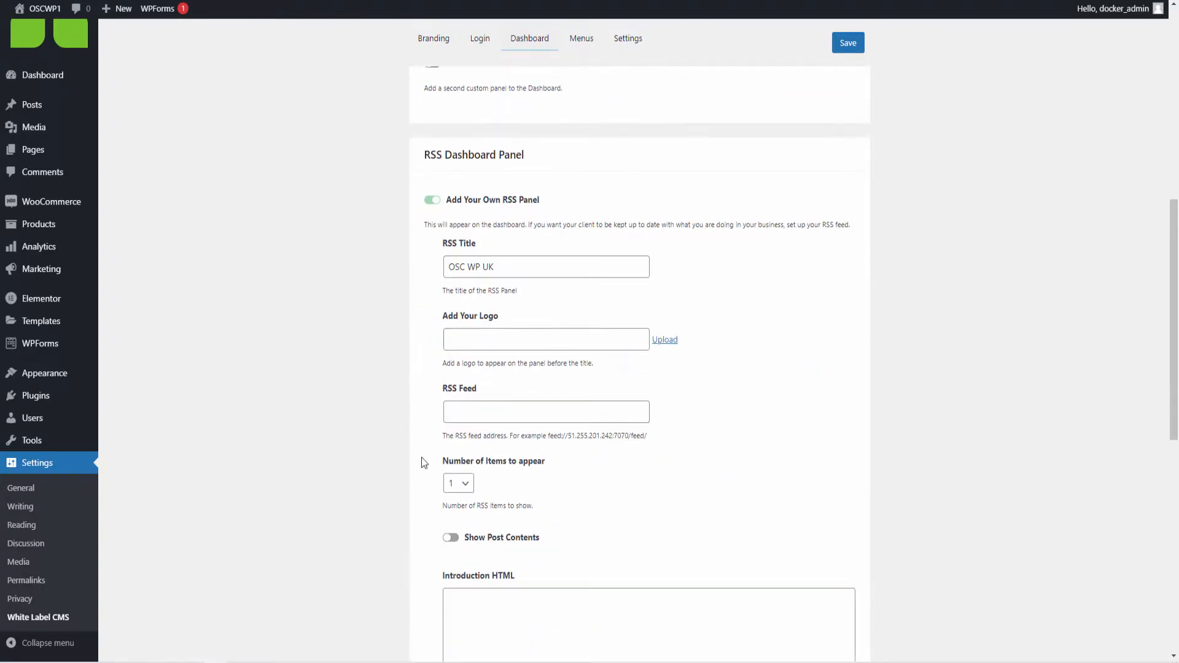
scroll(606, 401, down, 3)
scroll(581, 384, up, 4)
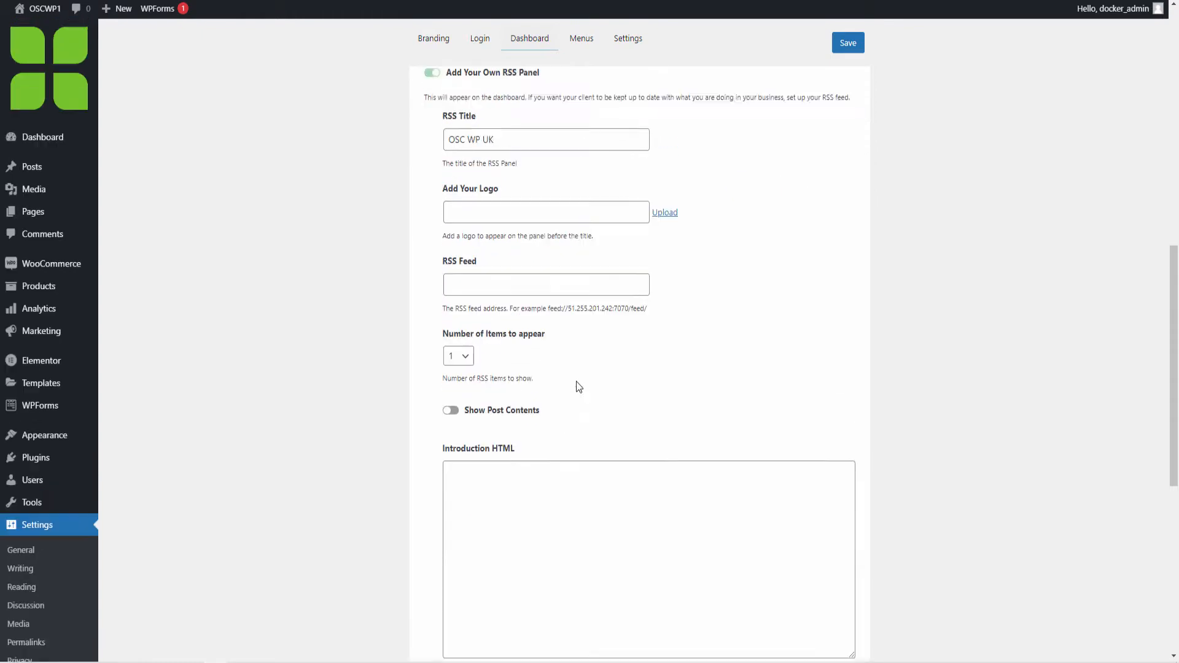
click(433, 266)
scroll(443, 307, up, 4)
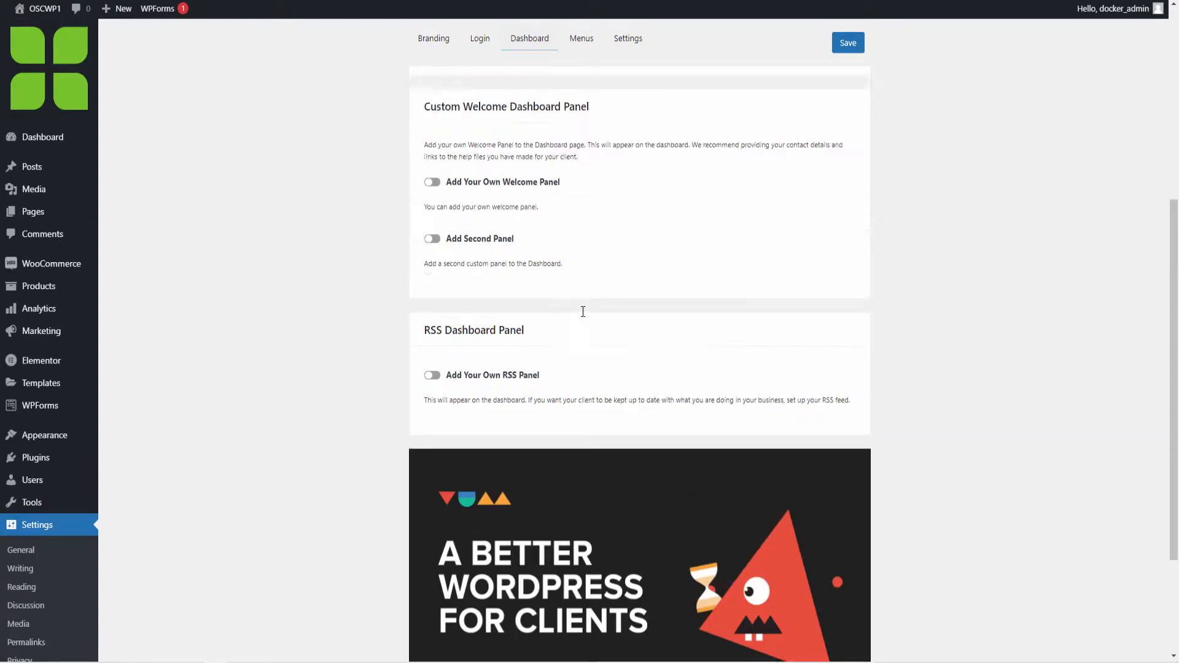
- Re-enable the welcome panel with the Elementor template type and the Default Kit template, save, and view the dashboard
click(431, 337)
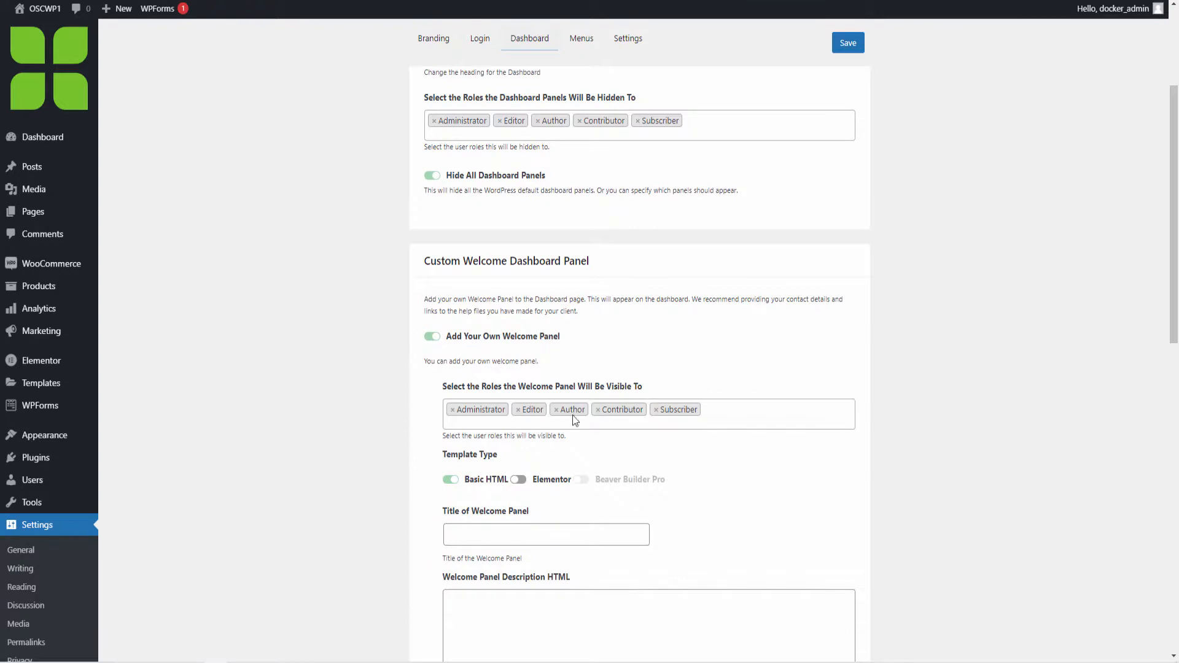
scroll(569, 413, down, 3)
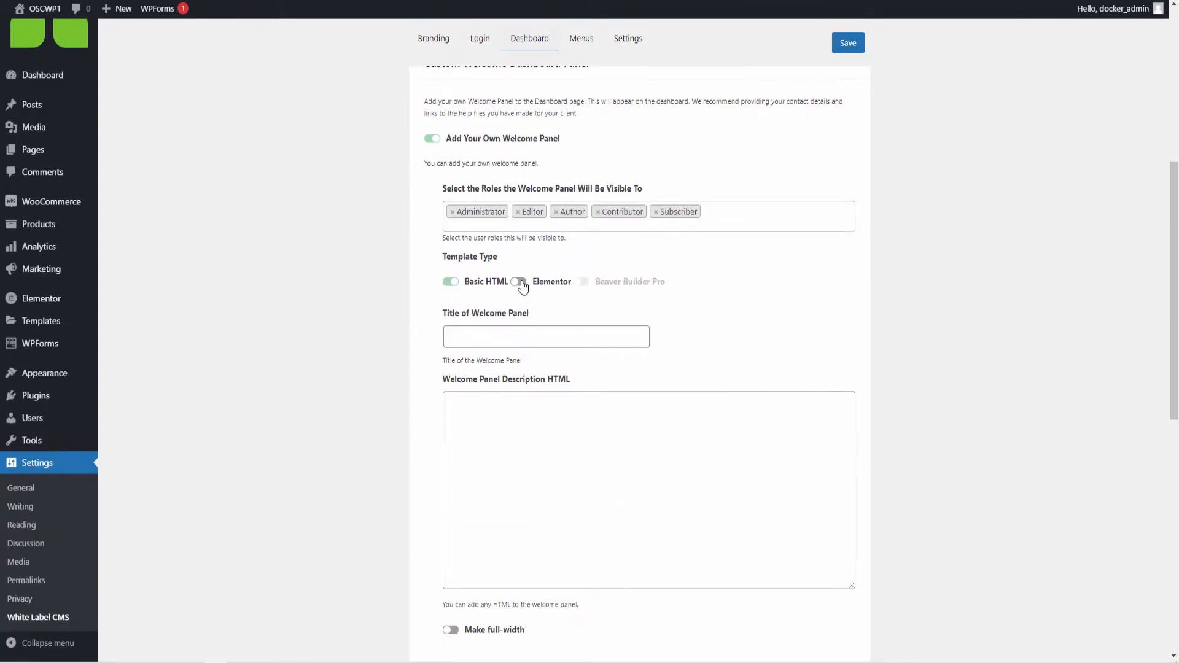
click(520, 282)
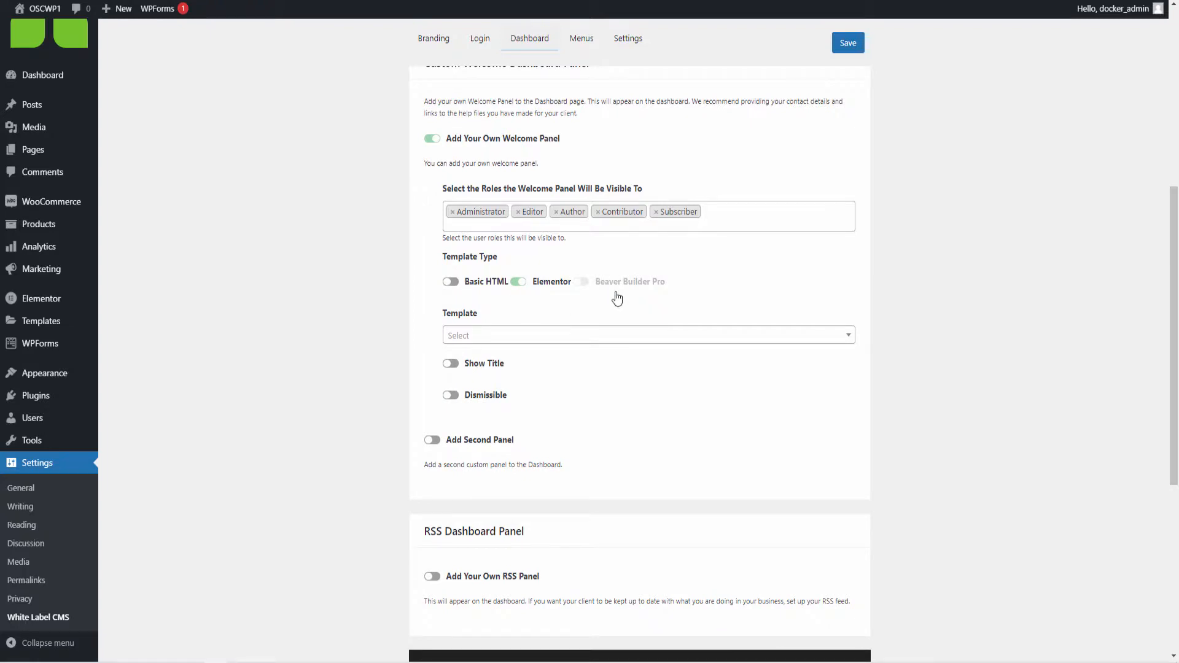
click(589, 335)
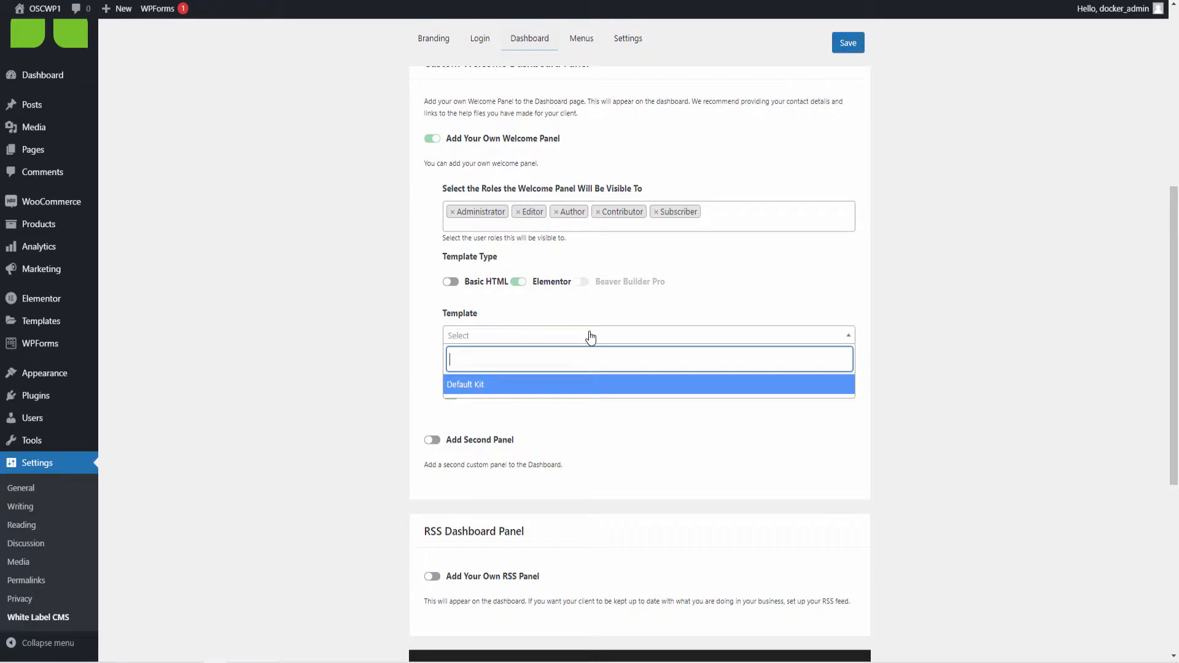
click(534, 389)
click(848, 43)
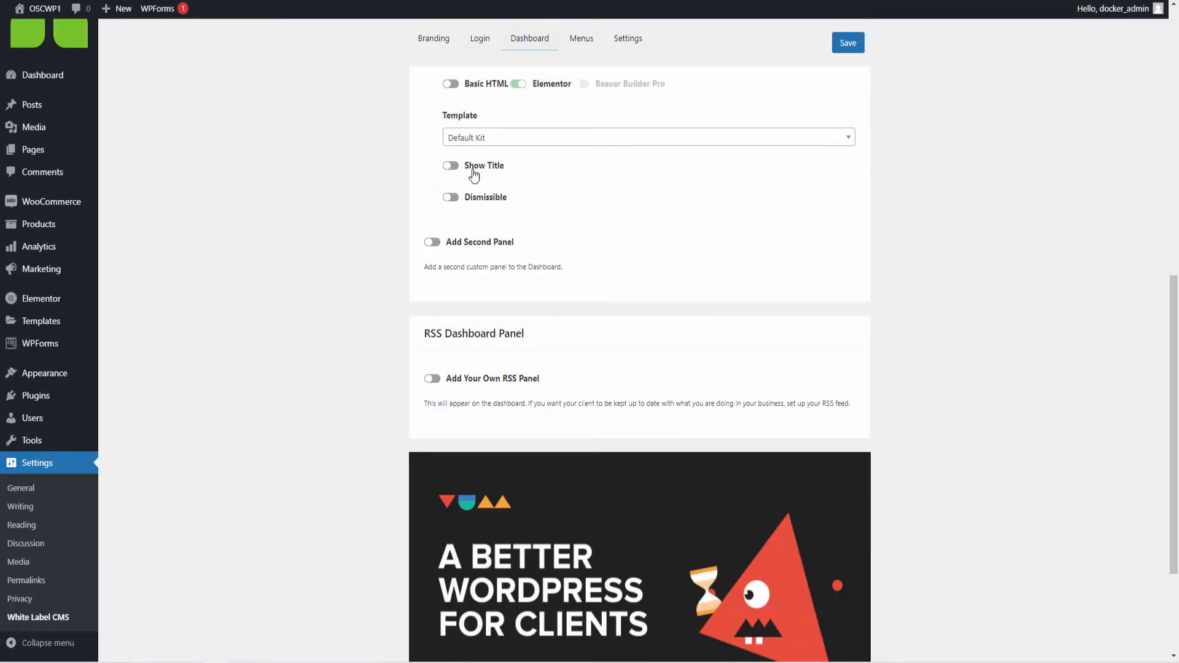
click(49, 75)
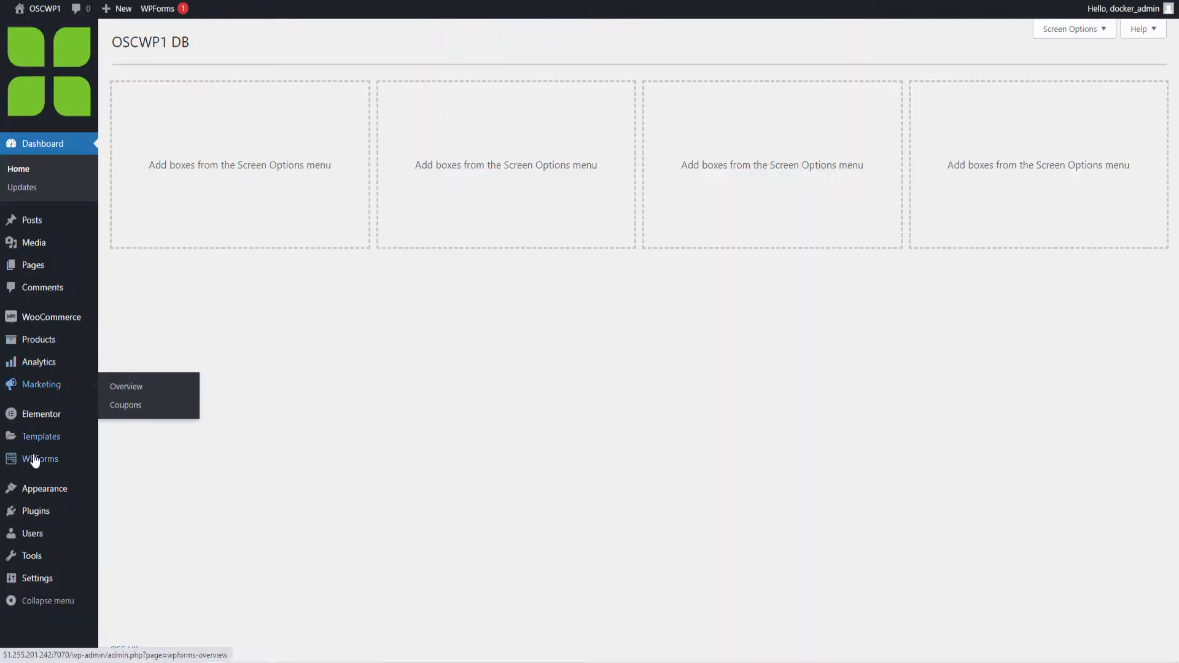
- Create a new Elementor template of type Page named "Dashboard"
mouse_move(38, 446)
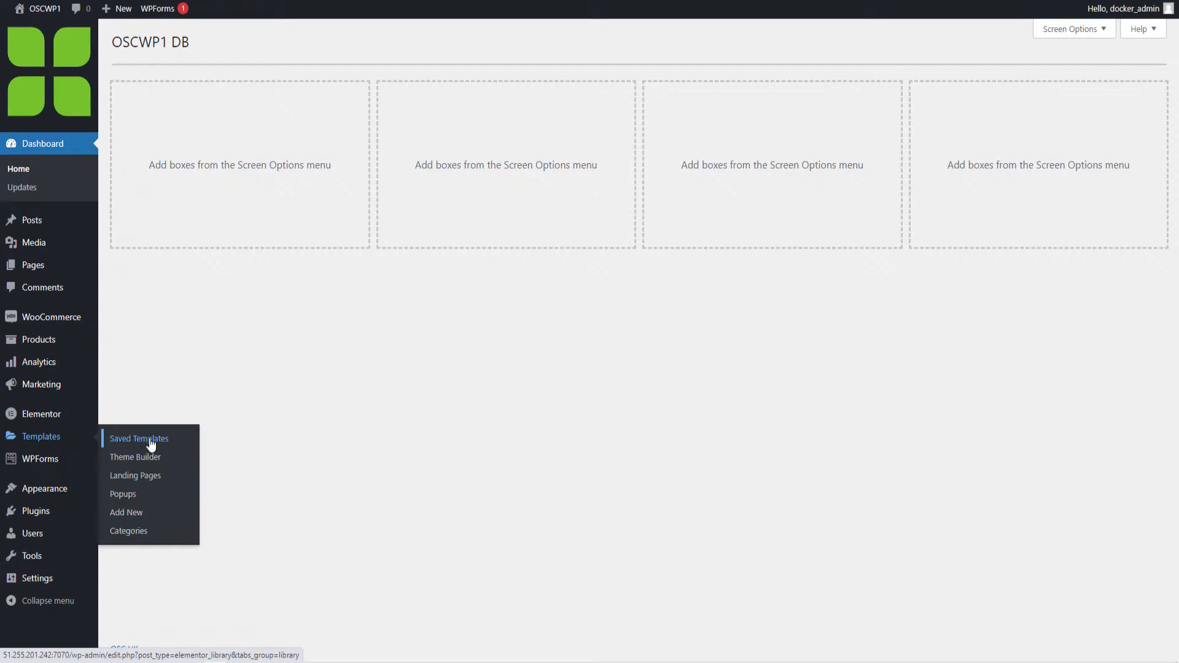
click(121, 519)
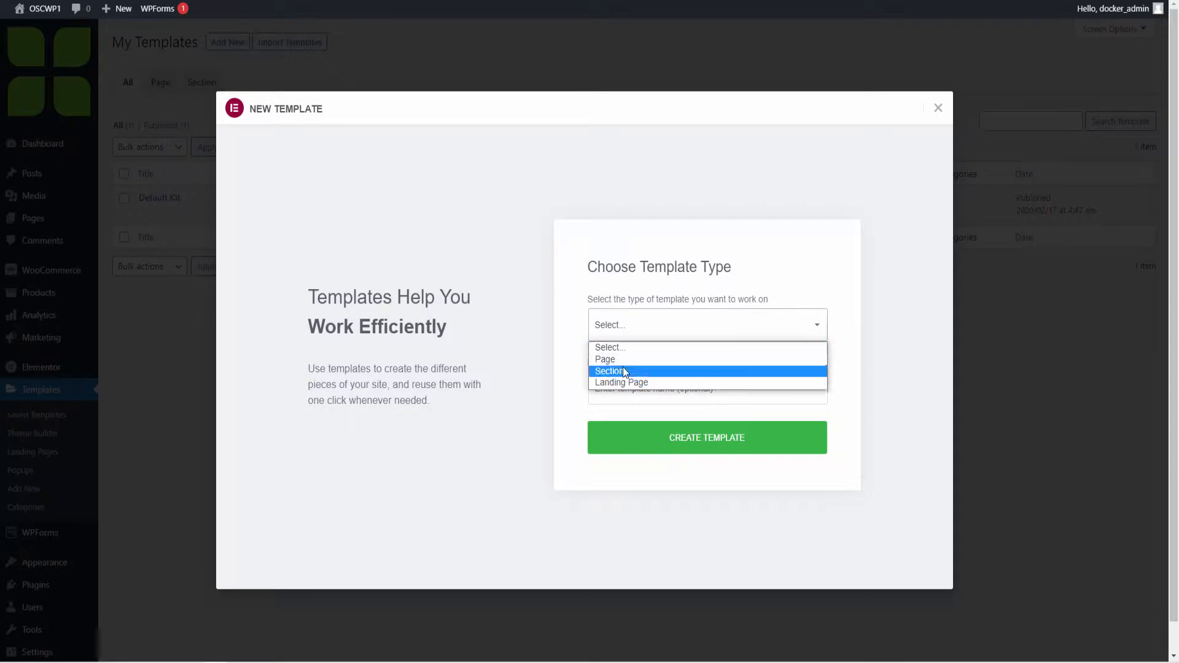
click(628, 358)
click(643, 395)
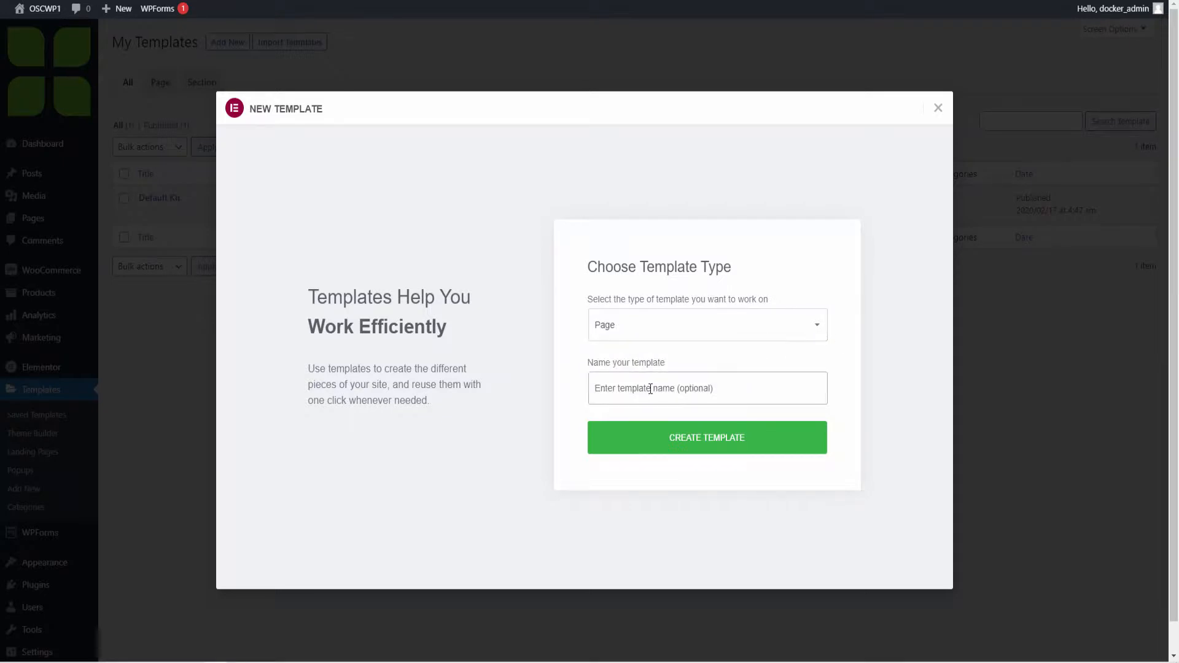
text(Dashboard)
click(724, 443)
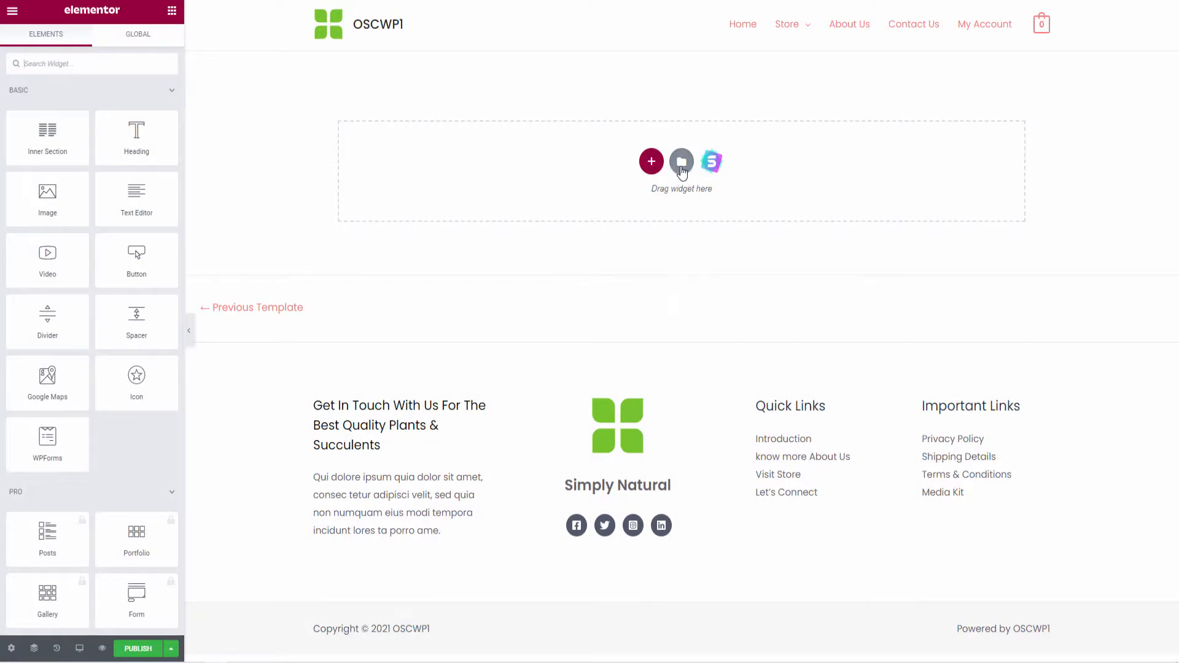
- Browse the starter template library's pages and blocks, and import the light "Our Services" block into the template
click(711, 161)
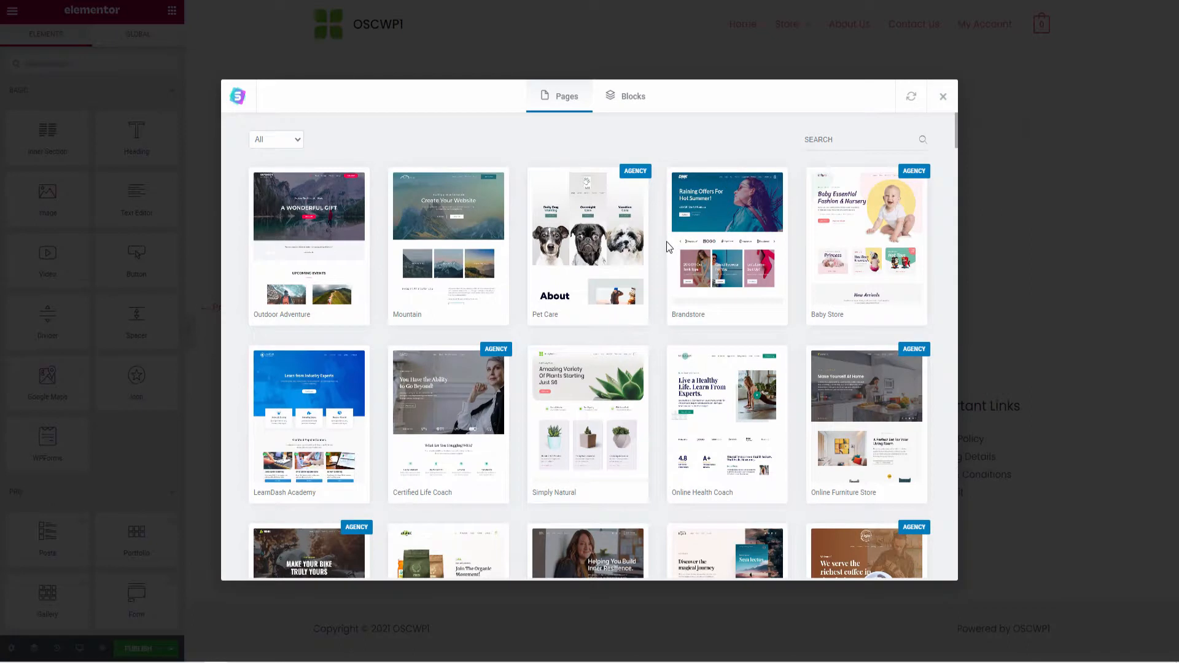
scroll(665, 242, down, 10)
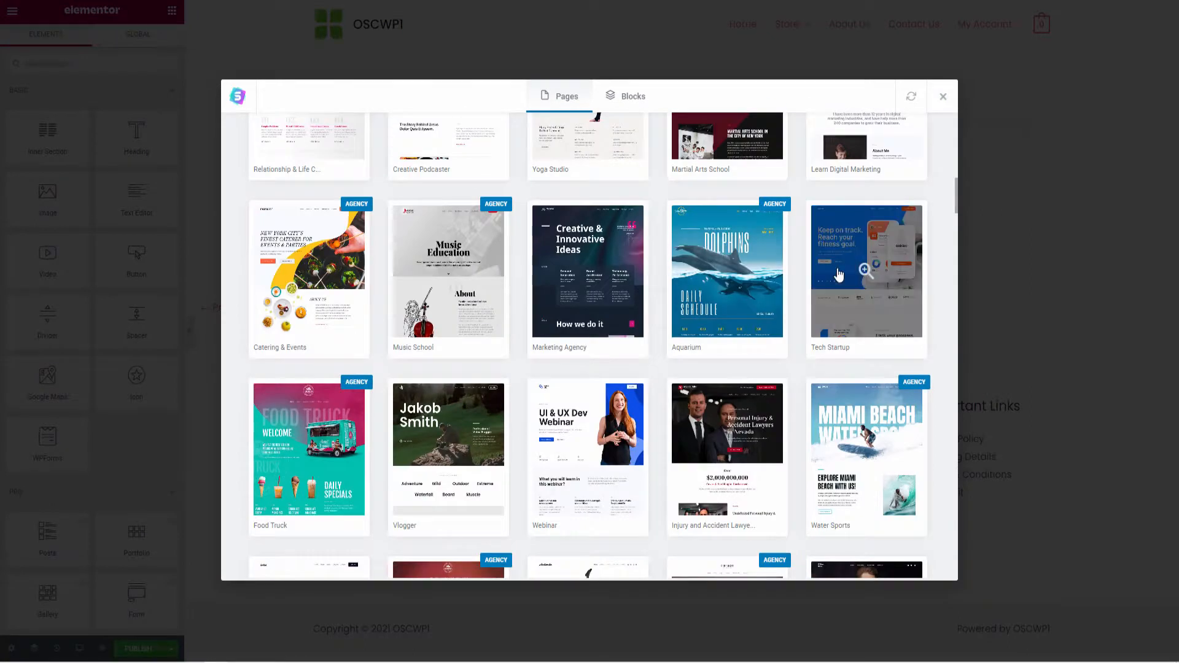
scroll(839, 274, down, 15)
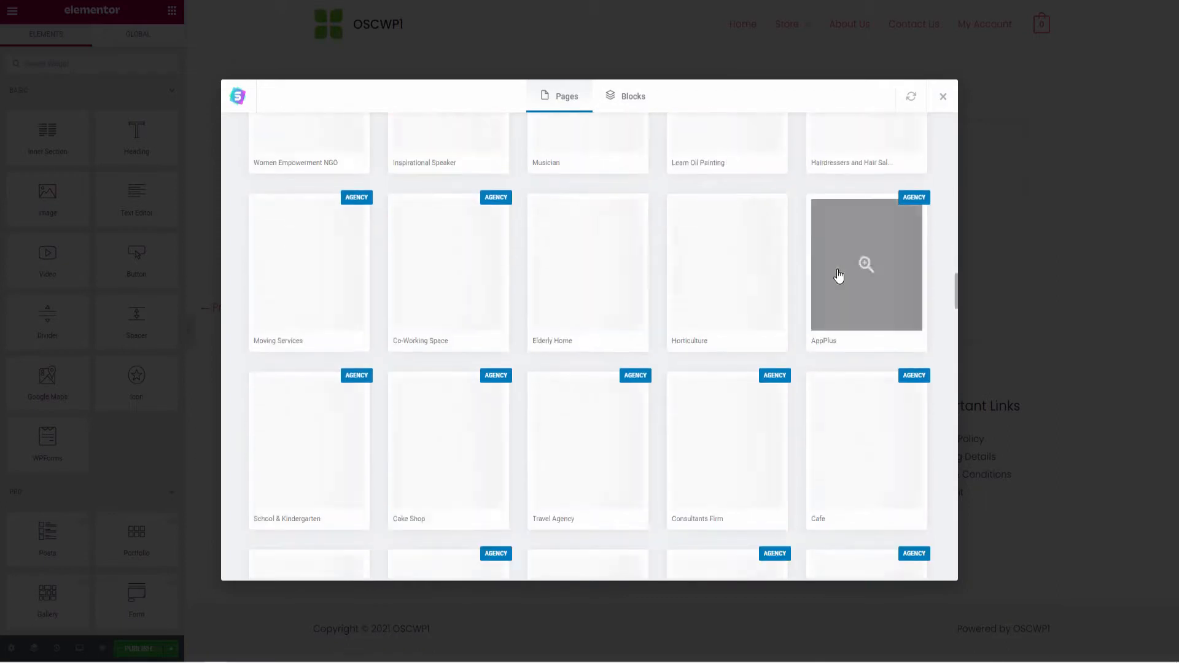
scroll(838, 276, down, 15)
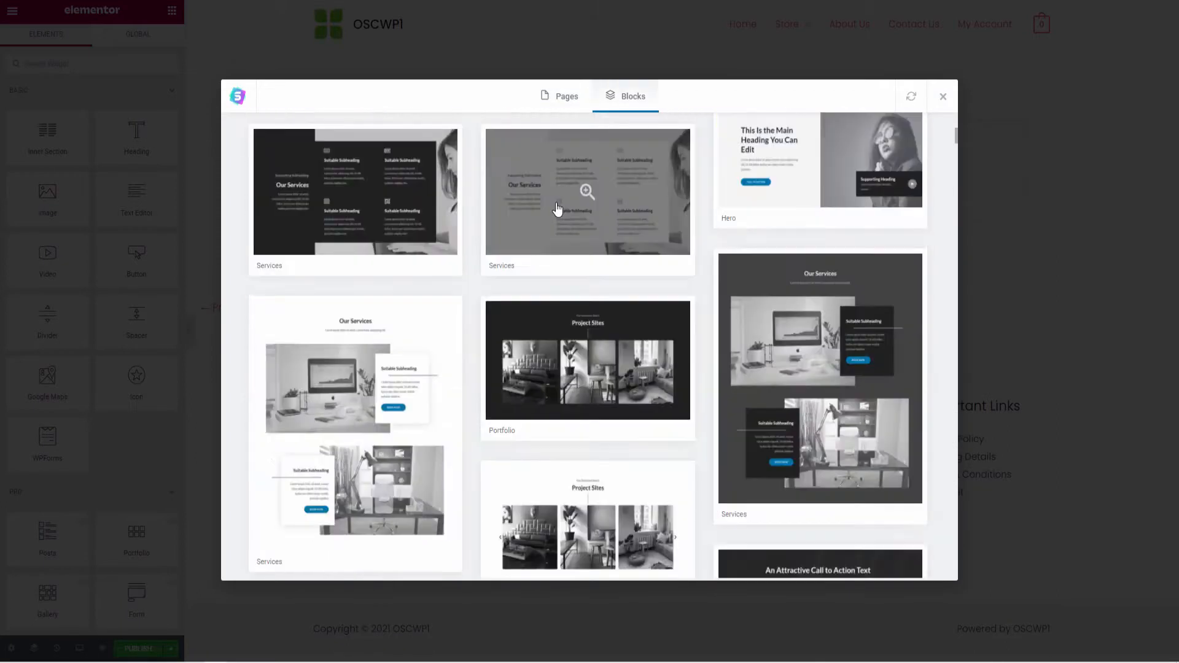
click(556, 206)
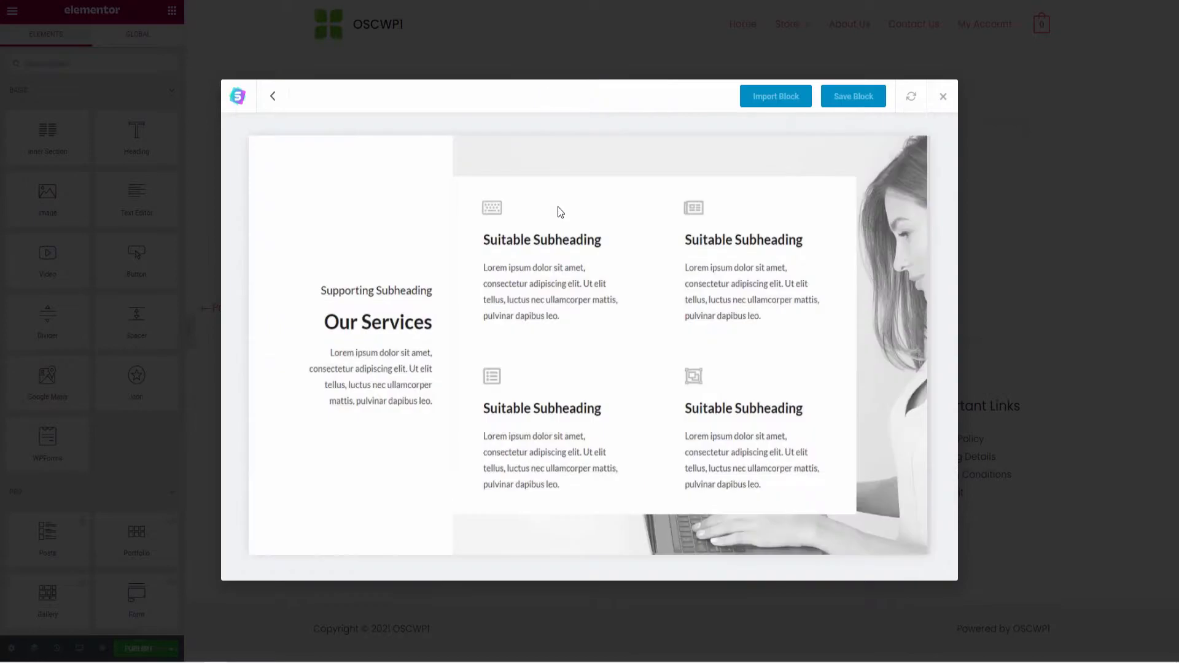
click(789, 103)
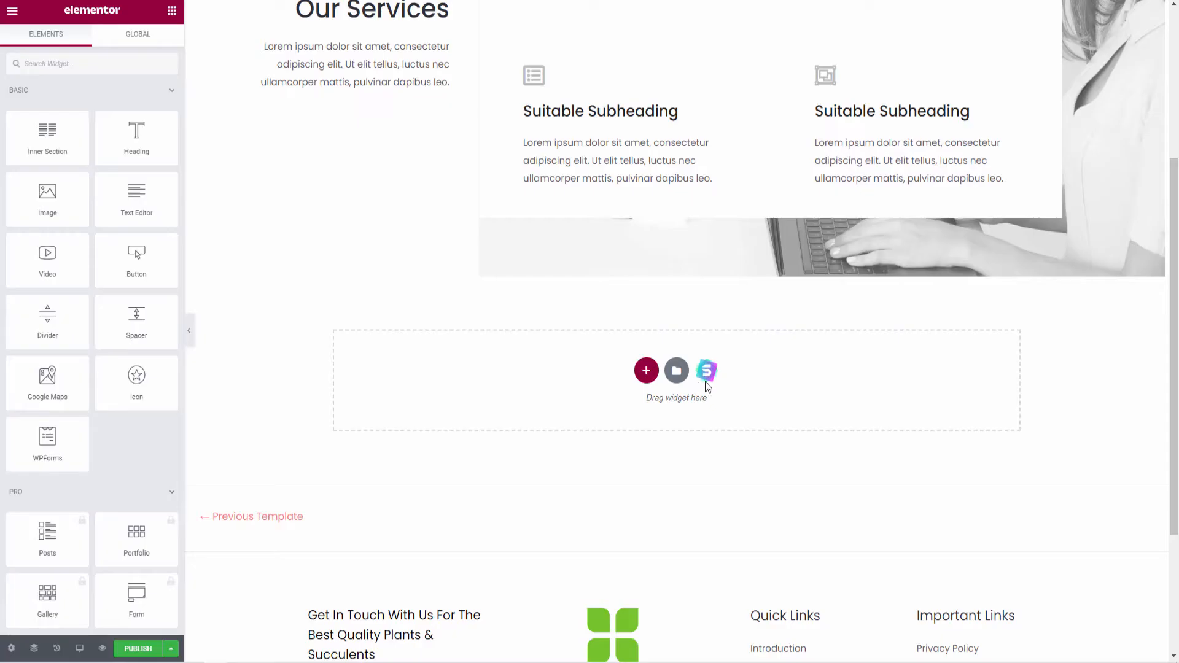
- Add a Contact block with "Send Us A Message" and "Get In Touch" over a map below the services section
click(708, 369)
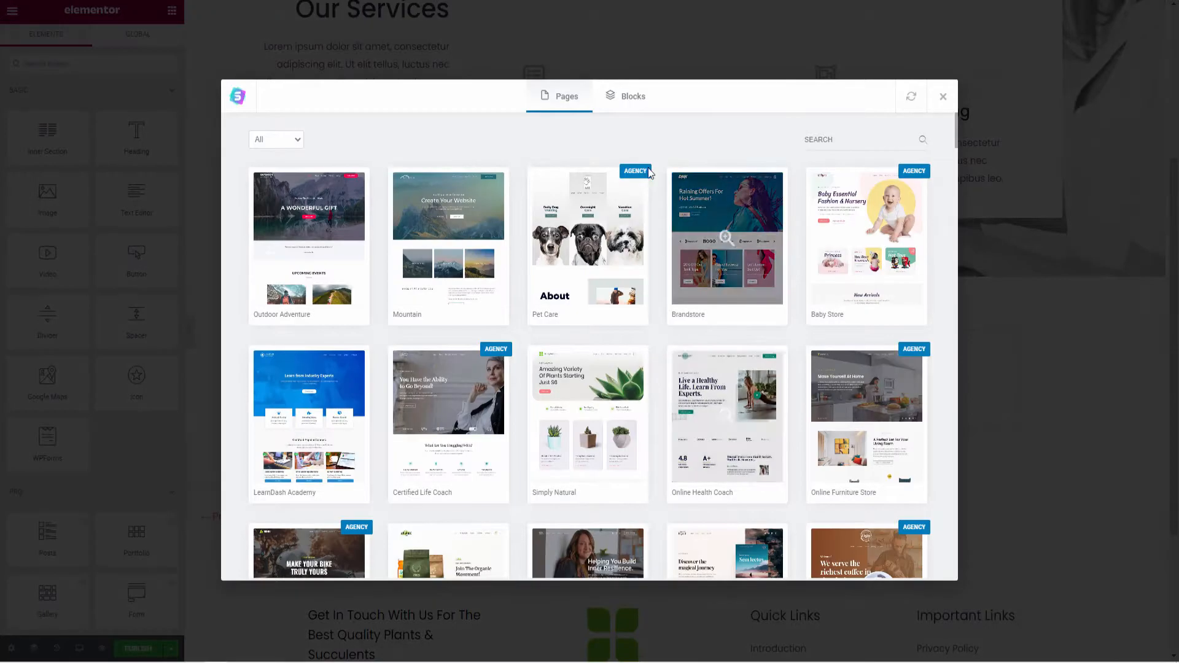
click(626, 96)
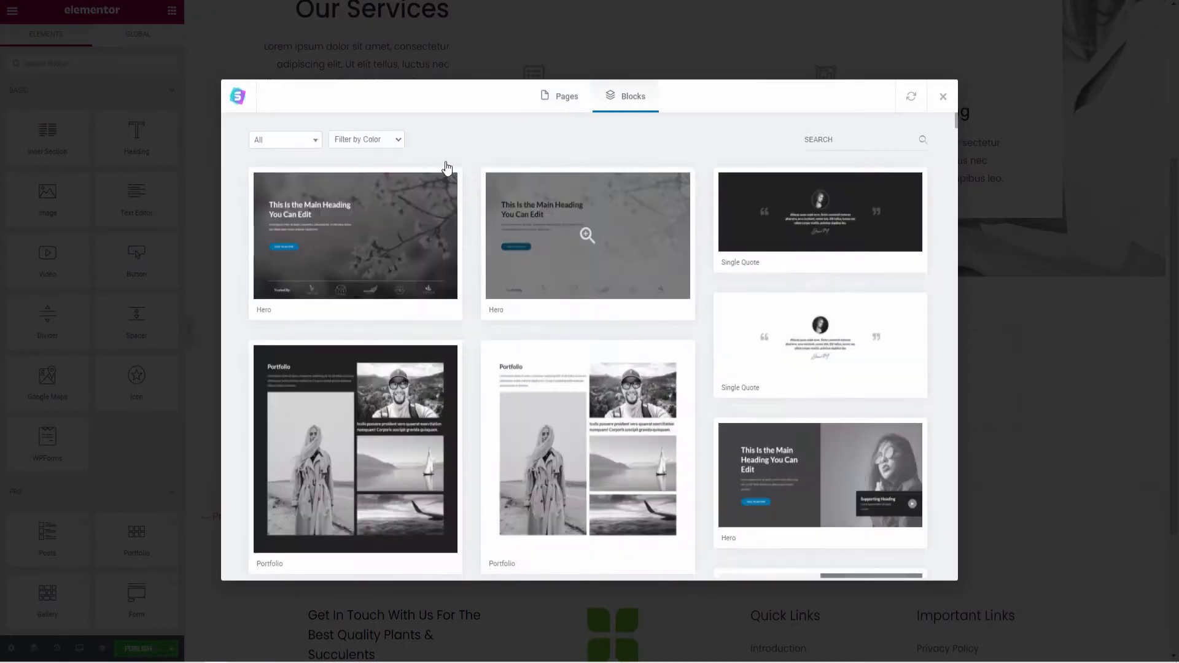
click(272, 145)
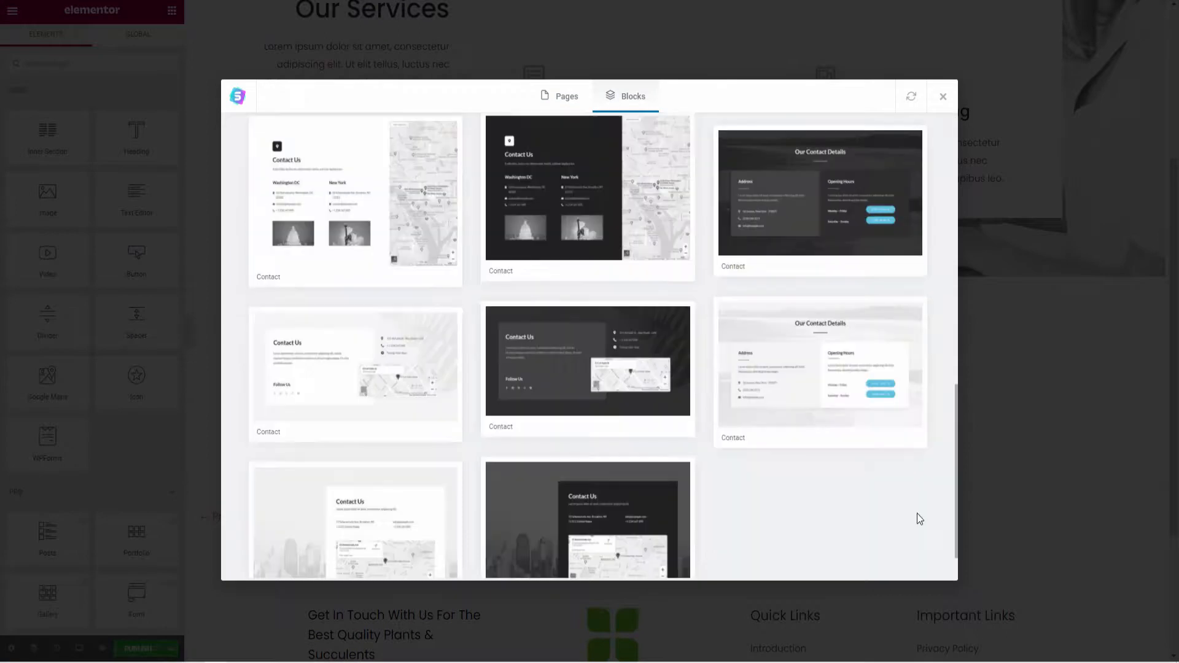
scroll(899, 500, down, 1)
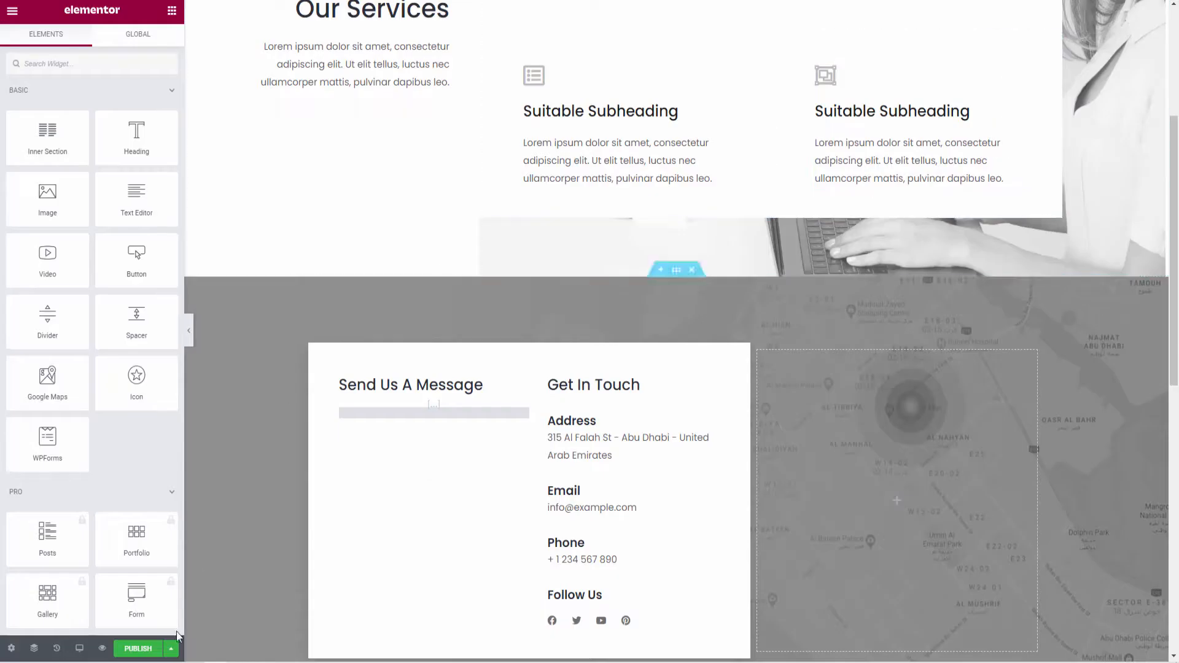
- Publish the Dashboard template and exit the Elementor editor to its WordPress edit page
click(138, 648)
click(9, 11)
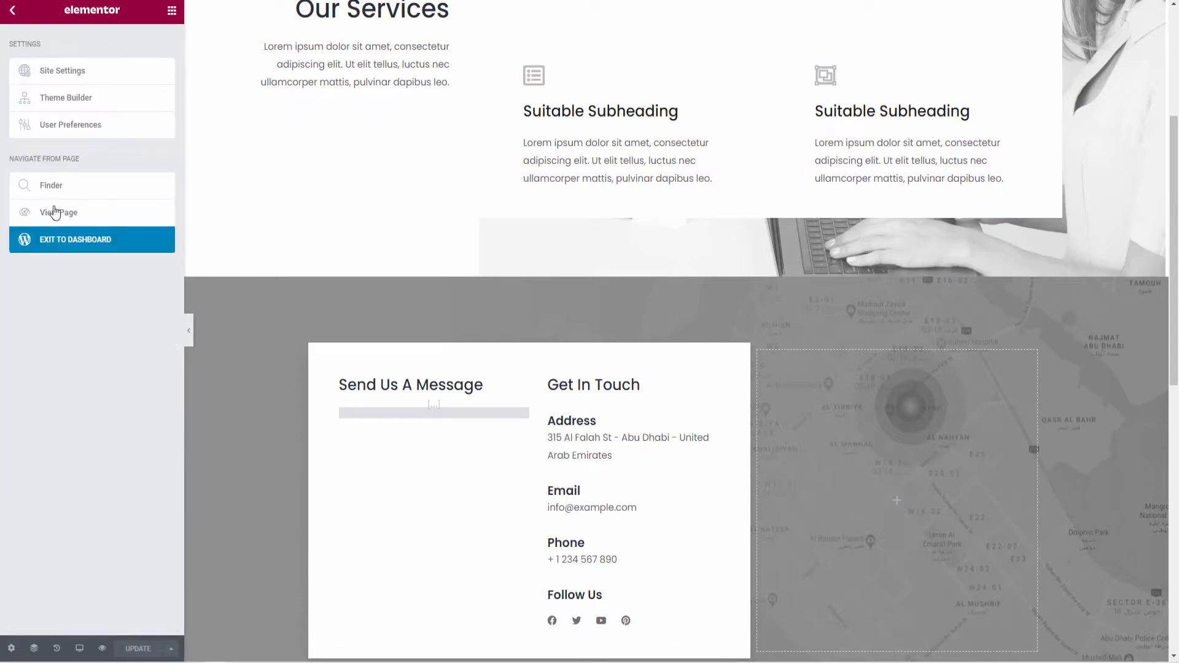
click(92, 240)
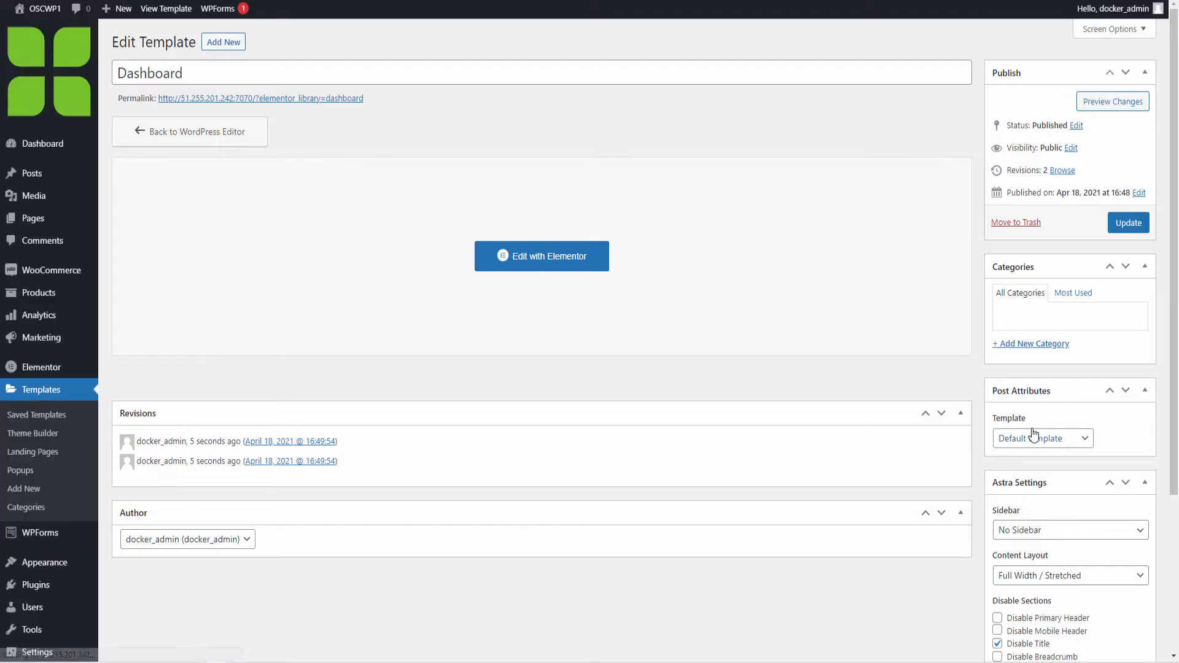
- Set the Dashboard template's page template attribute to Elementor Canvas and update it
click(1040, 437)
click(1051, 469)
click(1133, 224)
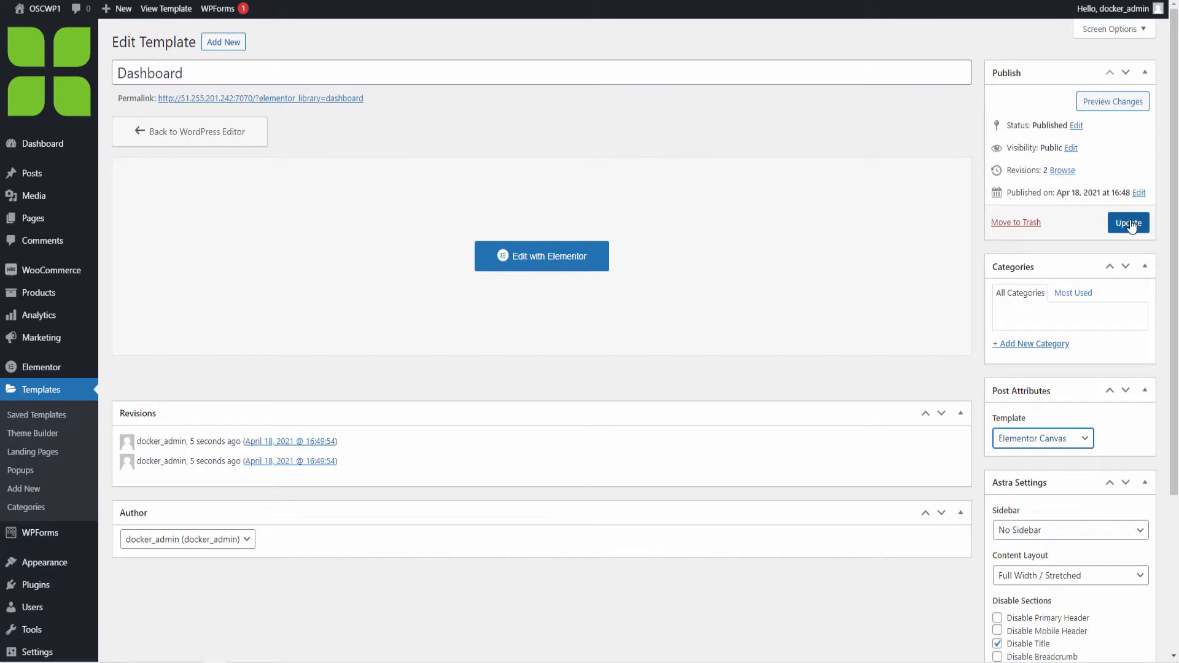
click(1132, 223)
- In the White Label CMS dashboard settings, set the welcome panel's template to Dashboard, save, and view the admin dashboard
scroll(1113, 231, down, 1)
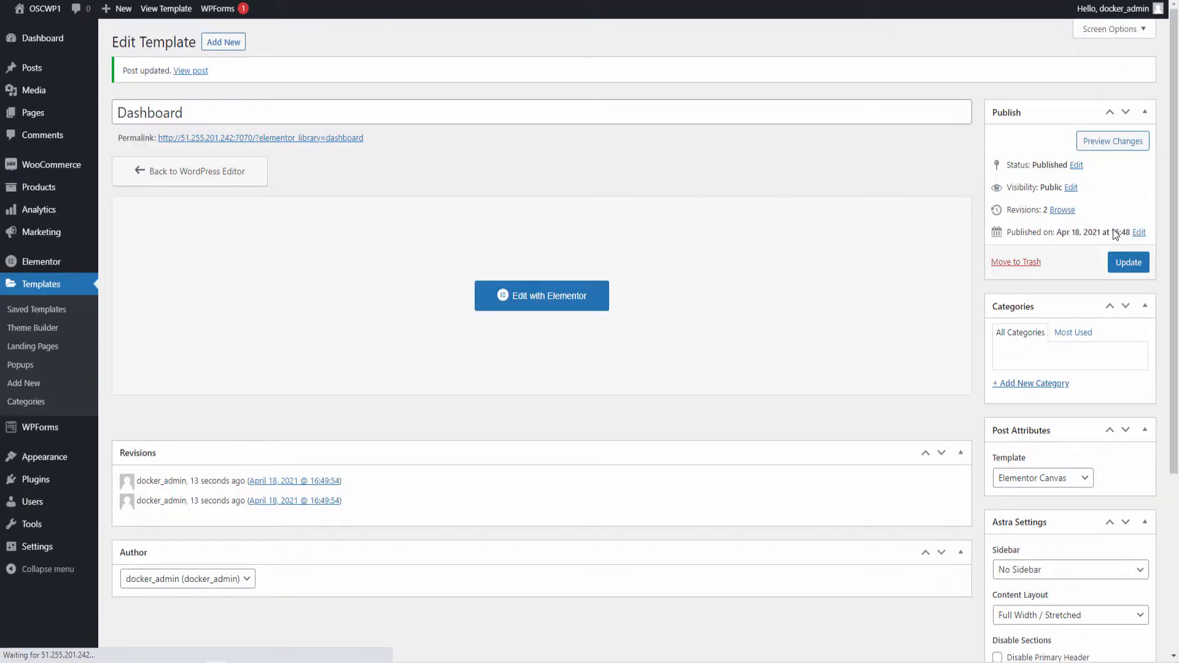
scroll(1110, 232, down, 3)
scroll(737, 245, up, 3)
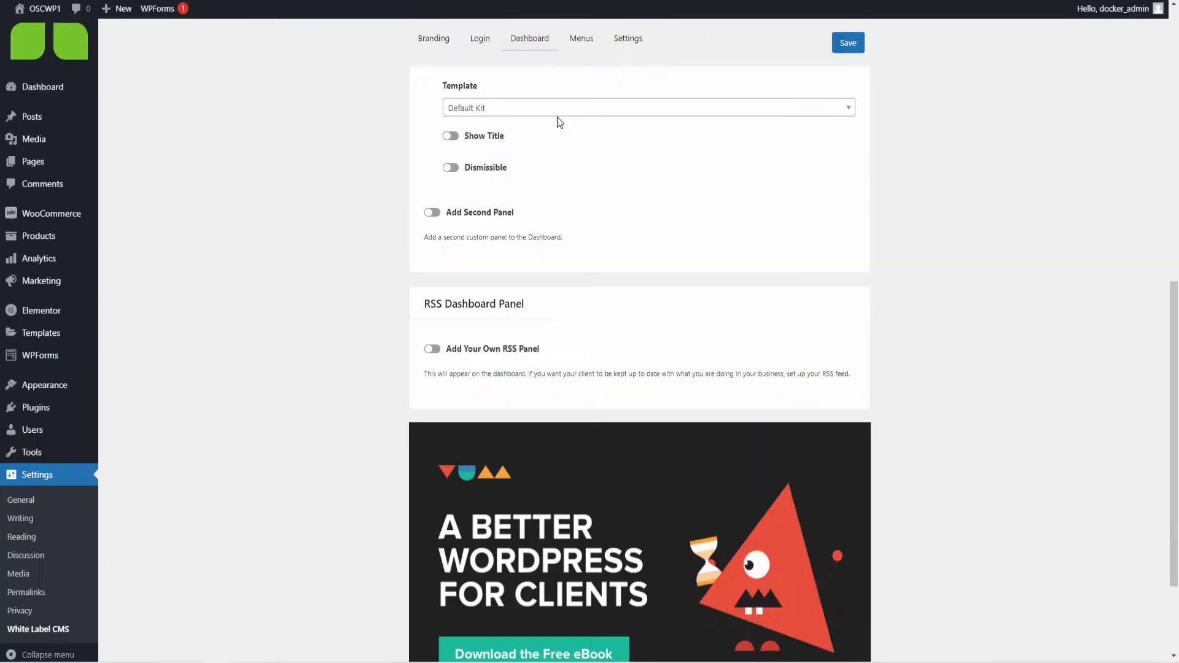
click(556, 111)
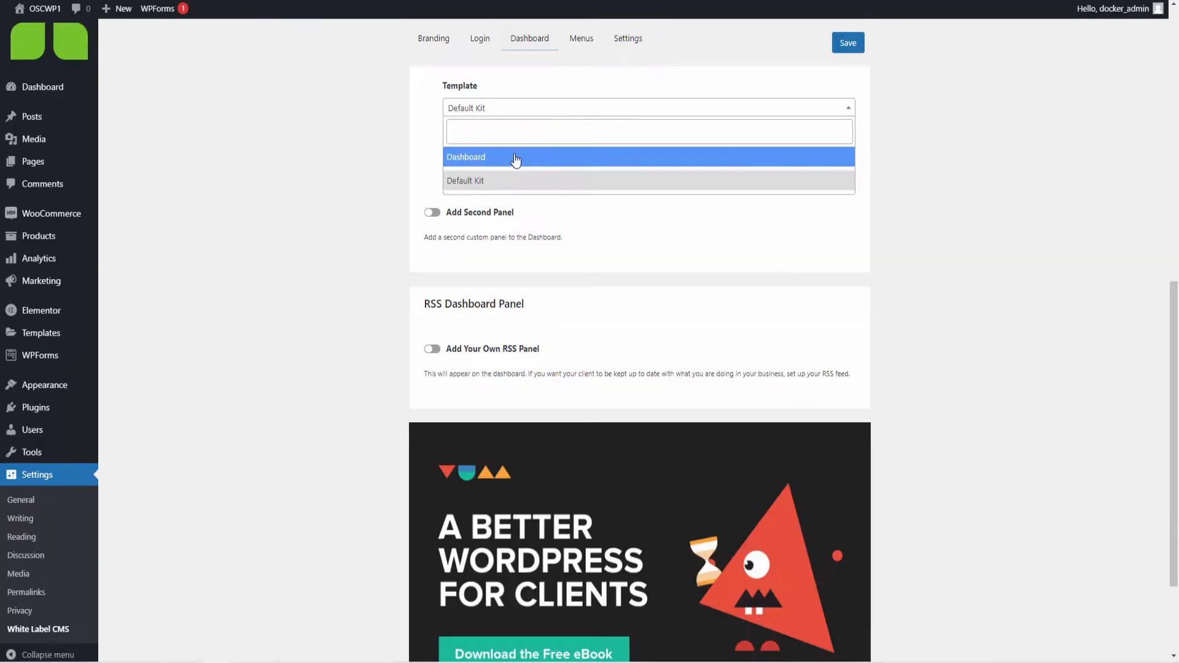
click(515, 159)
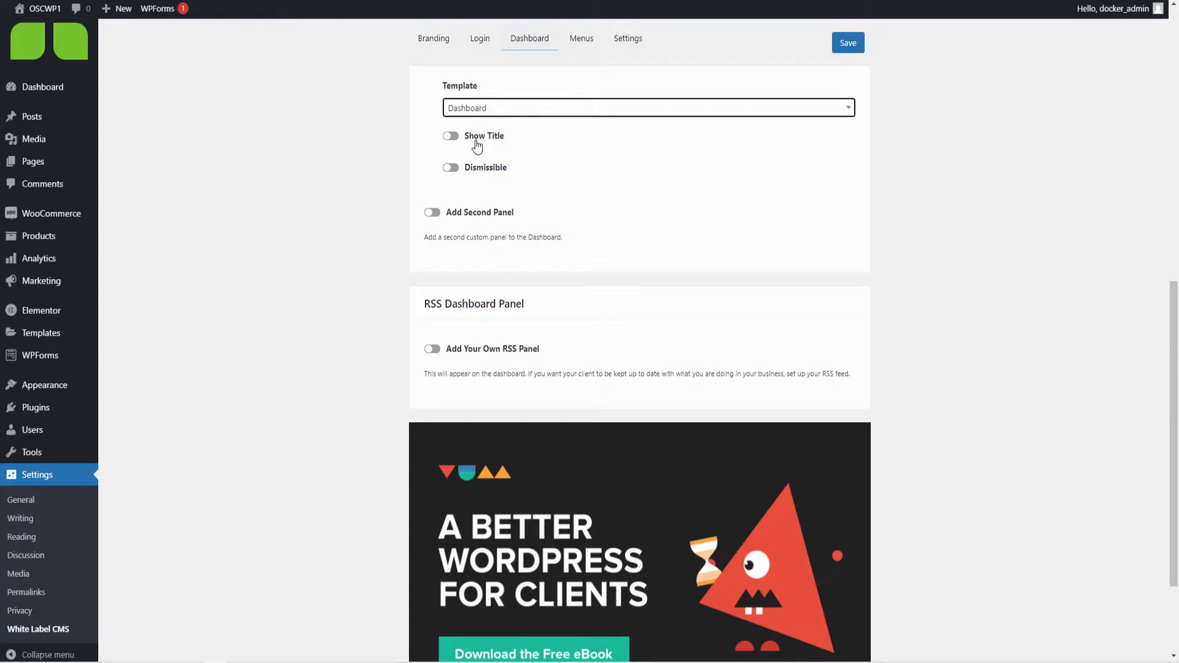
click(848, 43)
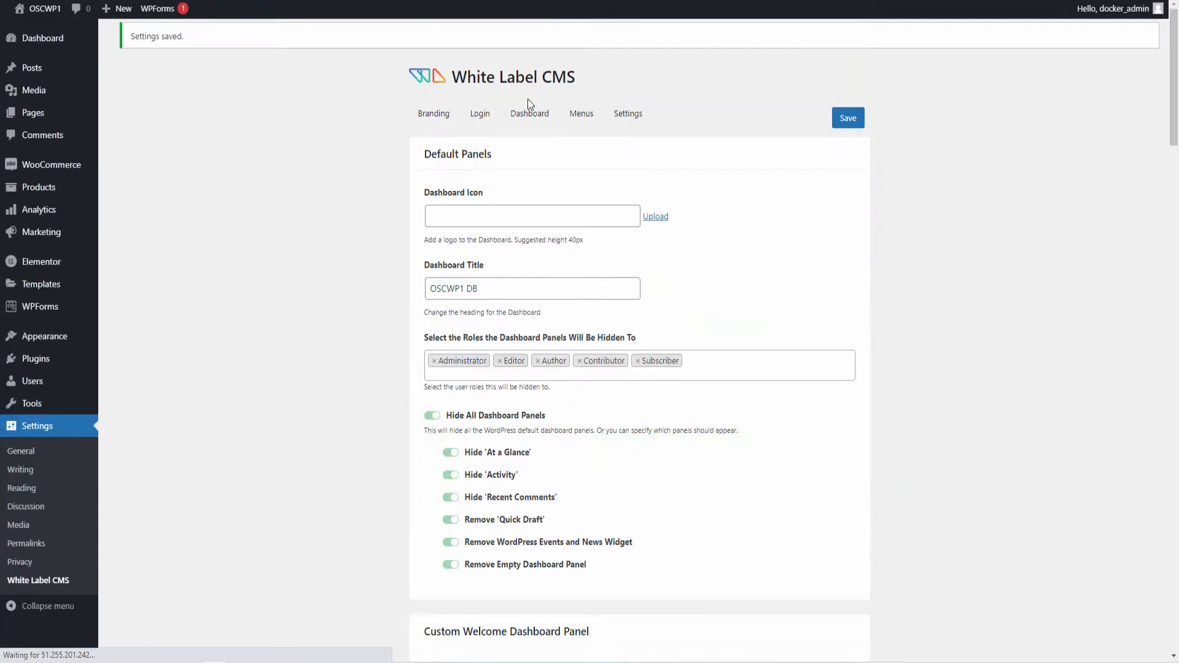
mouse_move(45, 138)
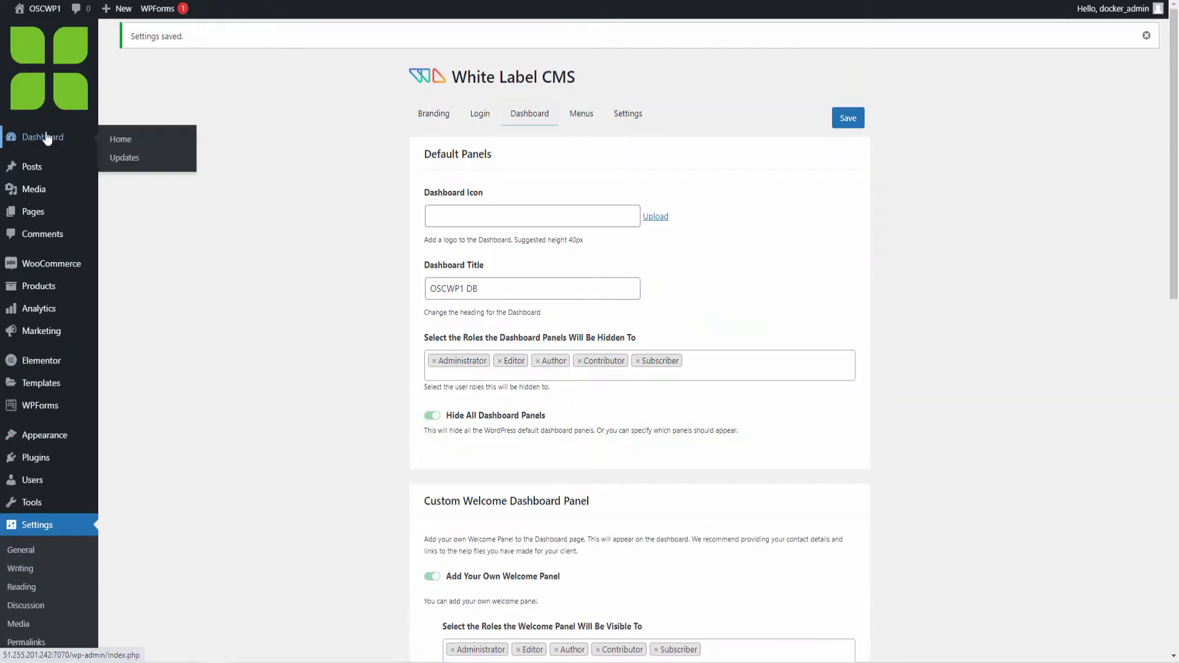
click(43, 136)
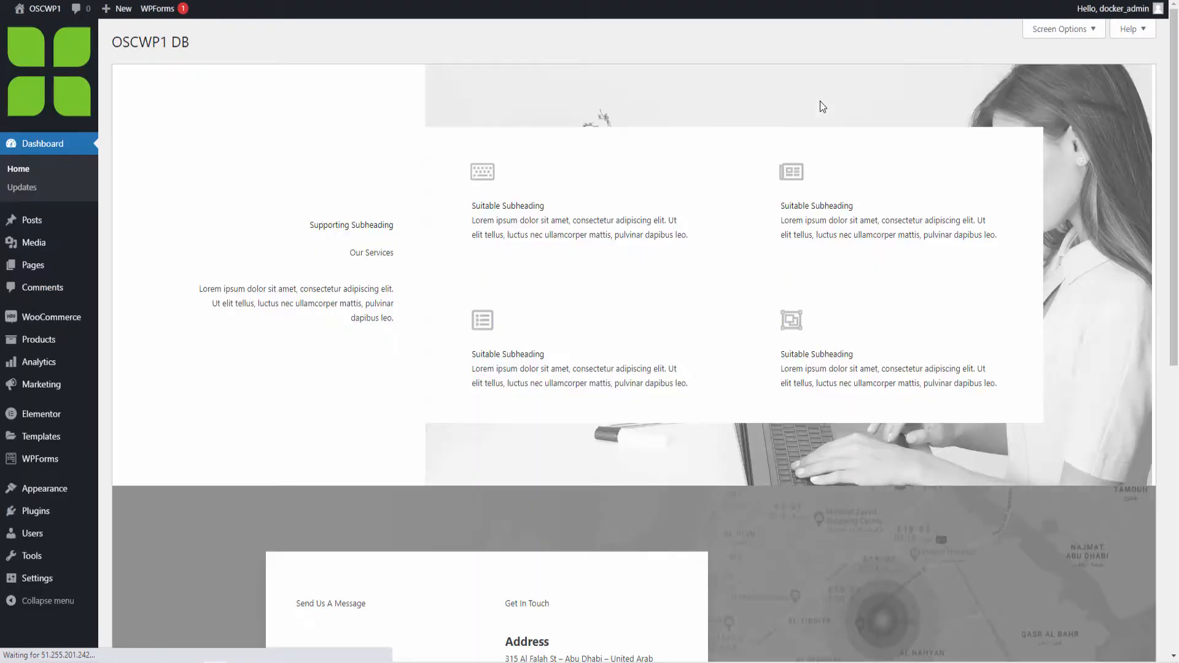
- Review the custom welcome panel on the admin dashboard and look through the White Label CMS dashboard settings
drag(1174, 184, 1178, 150)
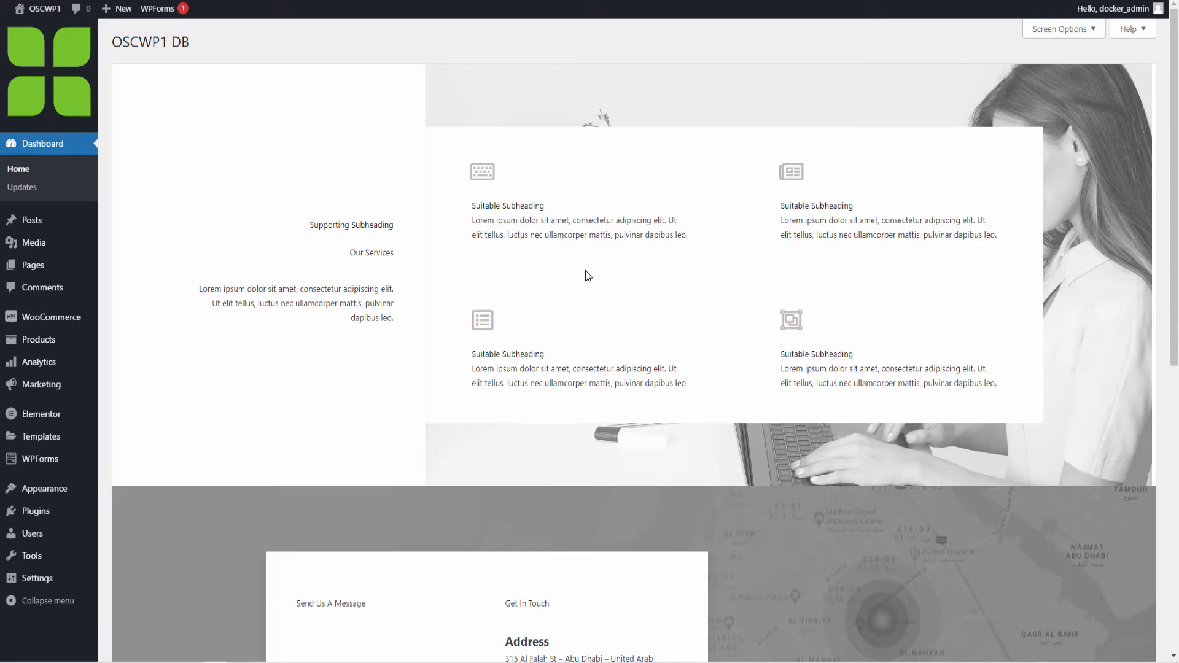
scroll(584, 275, down, 5)
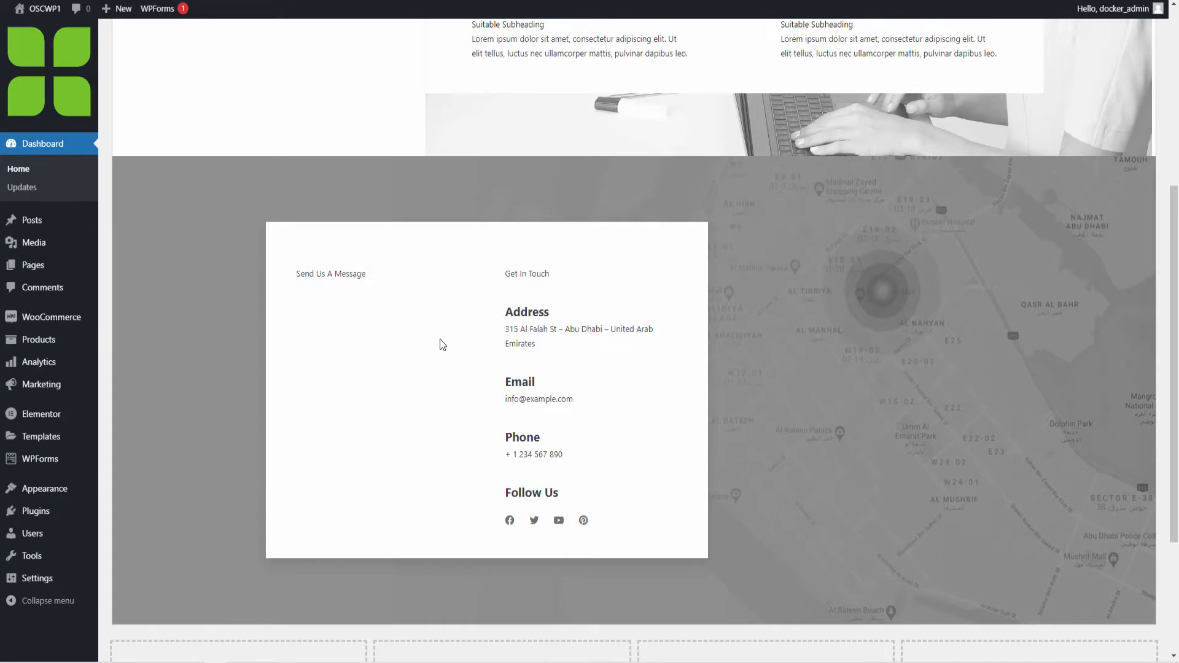
scroll(442, 339, up, 5)
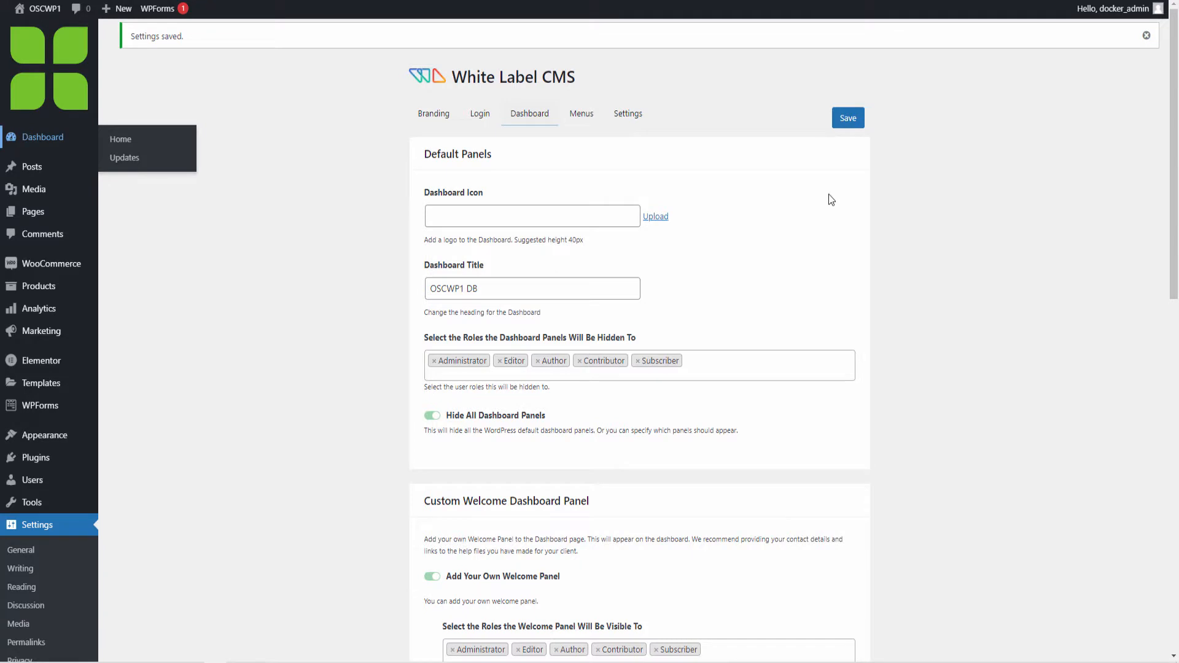
scroll(963, 234, down, 8)
scroll(963, 234, down, 3)
scroll(974, 200, up, 11)
- Turn on menu hiding for clients in the White Label CMS menu settings and review the list of admin menus
click(579, 114)
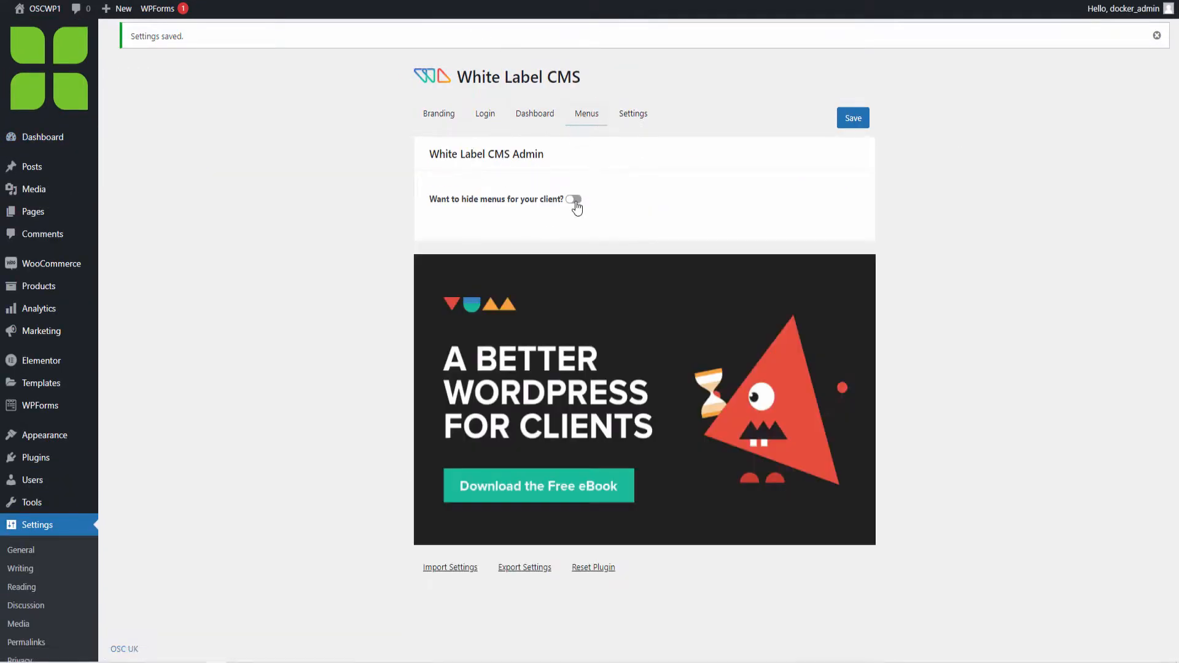
click(573, 200)
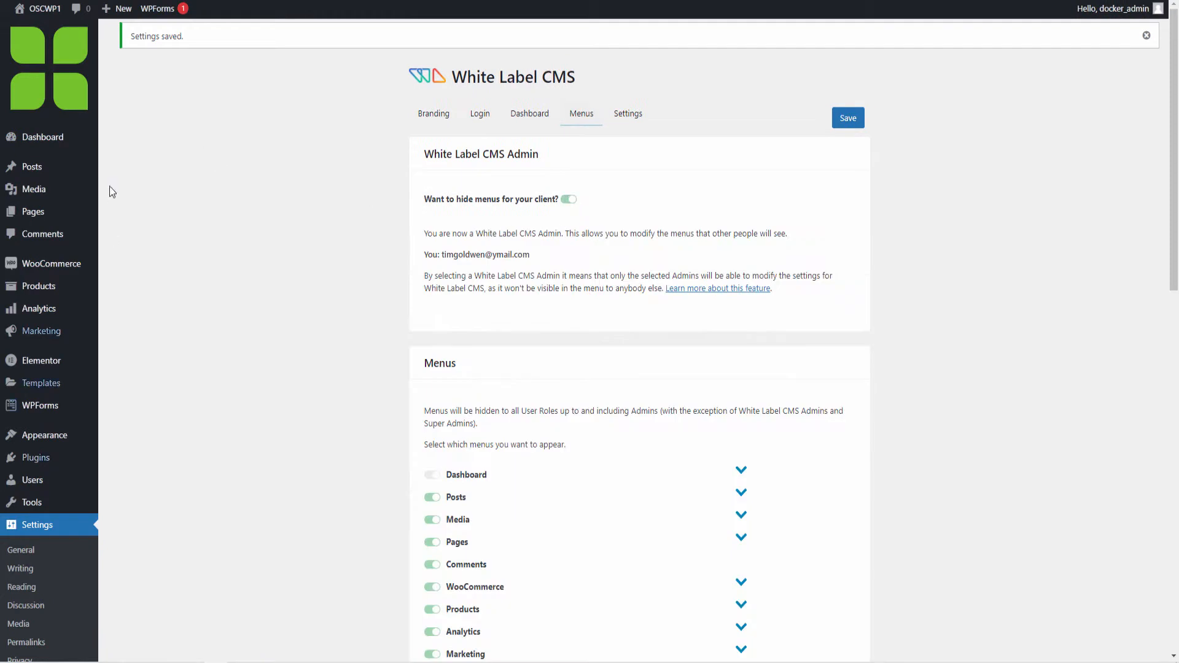
scroll(701, 358, down, 4)
scroll(701, 358, up, 5)
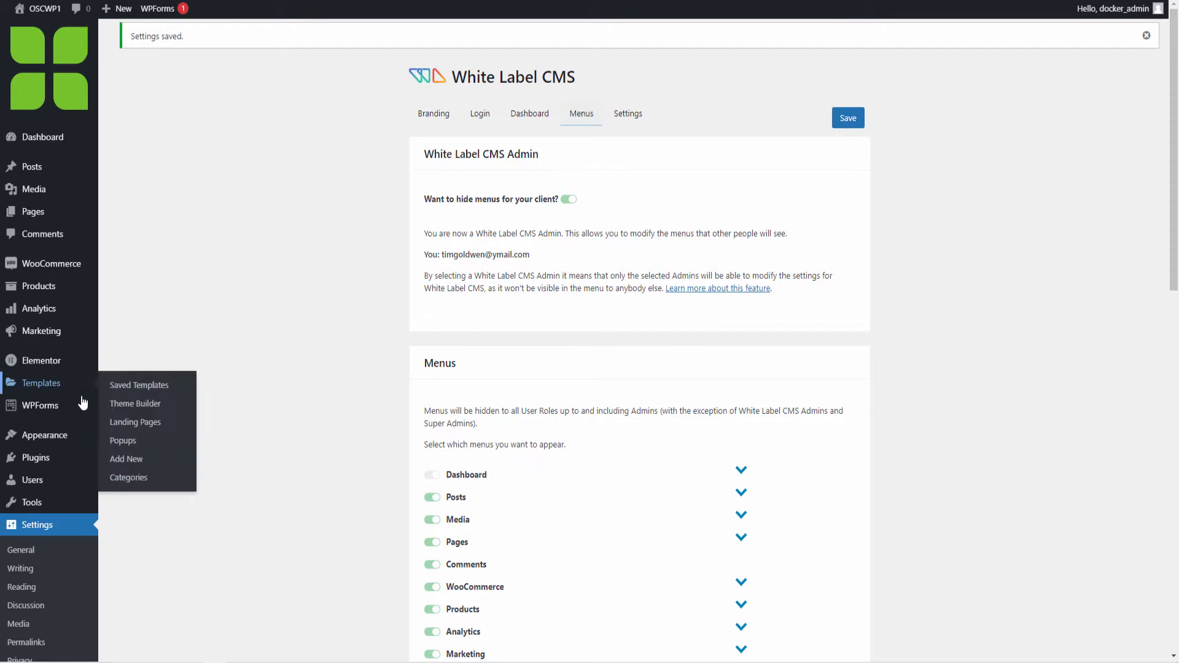
mouse_move(45, 485)
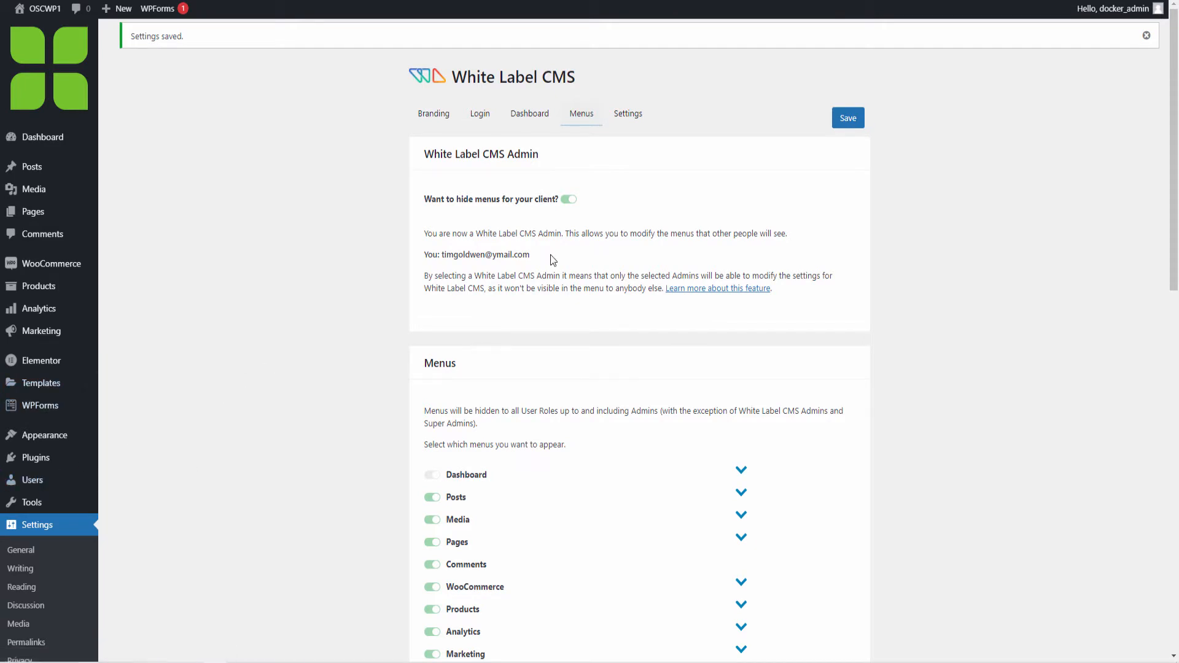
scroll(540, 295, down, 4)
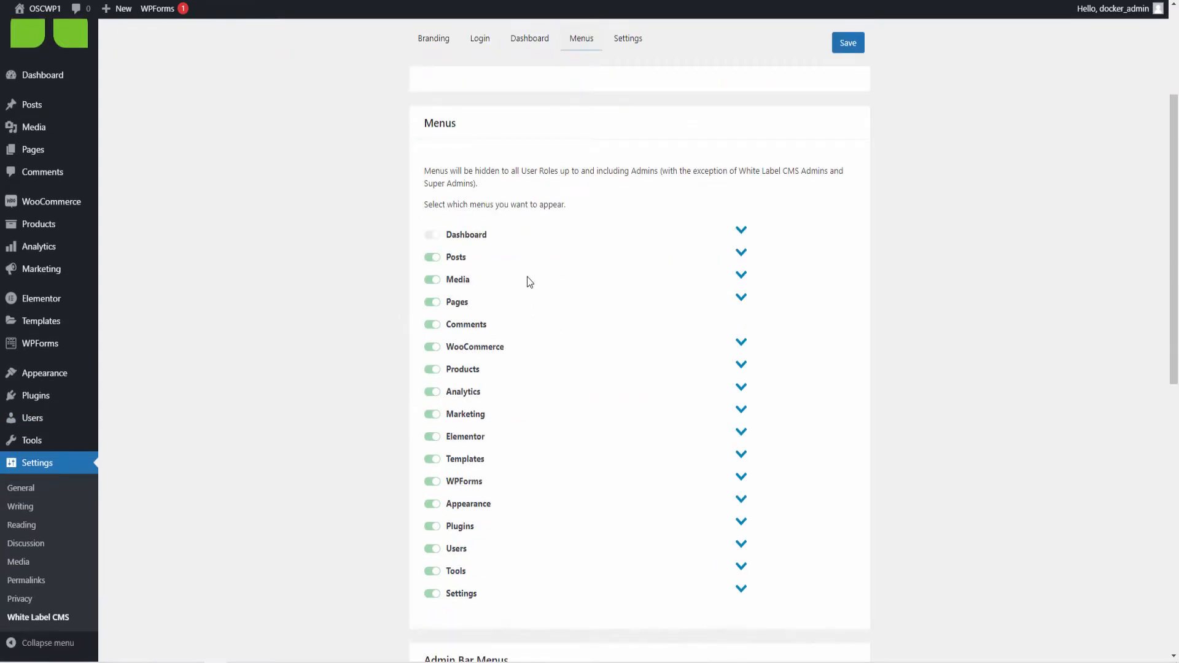
scroll(442, 527, down, 1)
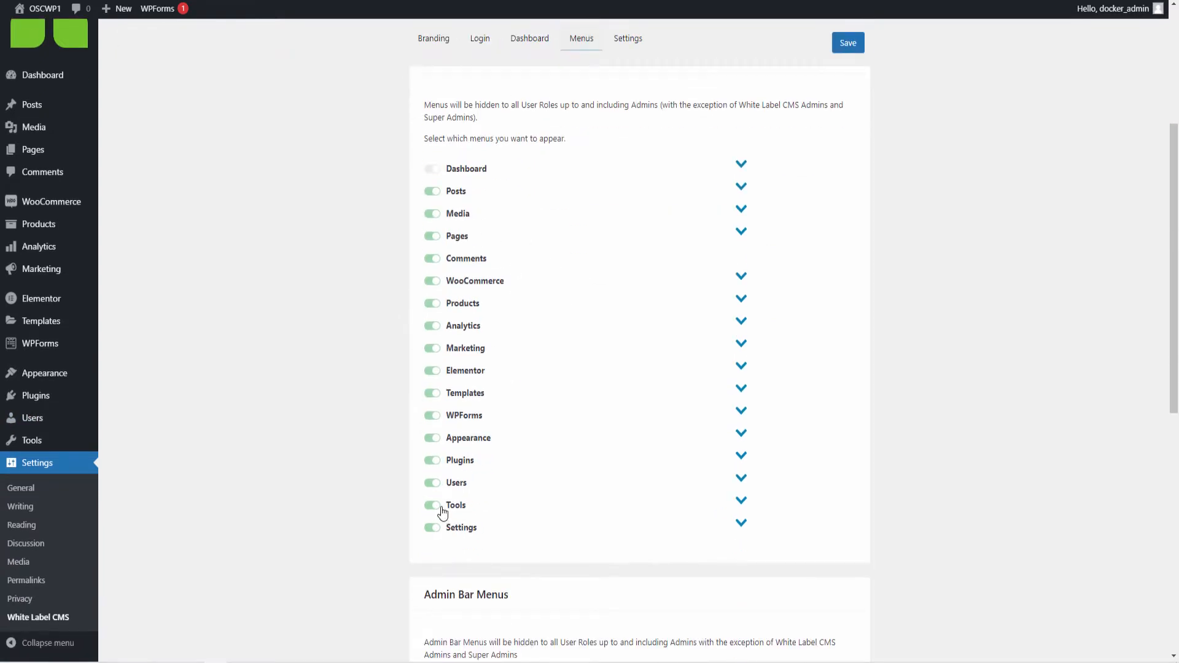
- Switch off the Tools, Users and Plugins menus for clients and switch all three back on
click(435, 506)
click(436, 483)
click(438, 463)
click(437, 462)
click(434, 483)
click(435, 506)
- Look through the Admin Bar Menus options and save the White Label CMS menu settings
scroll(596, 474, down, 4)
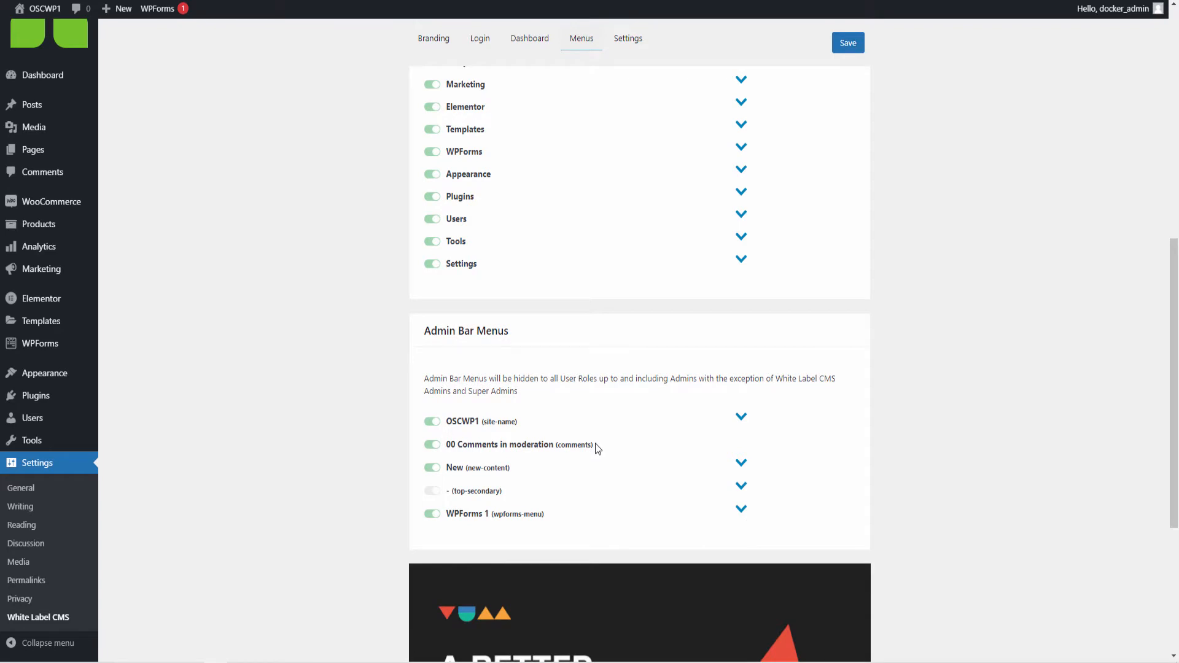
scroll(605, 446, down, 4)
scroll(852, 160, up, 6)
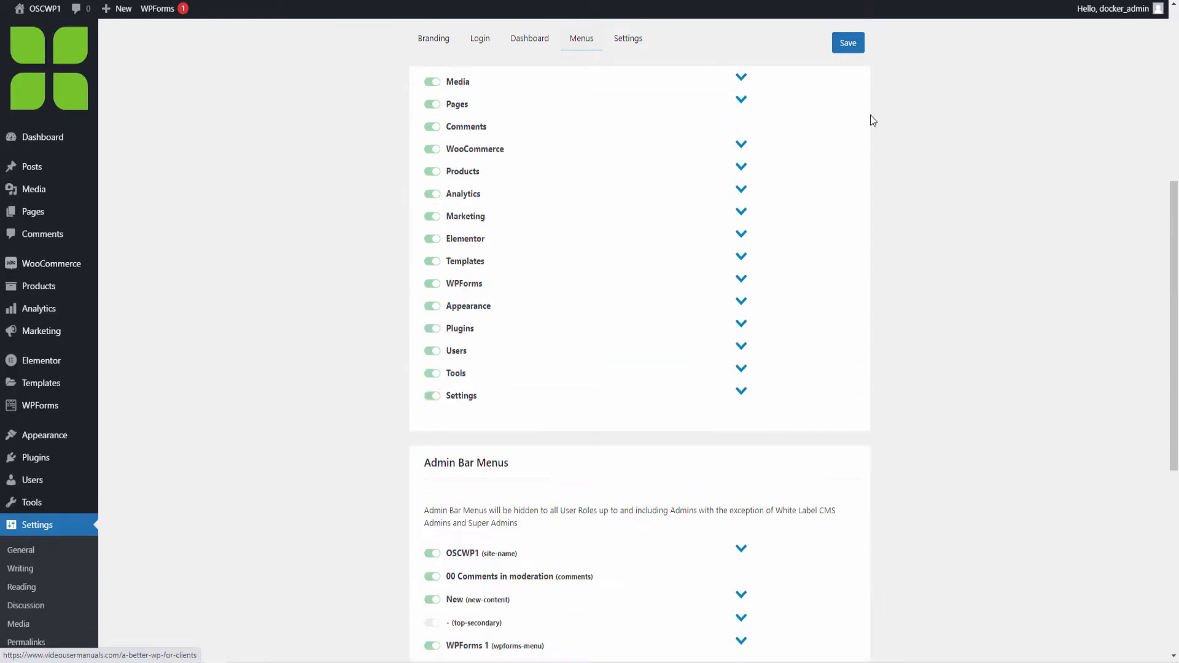
click(849, 47)
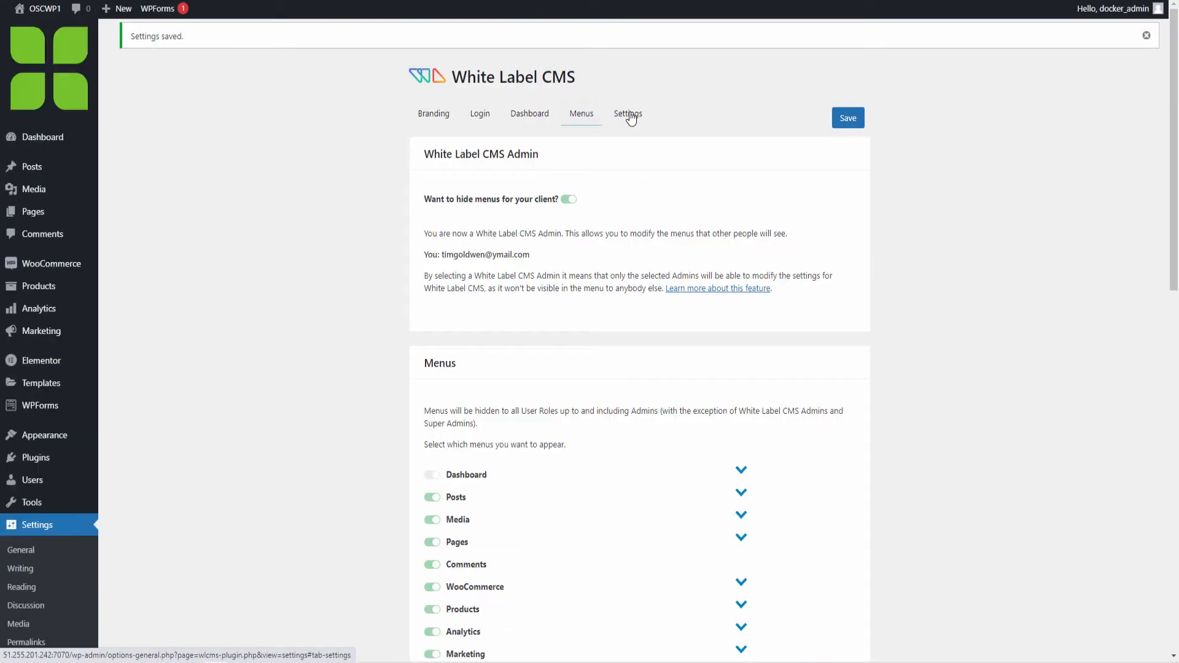
- In the plugin's general settings, enable Hide Front-end Admin Bar, Hide Help Box, Hide Screen Options and Nag Update Messages
click(628, 115)
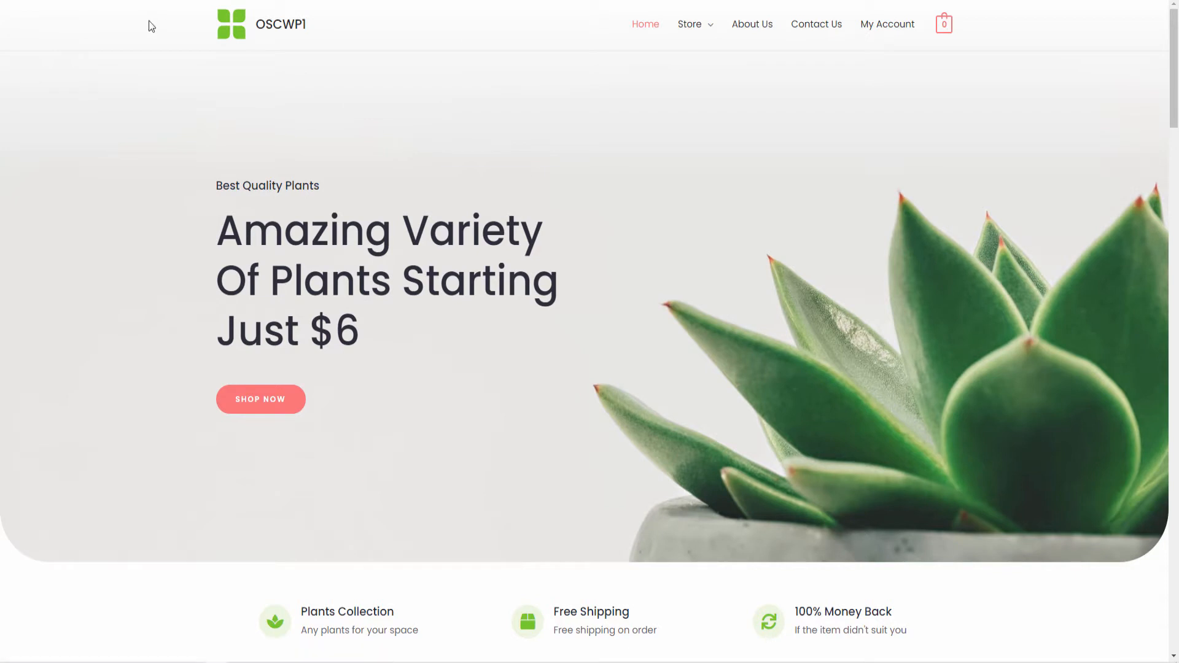
mouse_move(153, 19)
mouse_move(257, 19)
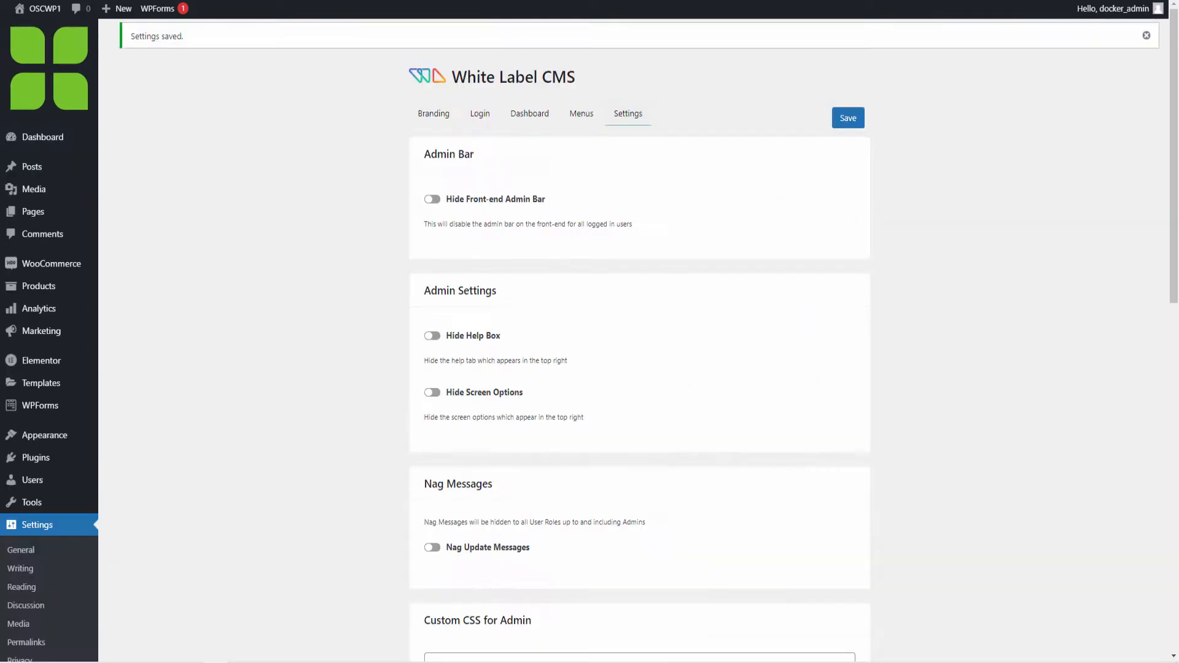
click(429, 203)
click(432, 393)
click(433, 337)
scroll(485, 369, down, 4)
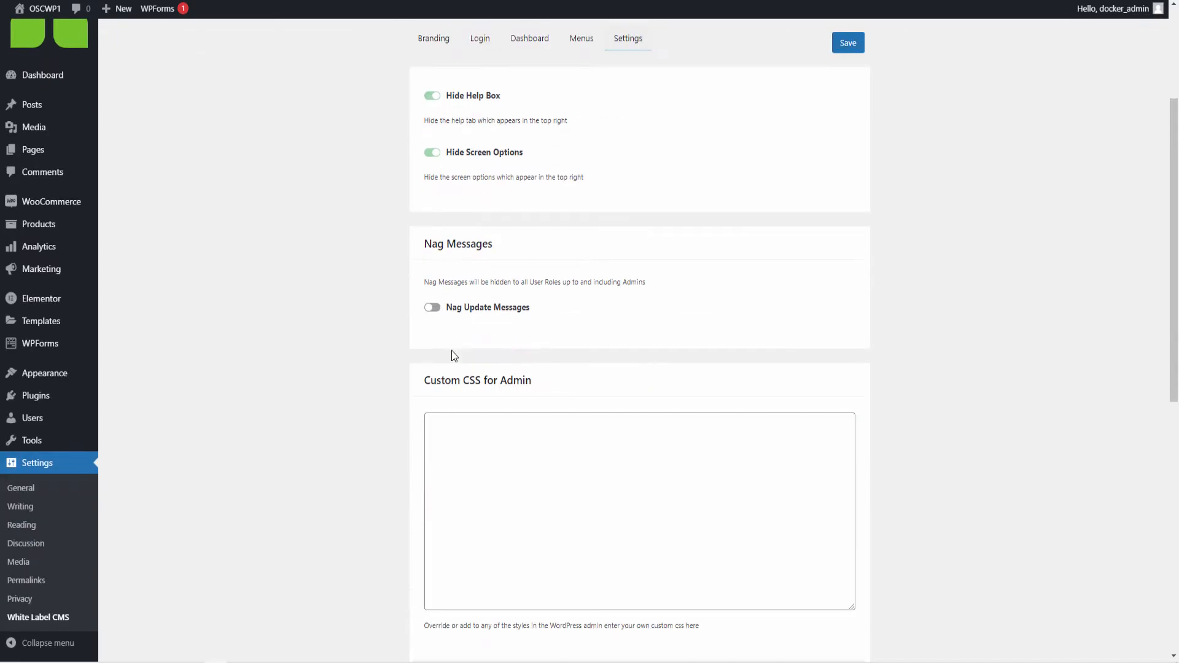
click(432, 308)
- Look over the Custom CSS for Admin and Custom Editor Stylesheet fields, leave them empty, and save the settings
scroll(516, 280, down, 4)
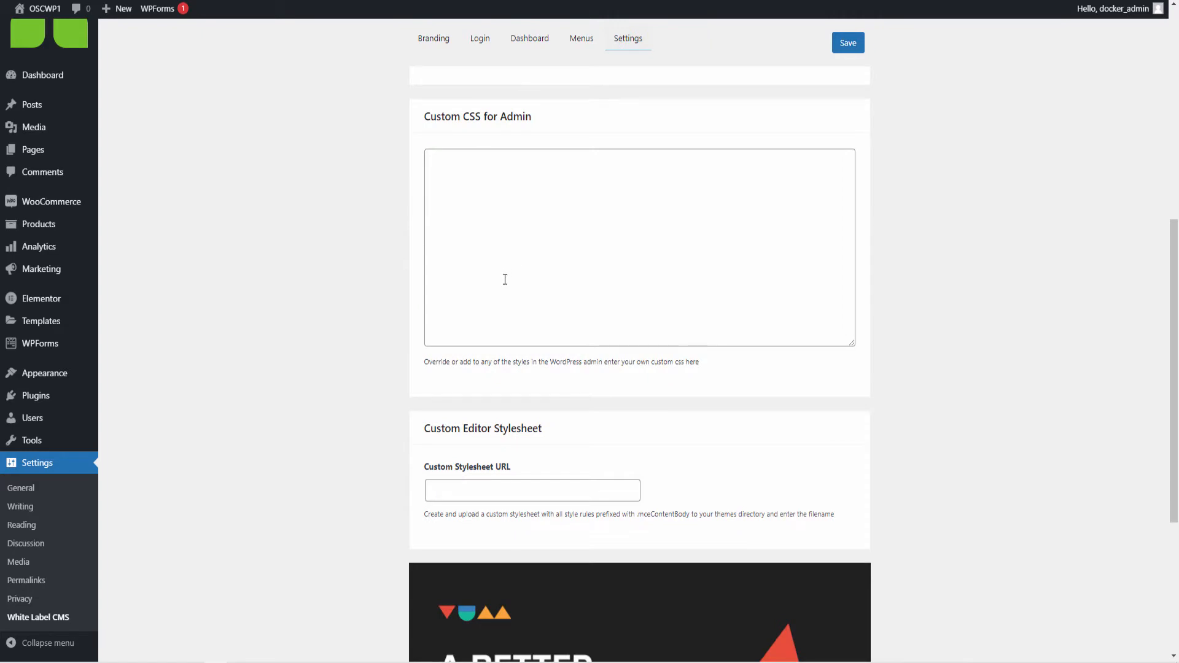
scroll(508, 275, down, 3)
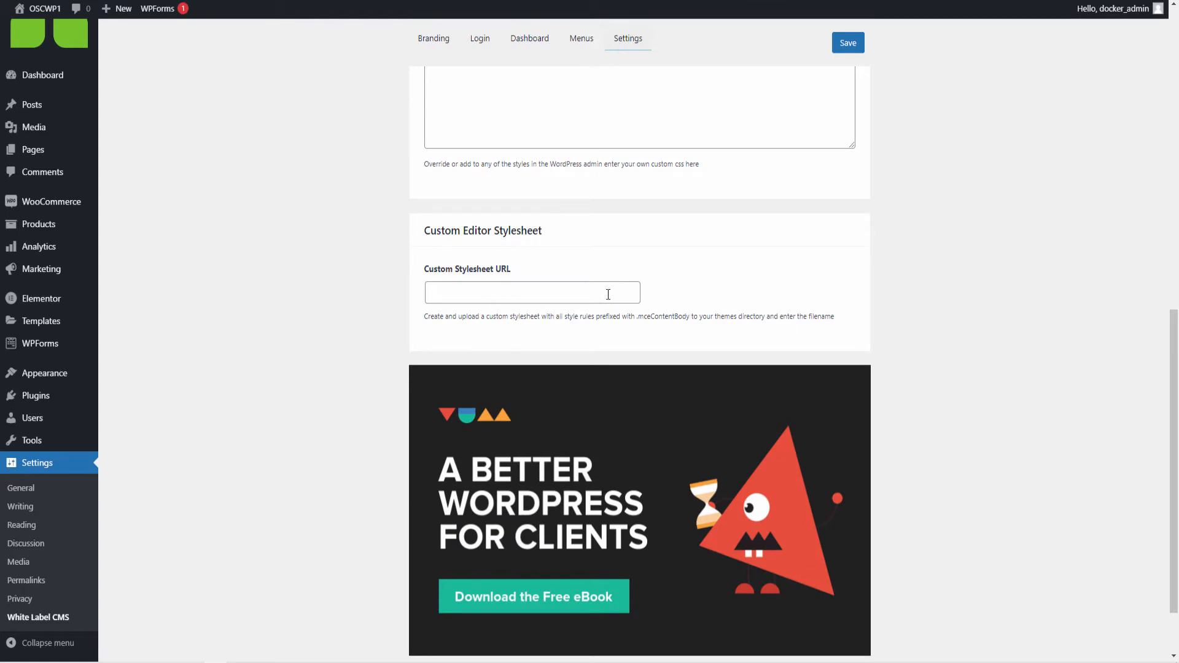
scroll(608, 293, down, 2)
scroll(838, 46, up, 8)
click(841, 44)
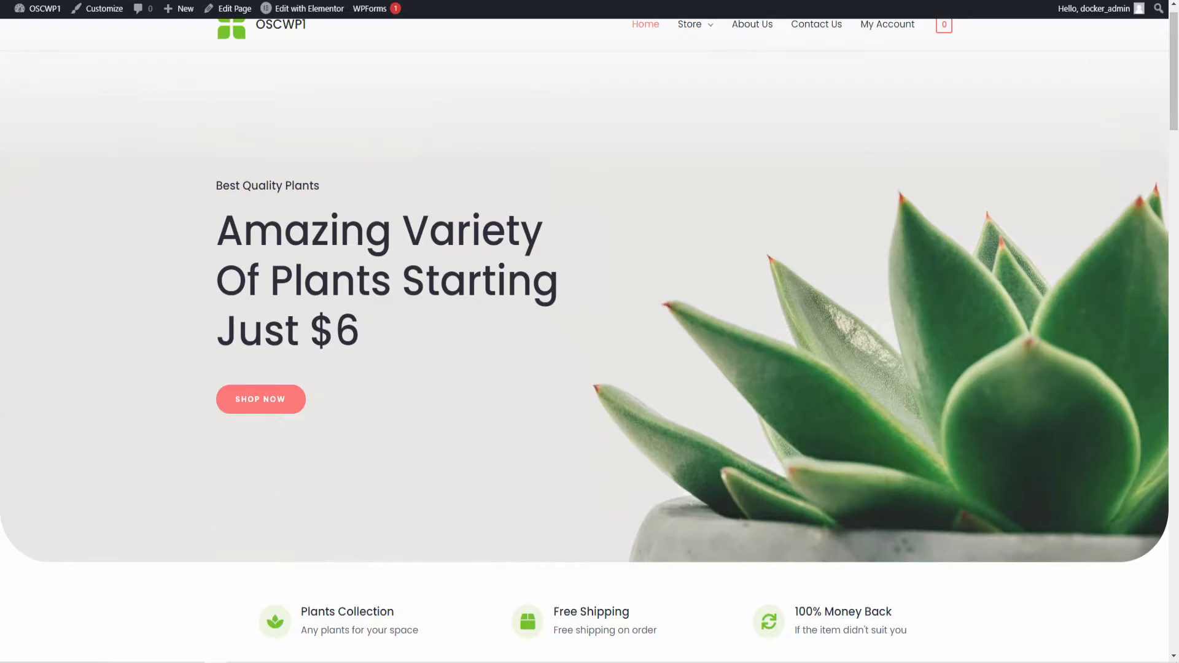
- Check the admin bar on the site's front end and look over the plugin's general and branding settings
click(141, 9)
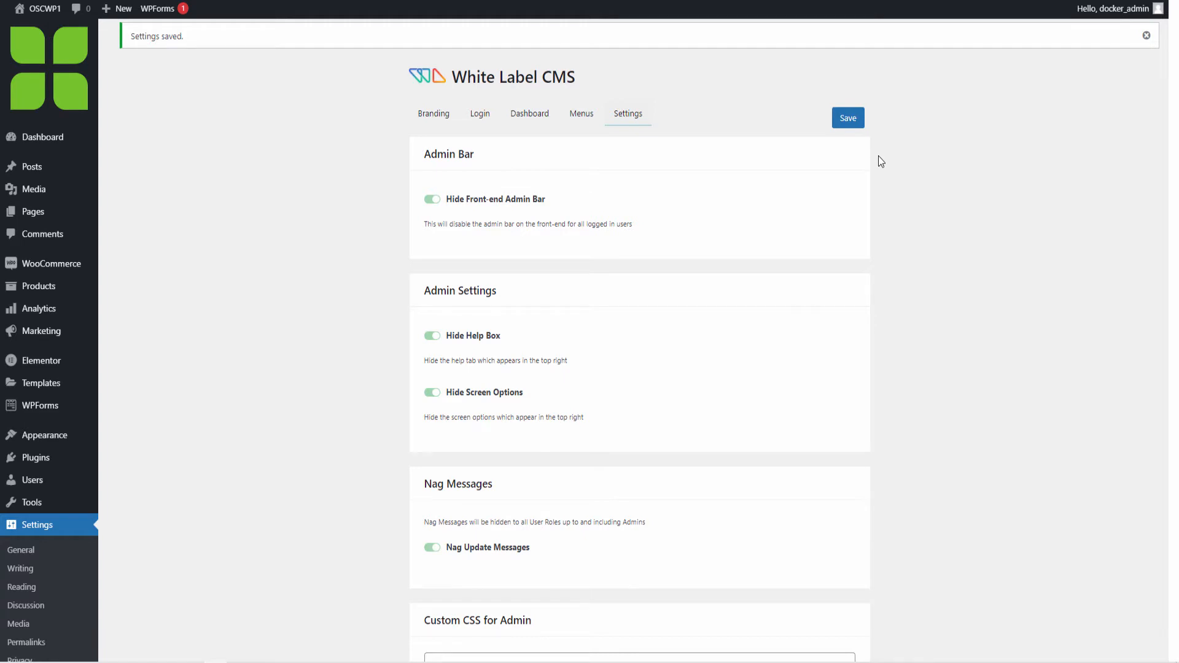
scroll(703, 355, down, 6)
scroll(702, 354, up, 6)
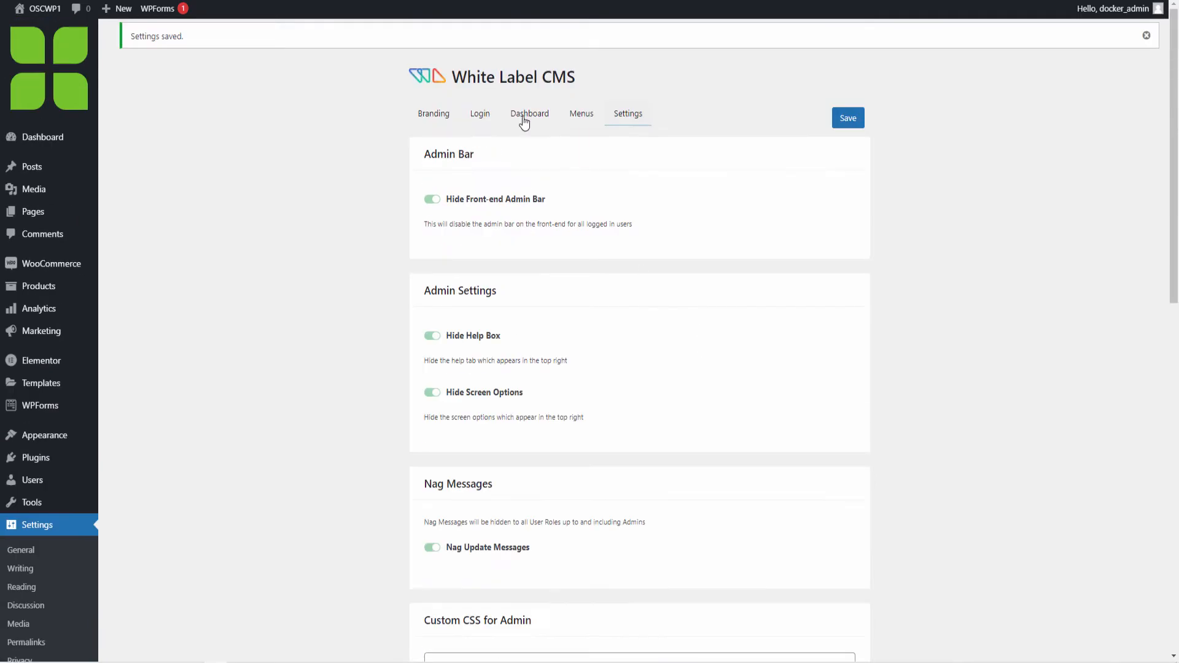
click(445, 116)
- Deactivate the White Label CMS plugin in the list of installed plugins
mouse_move(45, 460)
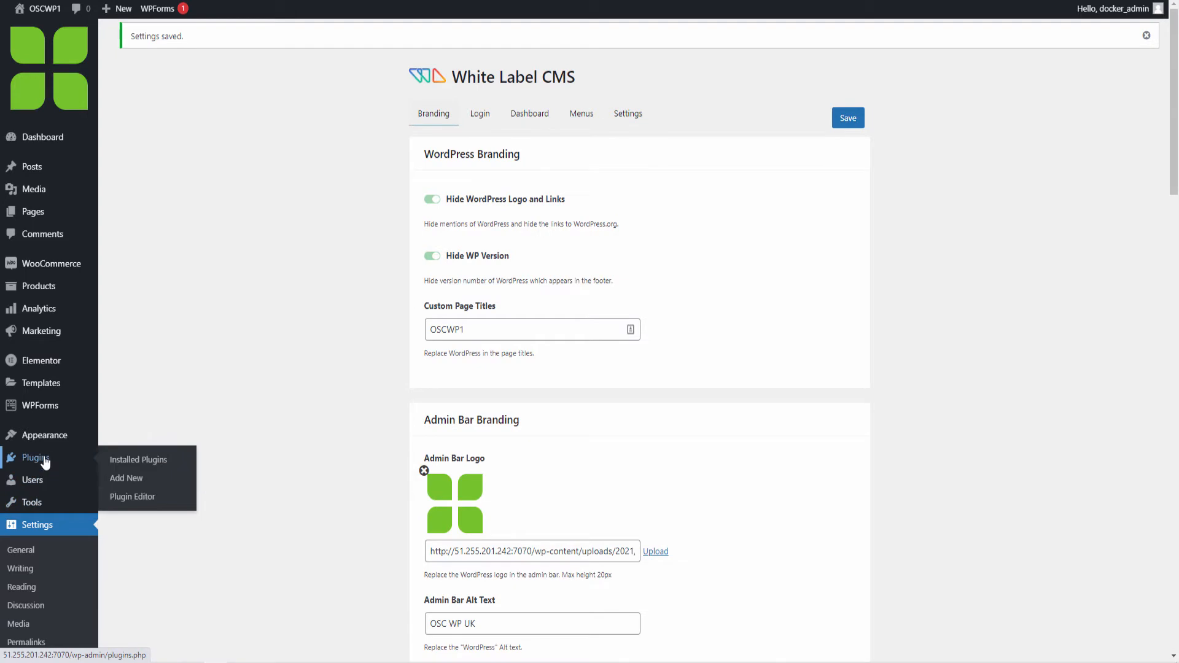
click(161, 456)
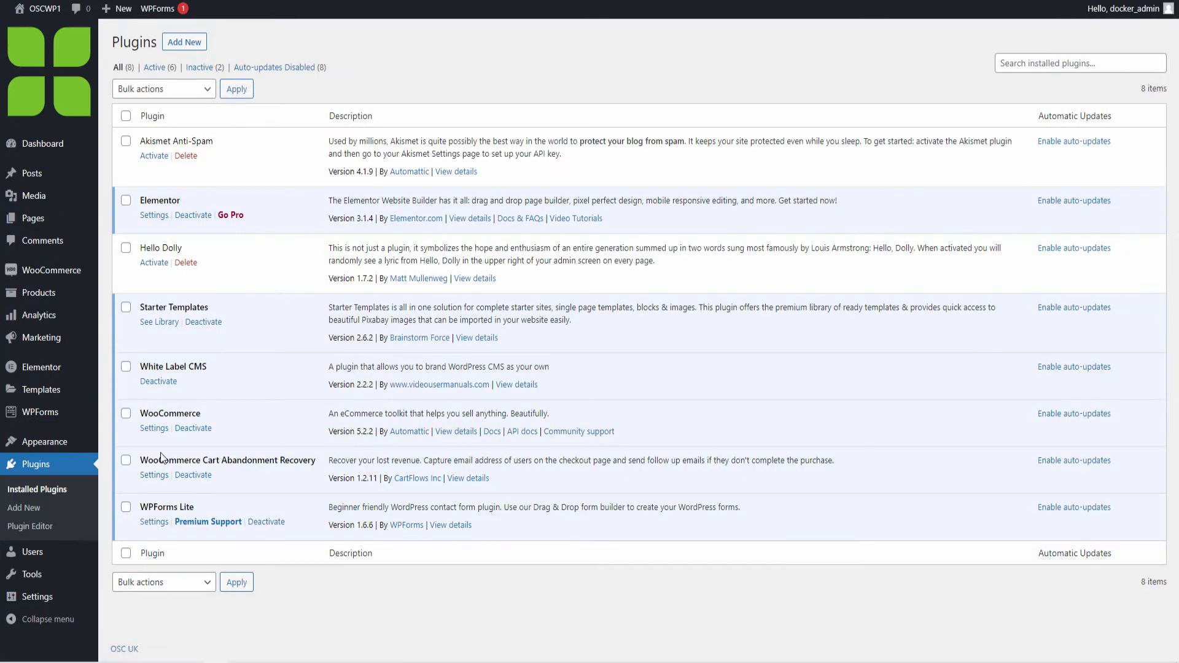
click(167, 385)
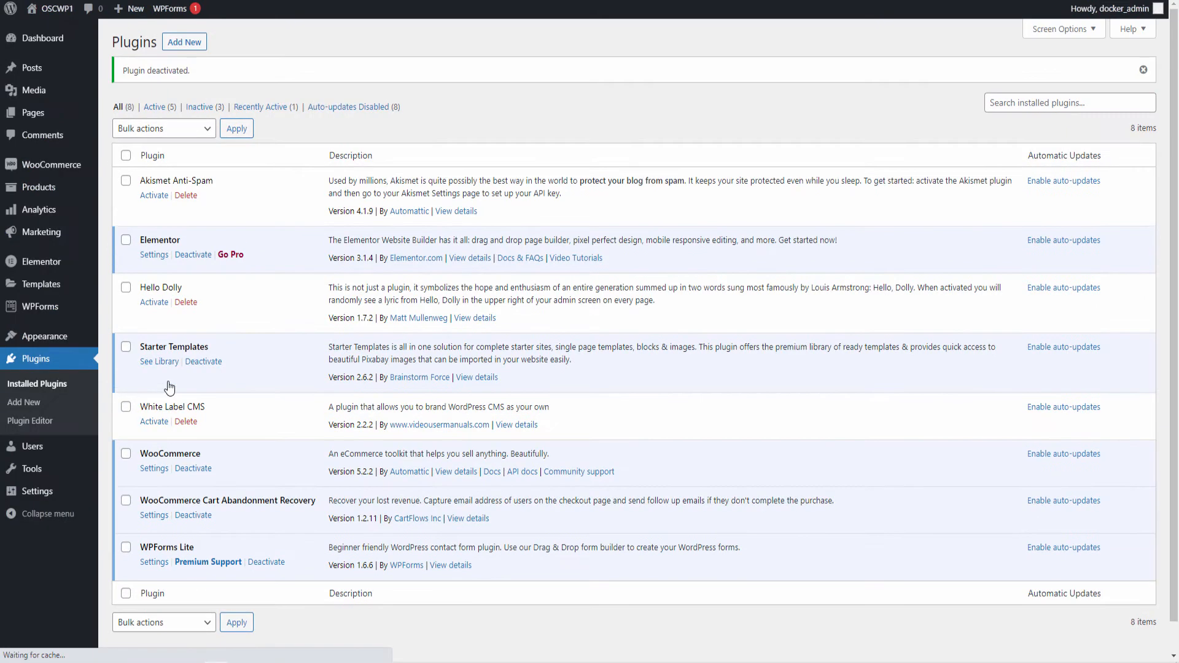
- Install the Admin 2020 Lite plugin from the uploaded file admin-2020-lite.2.0.8.zip and activate it
click(196, 48)
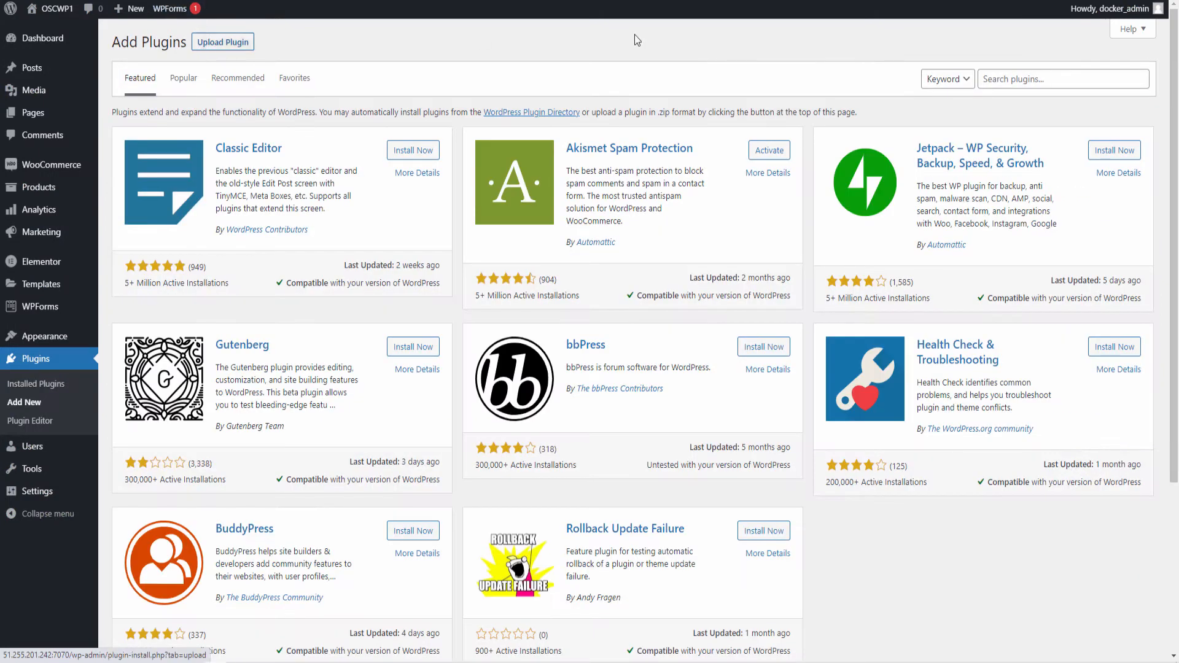
click(212, 44)
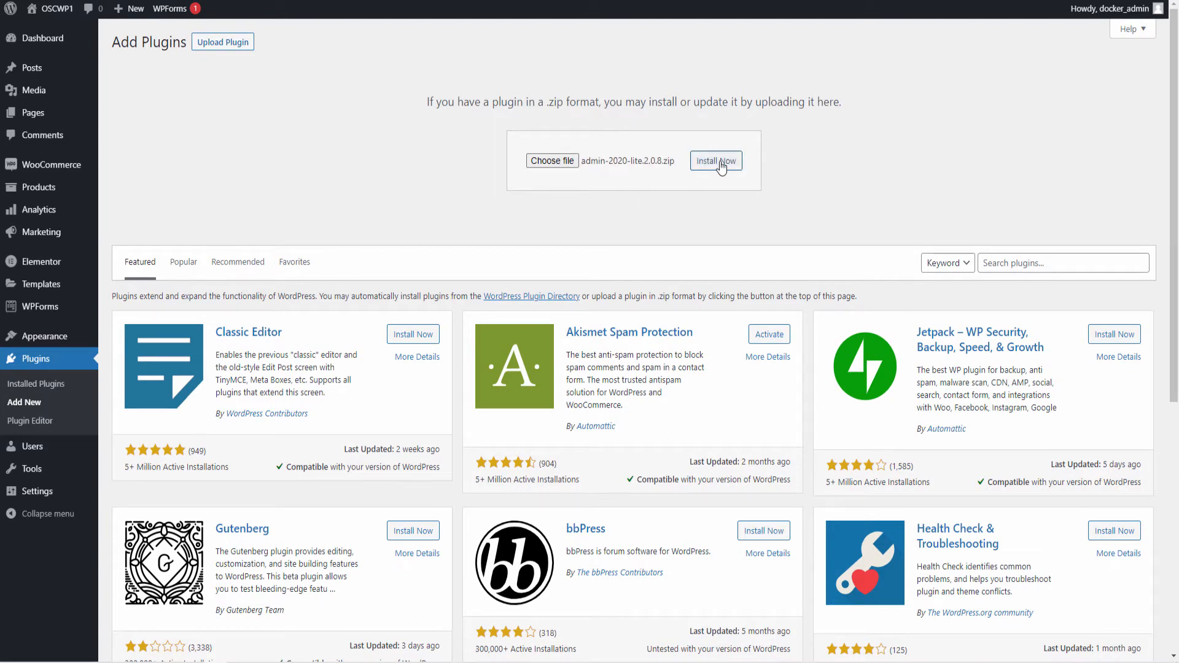
click(720, 164)
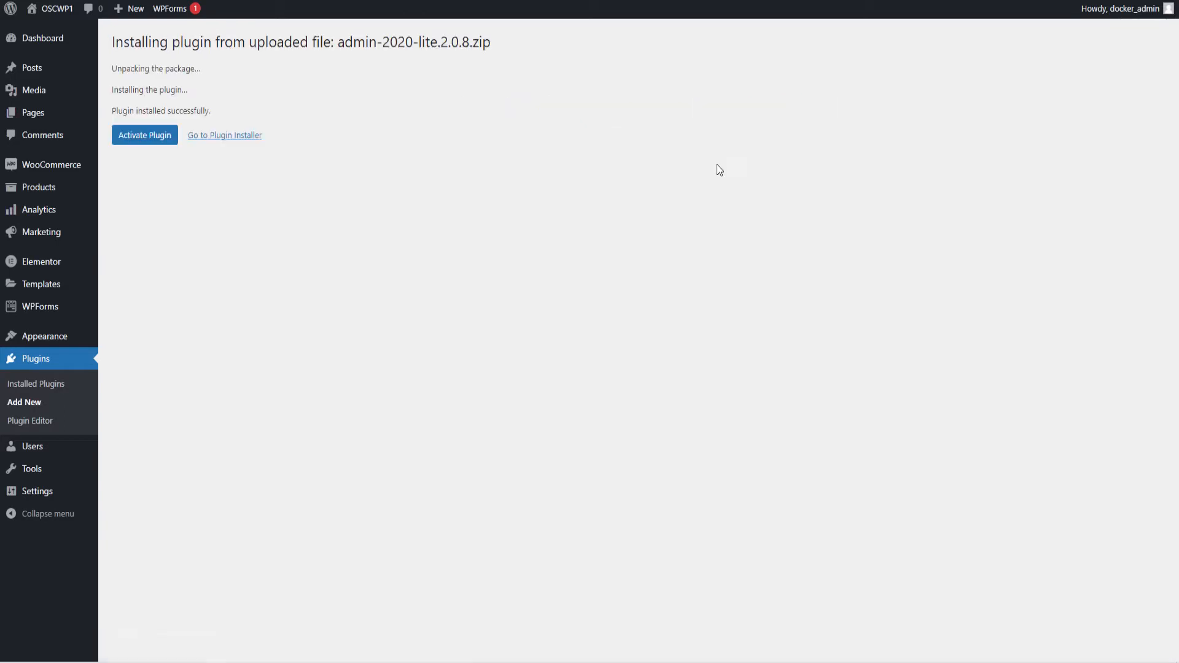
click(137, 134)
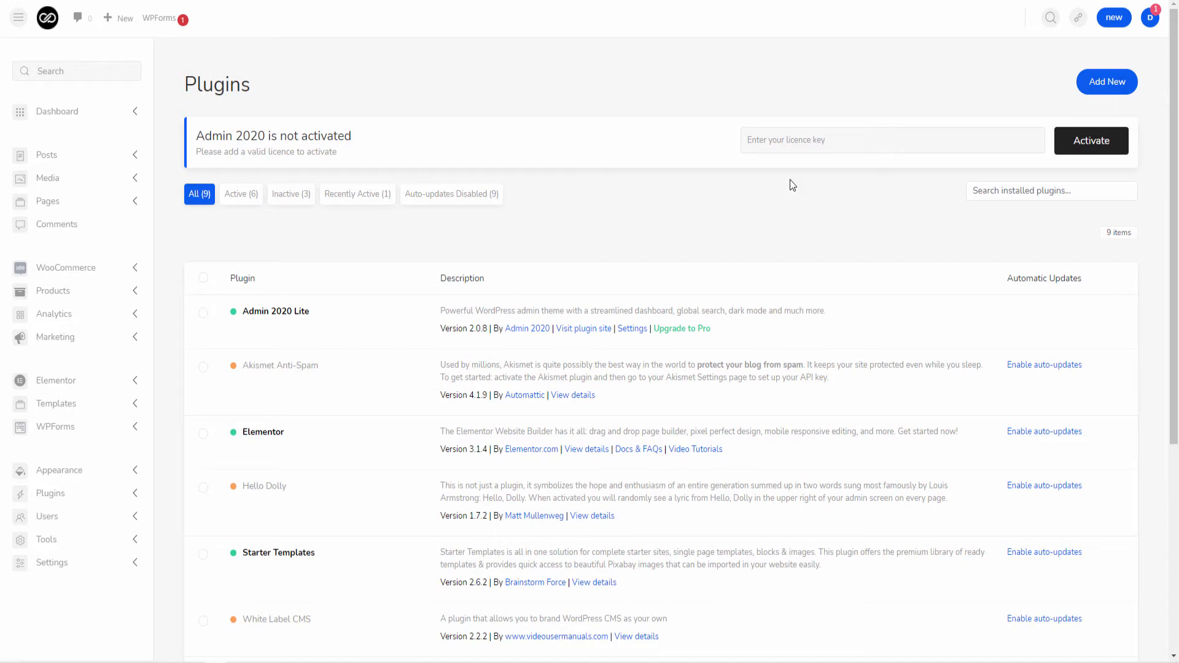
- Look over the plugins list in the Admin 2020 theme and open the dashboard home page
scroll(809, 215, down, 5)
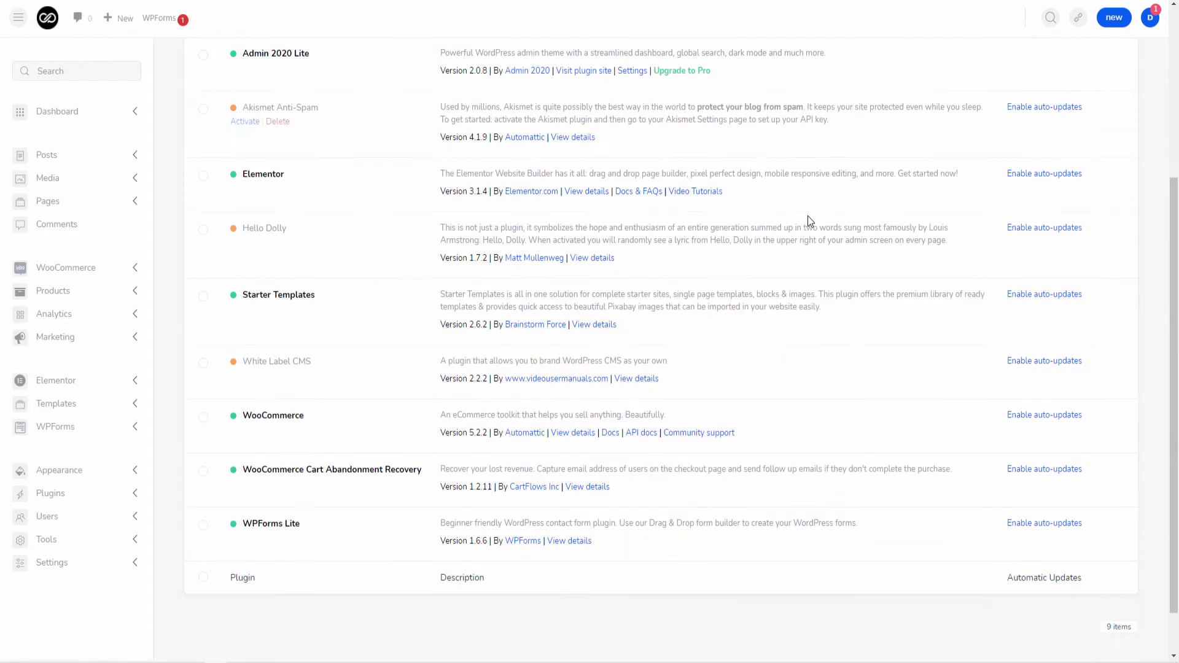
scroll(806, 212, up, 5)
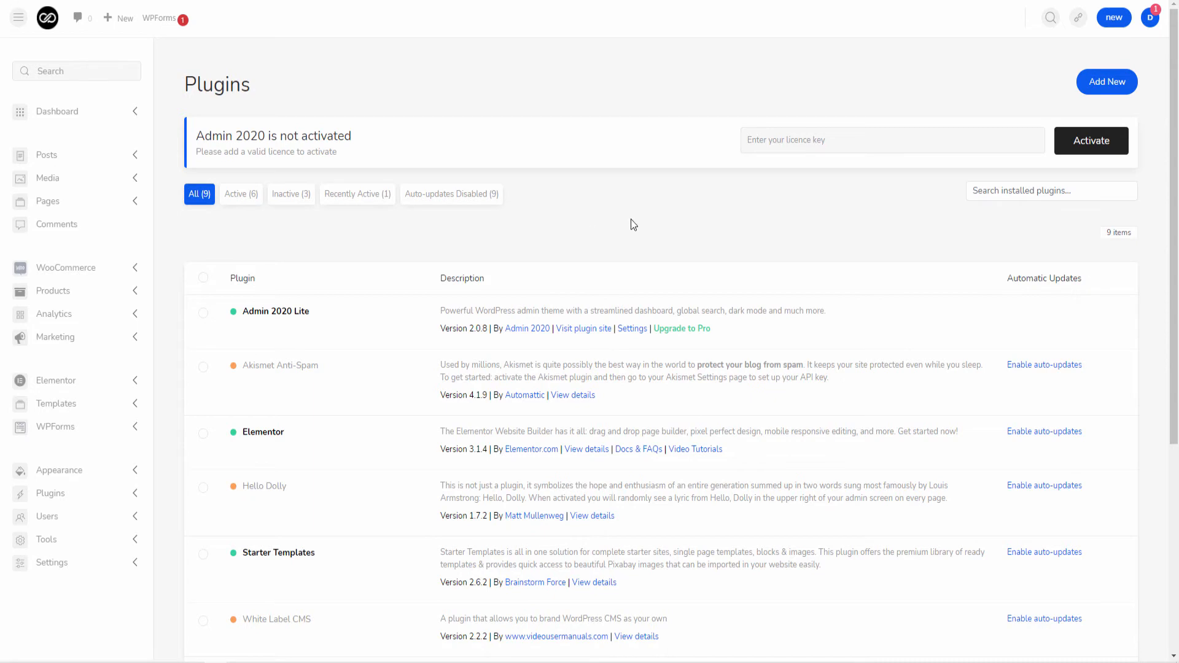
scroll(632, 219, down, 2)
scroll(607, 195, down, 2)
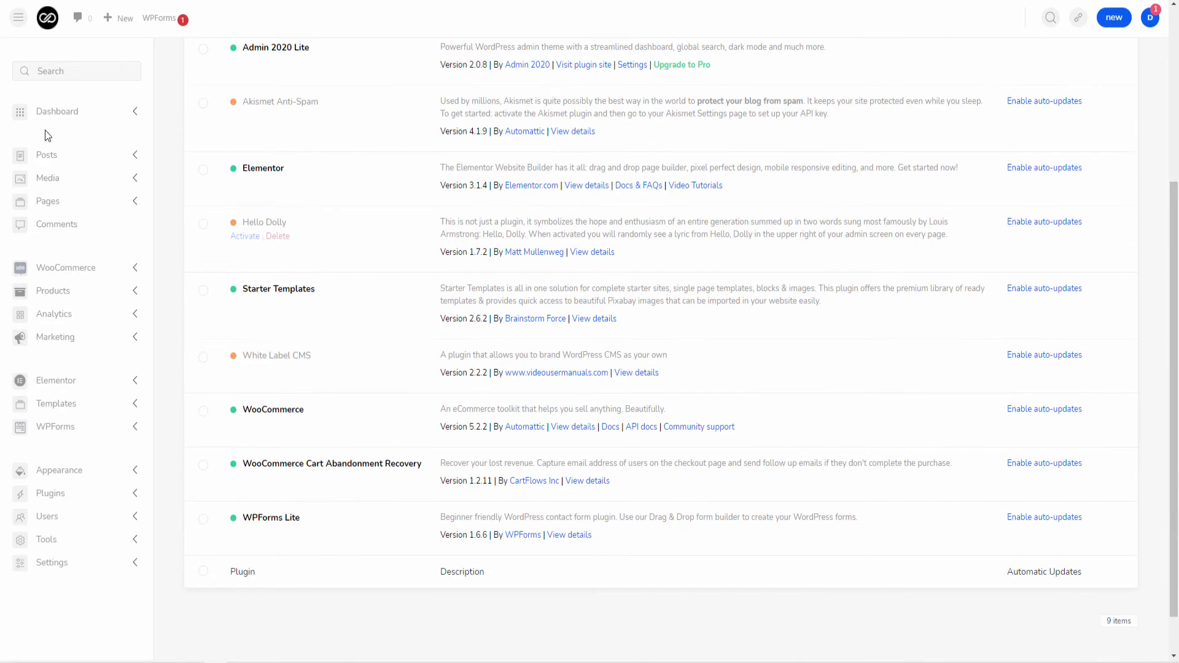
click(59, 114)
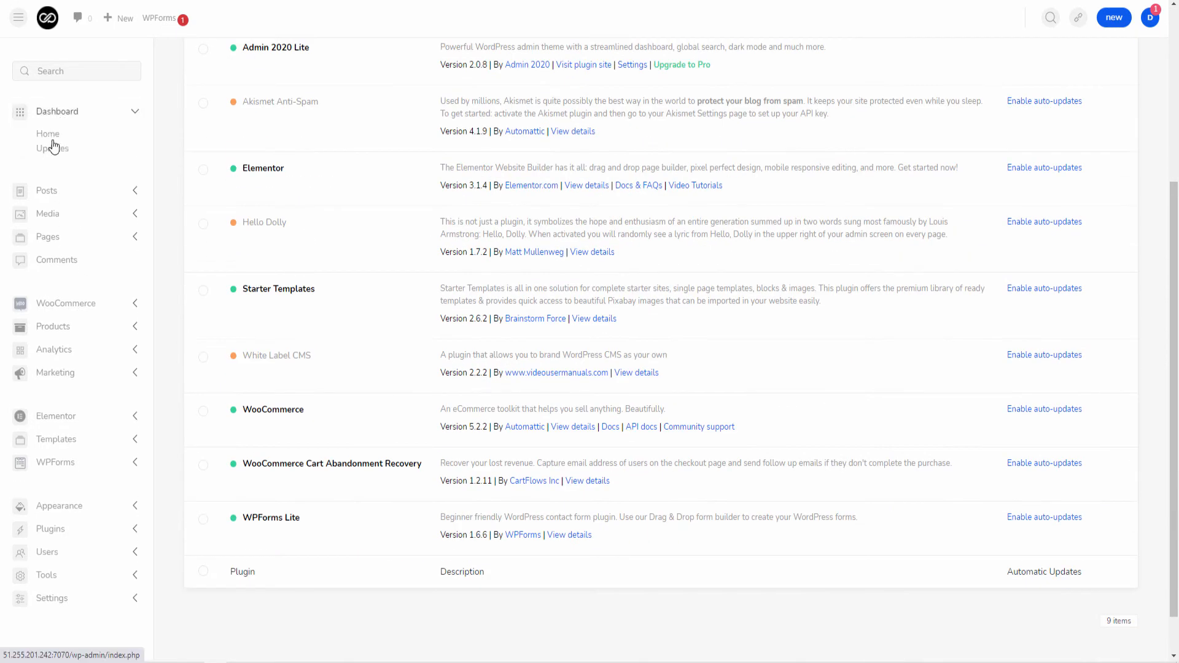
click(53, 139)
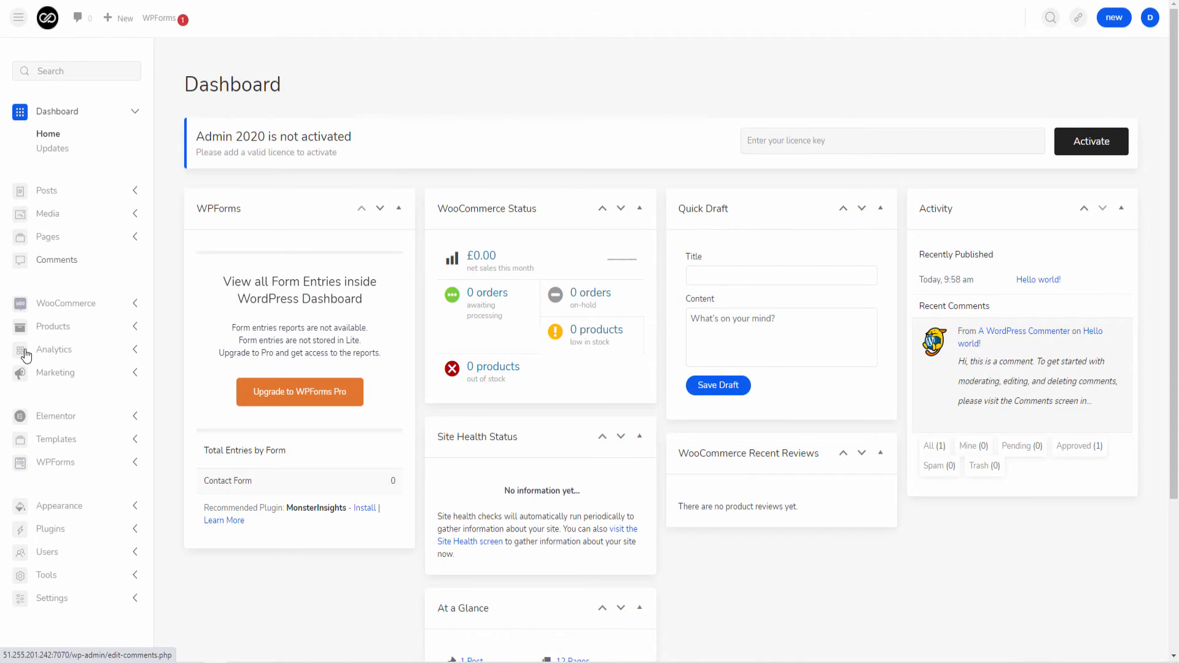
- Open the WooCommerce home page, close its welcome dialog and look over the page
click(52, 304)
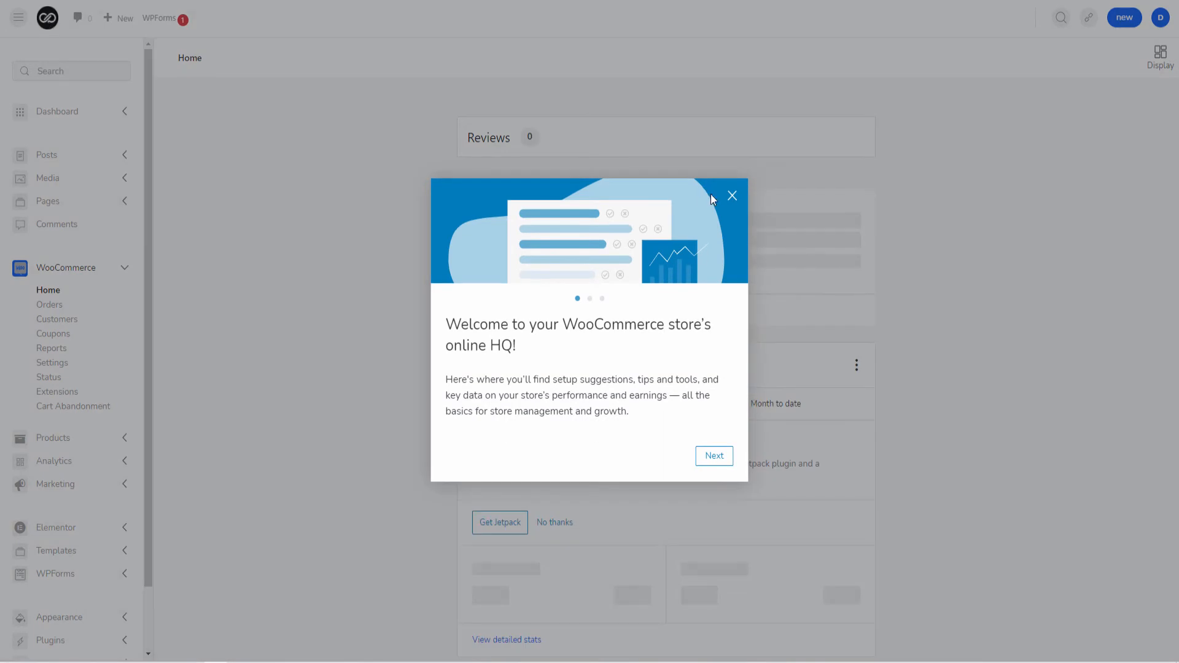
click(732, 195)
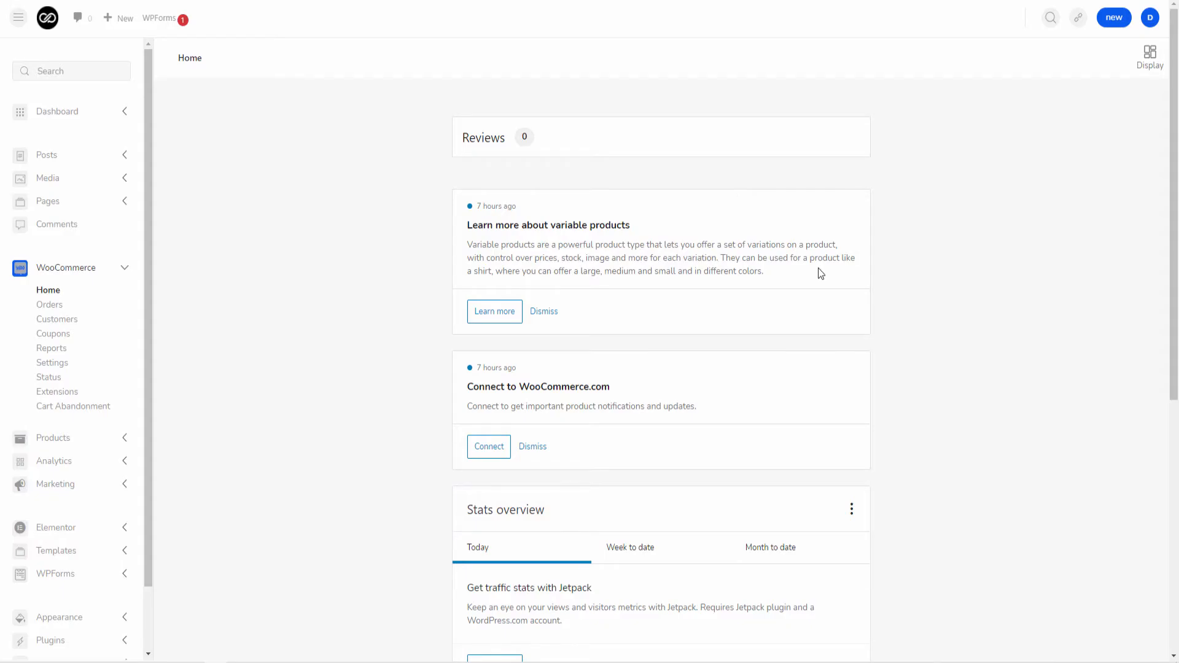
scroll(955, 295, down, 4)
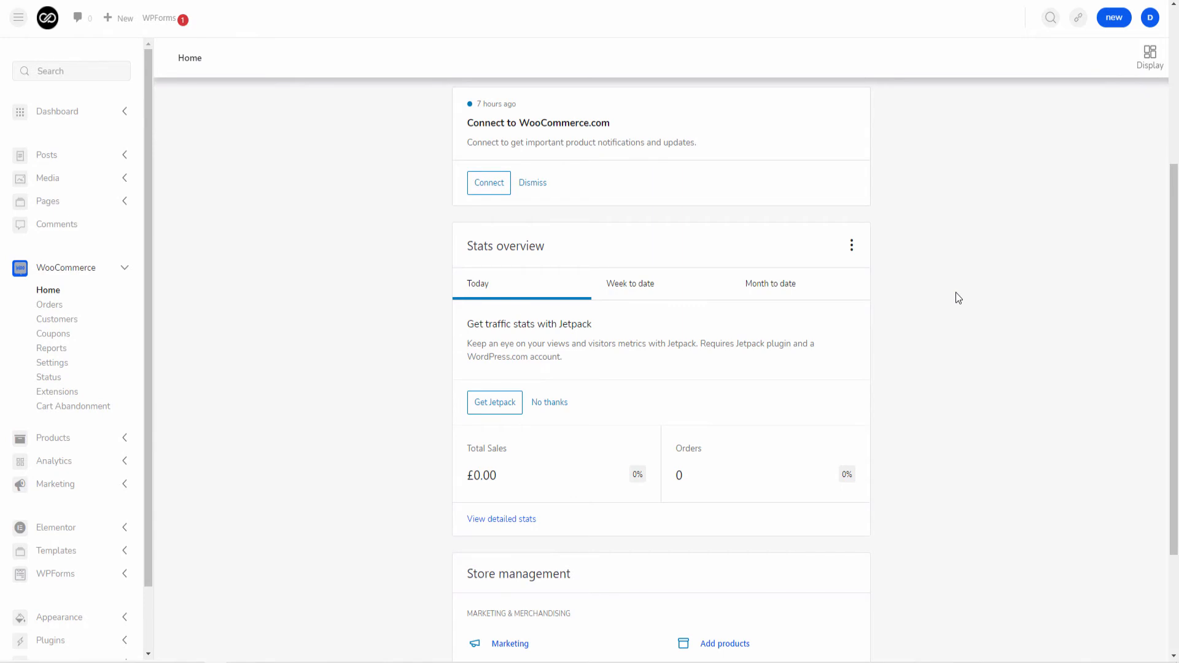
- Open the Admin 2020 Lite settings page and look over the Admin Bar options
scroll(956, 295, down, 3)
scroll(101, 407, down, 1)
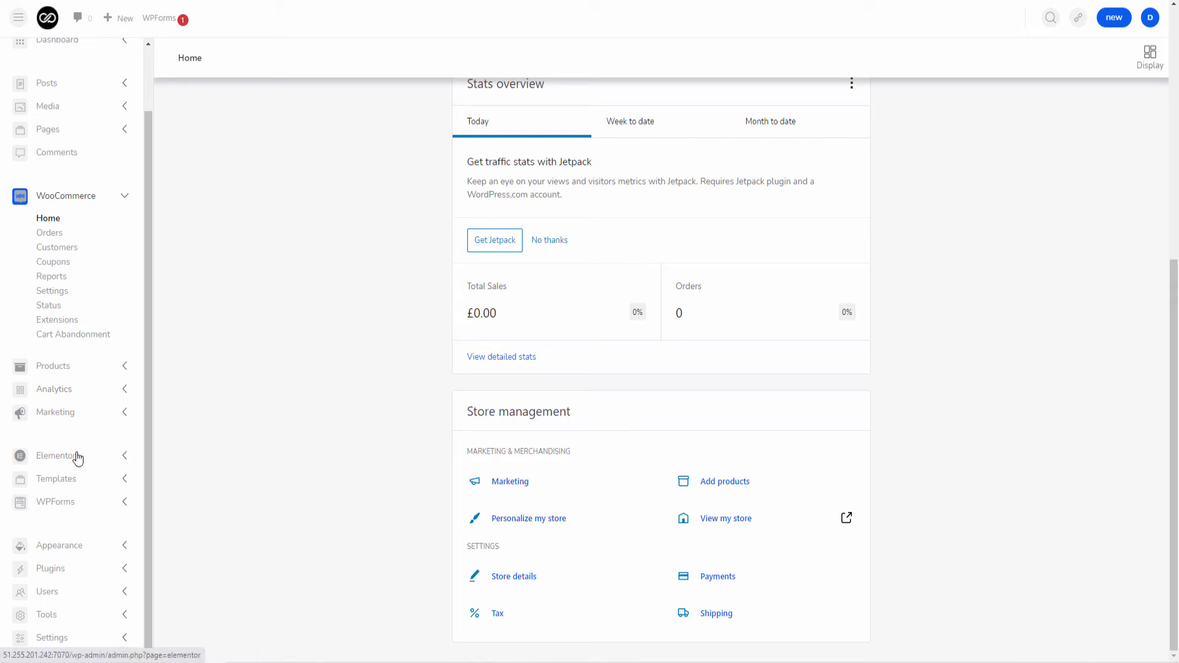
click(83, 637)
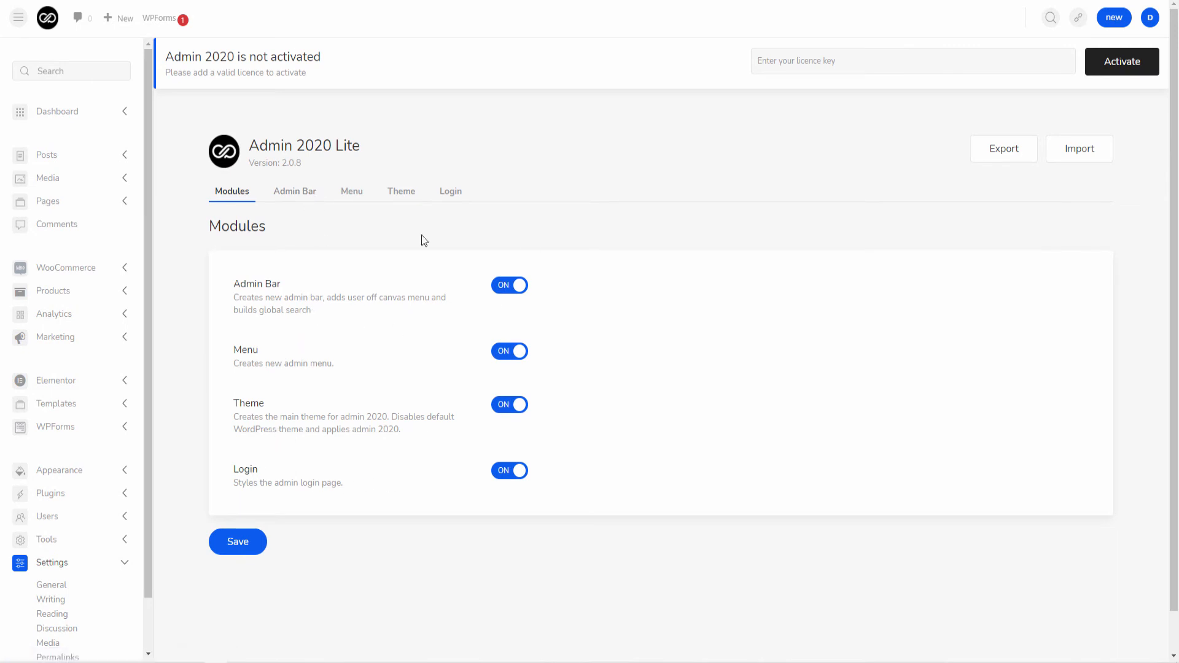
click(298, 192)
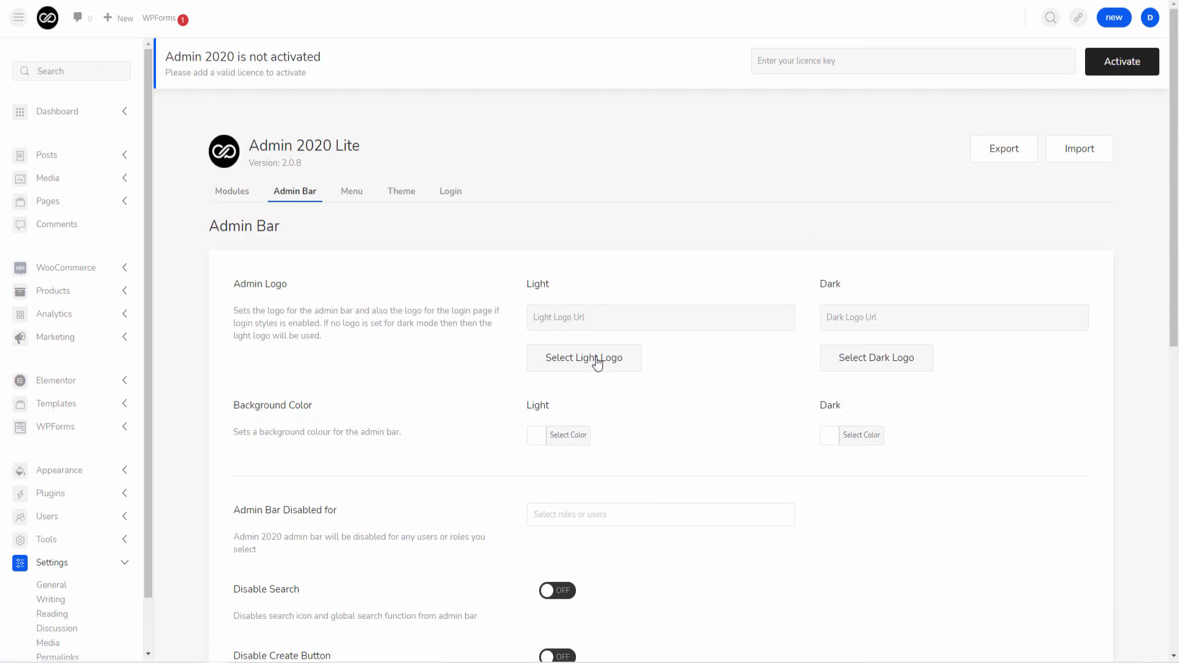
click(614, 324)
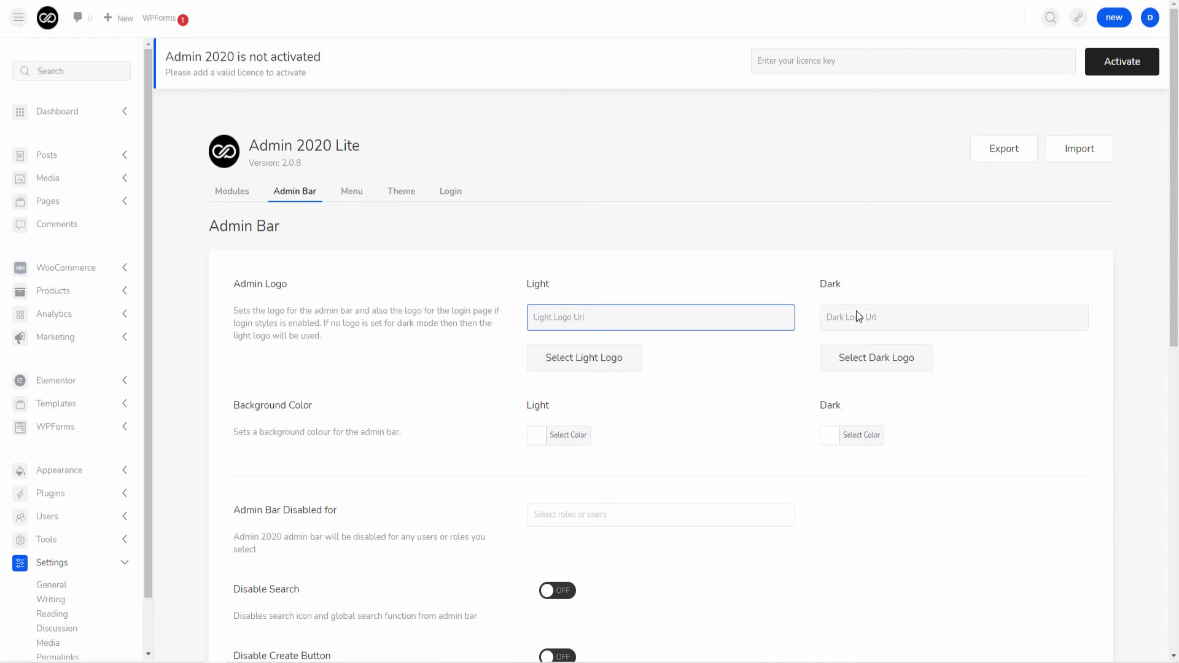
scroll(488, 299, down, 5)
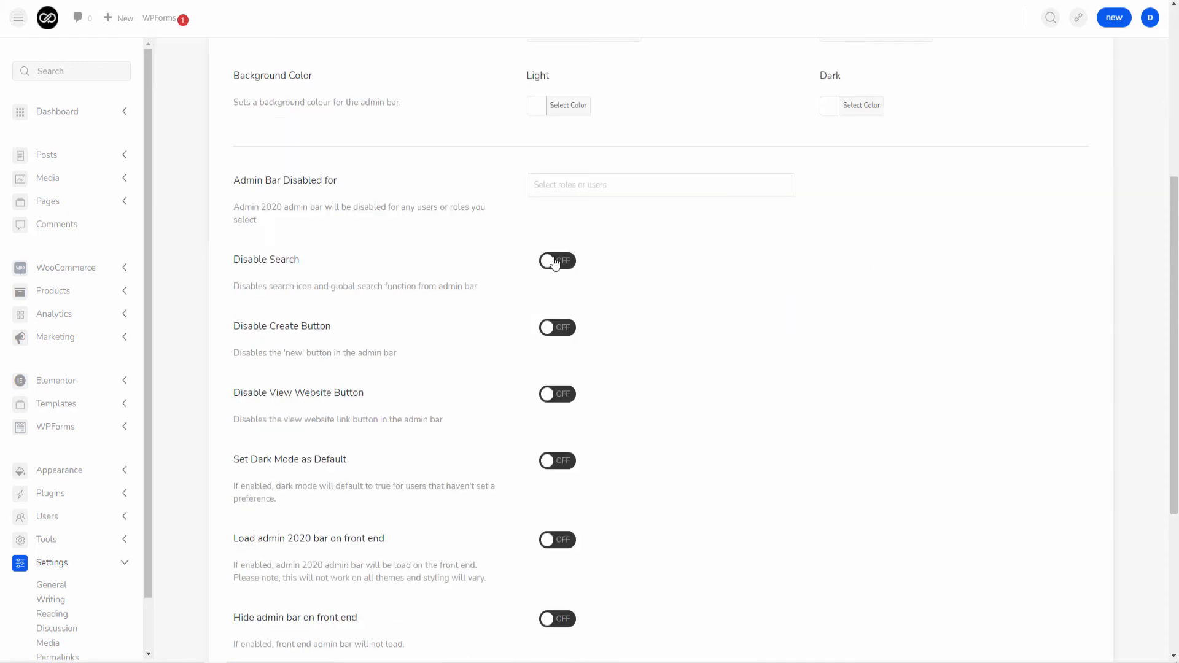
scroll(491, 344, down, 2)
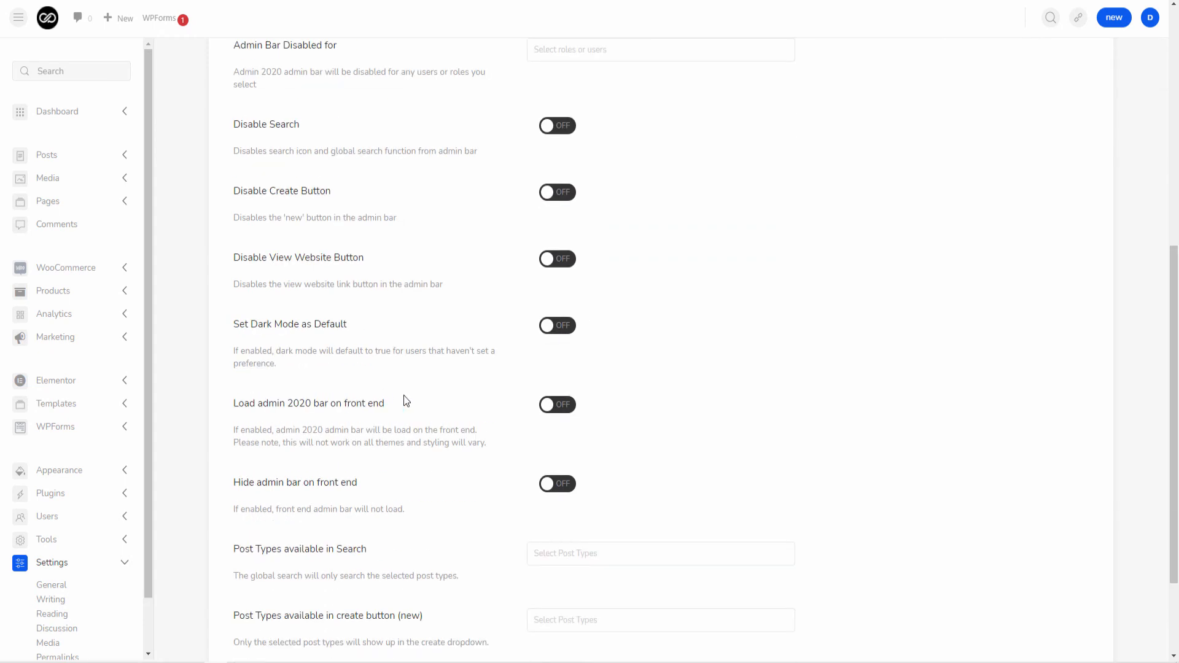
- Enable Set Dark Mode as Default for the admin bar, save the settings and reload the page
click(543, 326)
click(1114, 17)
scroll(287, 495, down, 2)
click(231, 568)
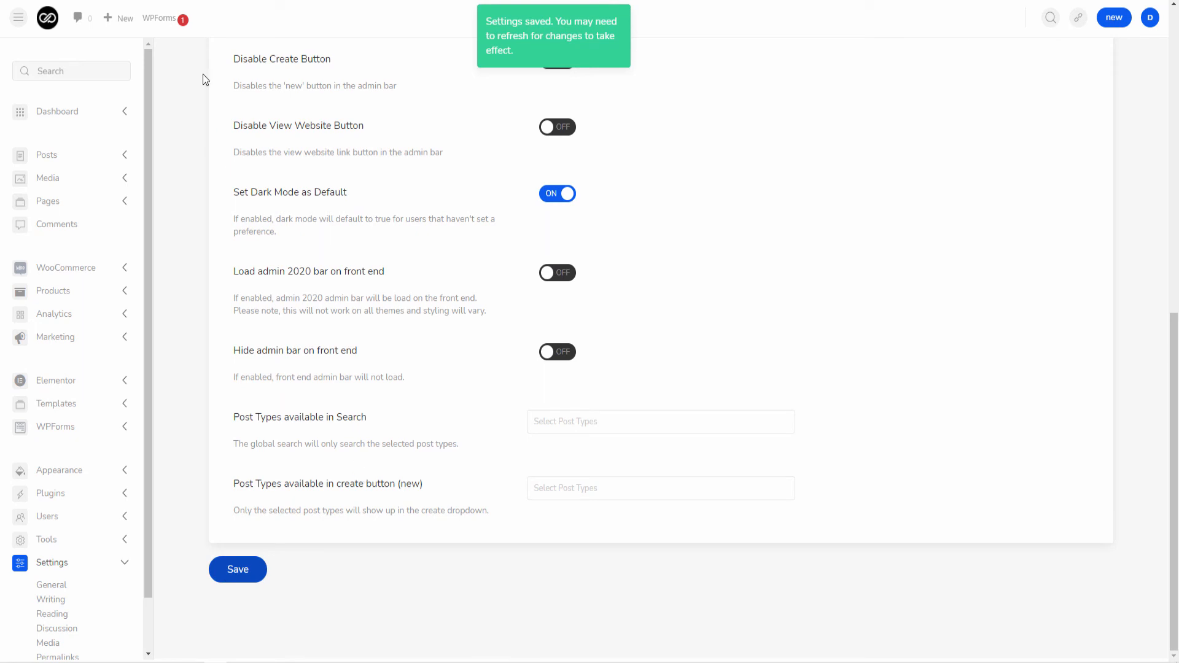
key(F5)
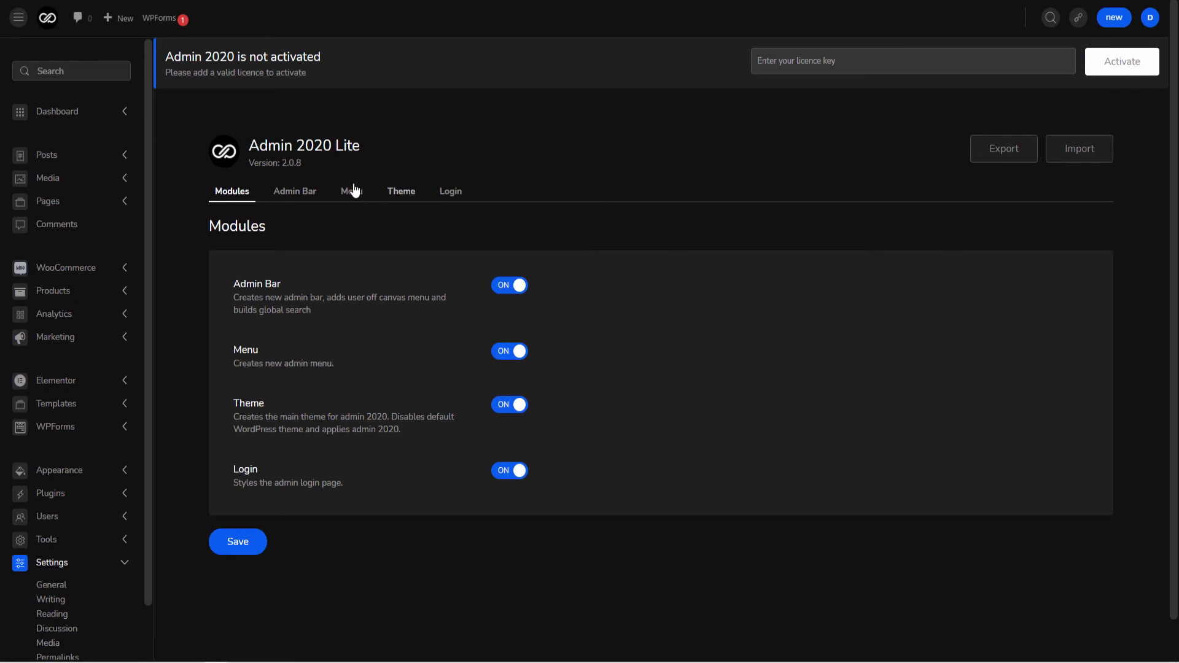
- Look over the Menu settings of Admin 2020 Lite and open its Theme settings
click(353, 191)
scroll(587, 261, down, 1)
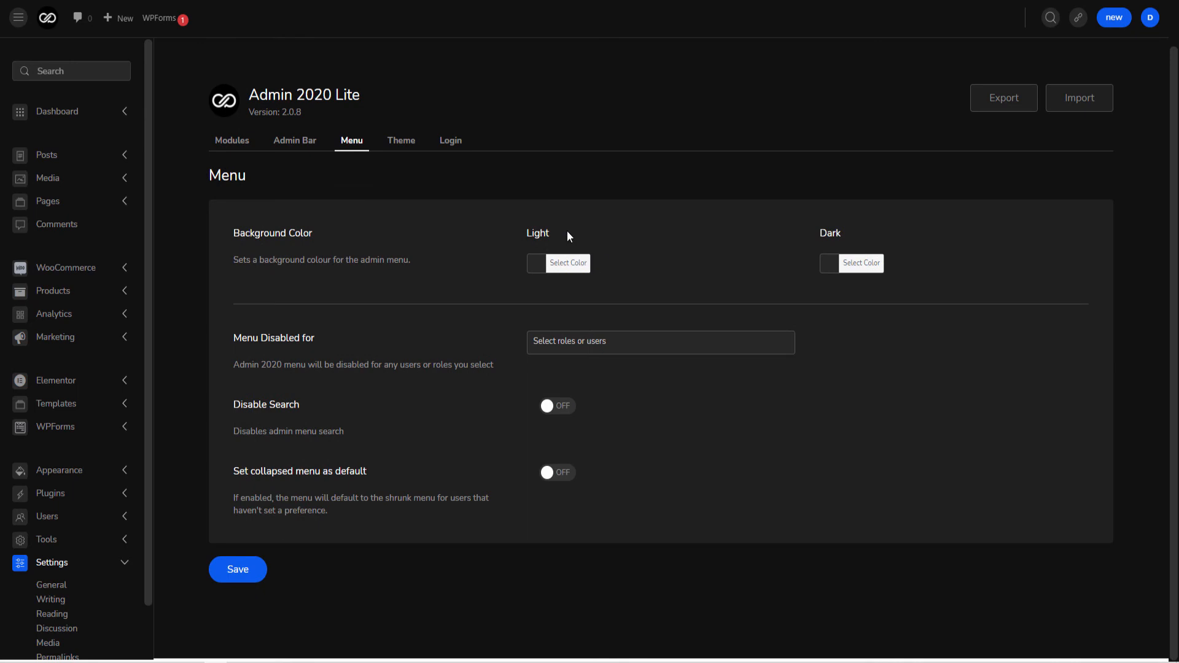
click(401, 144)
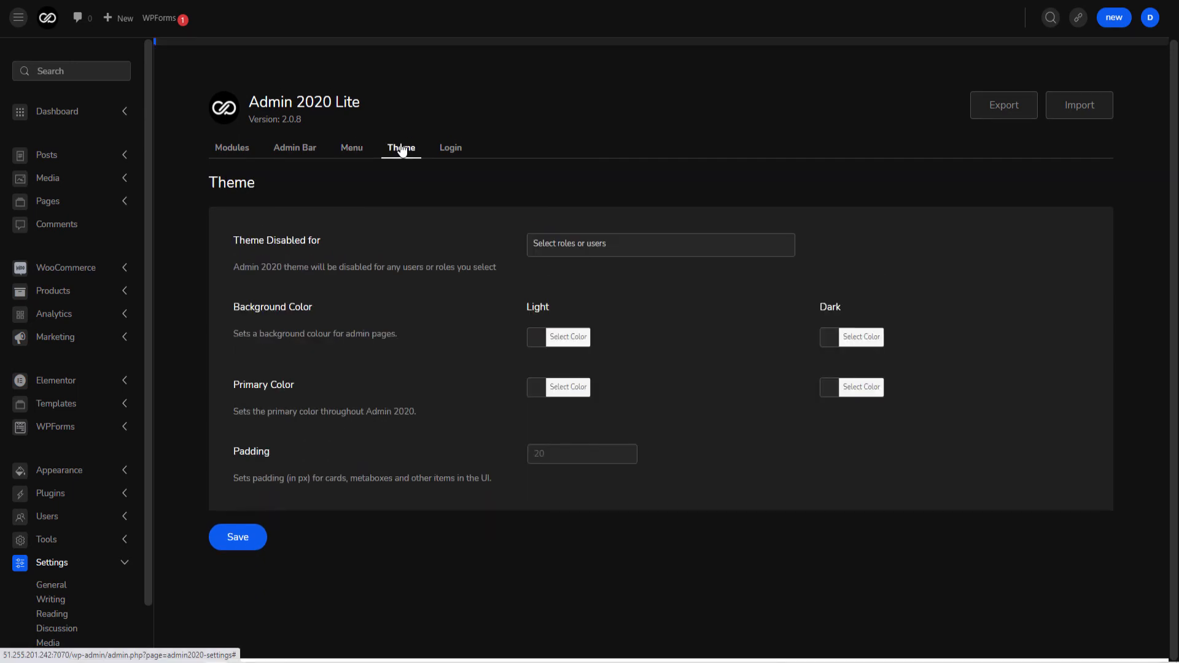